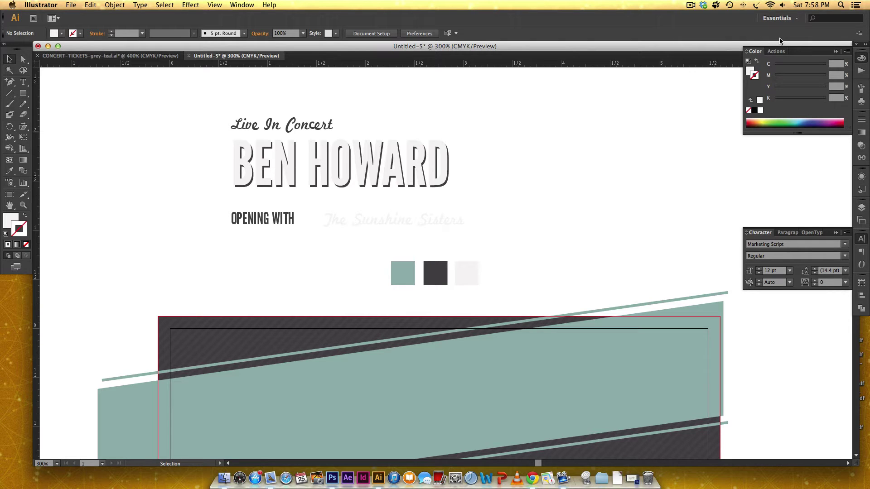
- Examine the headline text, the color swatches and the diagonal ticket background of the current design
{"action": "key", "text": "a"}
{"action": "key", "text": "ctrl+minus"}
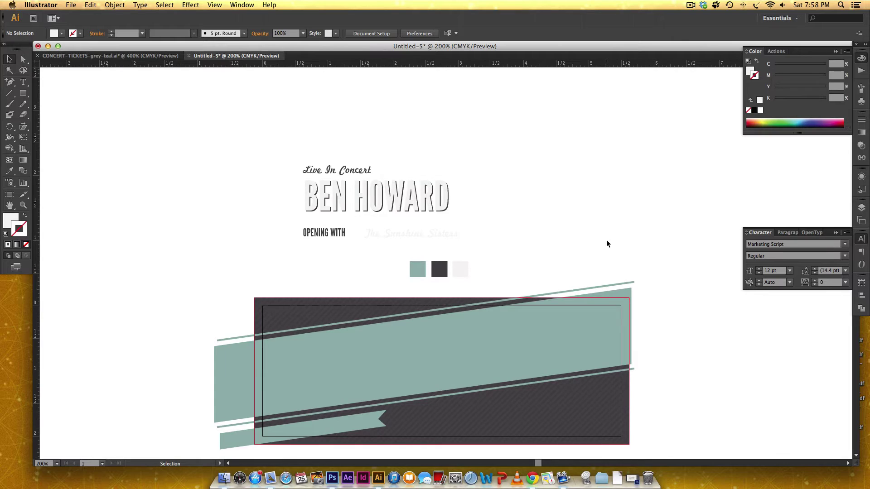
{"action": "scroll", "coordinate": [606, 240], "scroll_direction": "down", "scroll_amount": 3}
{"action": "scroll", "coordinate": [607, 229], "scroll_direction": "down", "scroll_amount": 2}
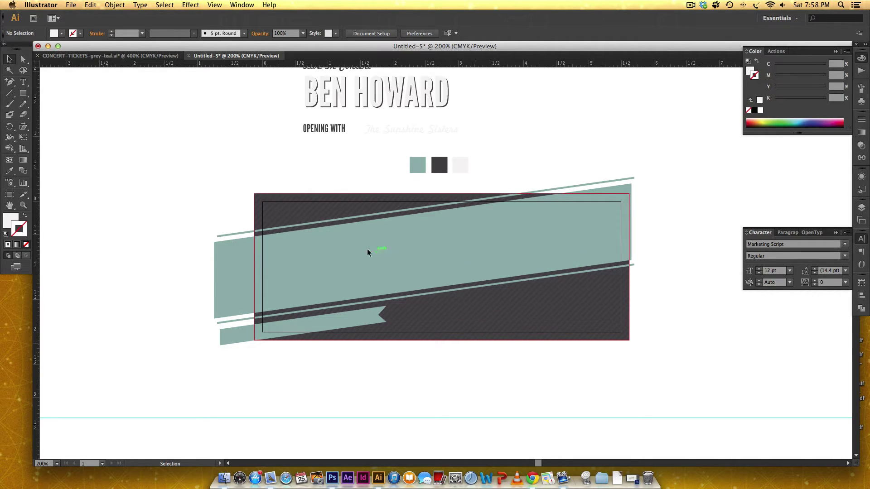
{"action": "scroll", "coordinate": [595, 297], "scroll_direction": "up", "scroll_amount": 5}
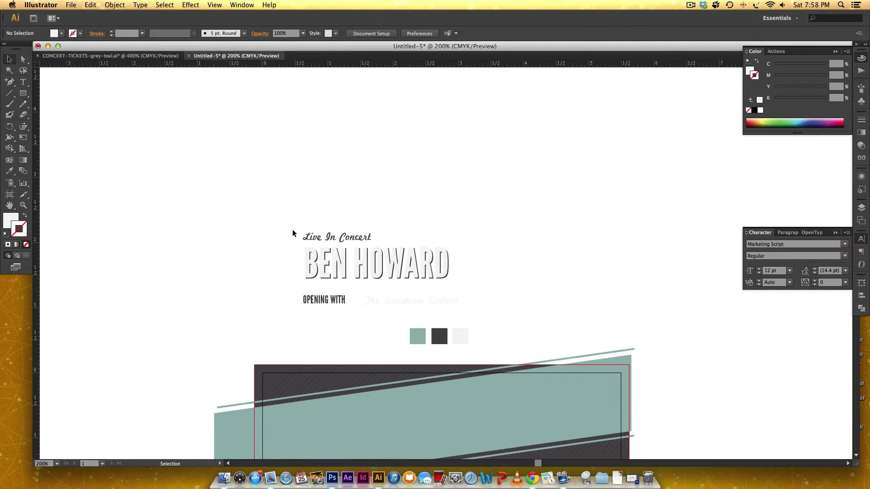
{"action": "key", "text": "z"}
{"action": "left_click_drag", "start_coordinate": [267, 215], "coordinate": [520, 240]}
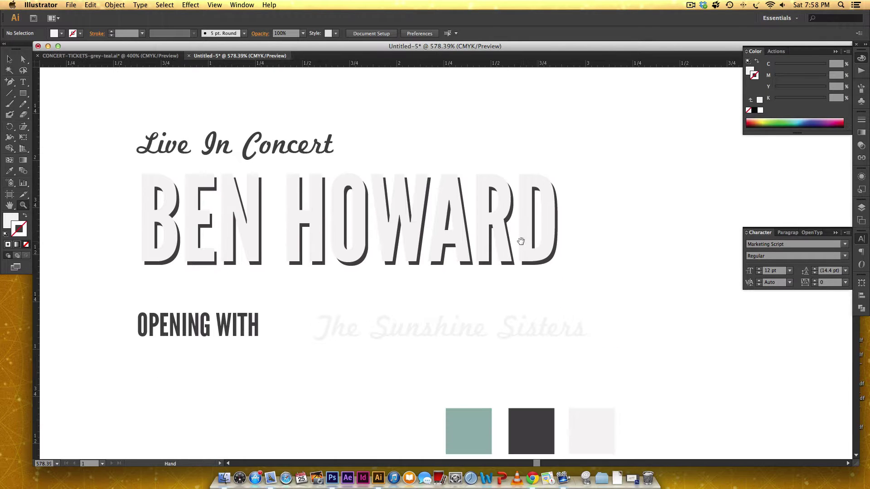
{"action": "key", "text": "ctrl+minus"}
{"action": "key", "text": "v"}
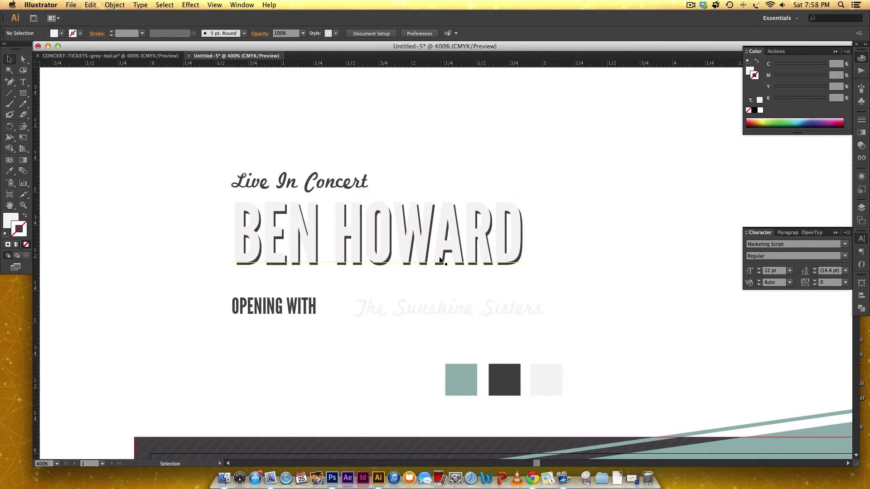
{"action": "scroll", "coordinate": [589, 224], "scroll_direction": "right", "scroll_amount": 3}
{"action": "scroll", "coordinate": [589, 224], "scroll_direction": "up", "scroll_amount": 1}
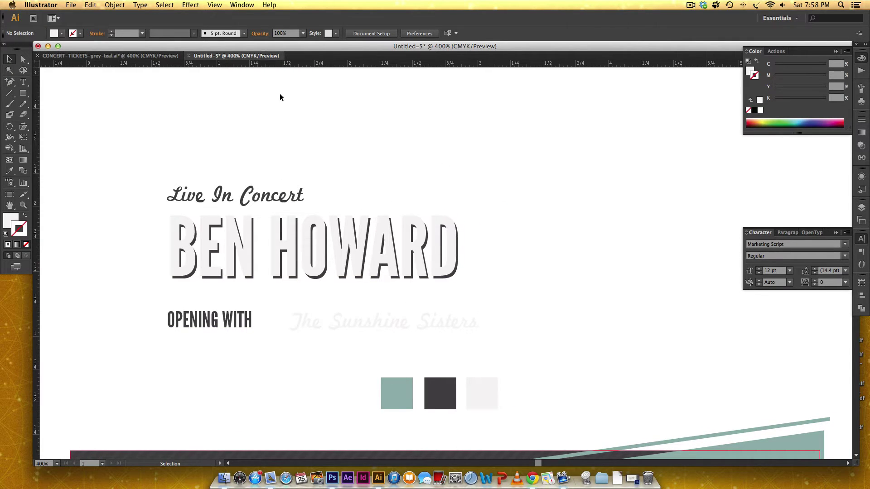
- Check the date circles on the finished ticket in CONCERT-TICKETS-grey-teal.ai, then return to the working document
{"action": "left_click", "coordinate": [108, 55]}
{"action": "key", "text": "super+minus"}
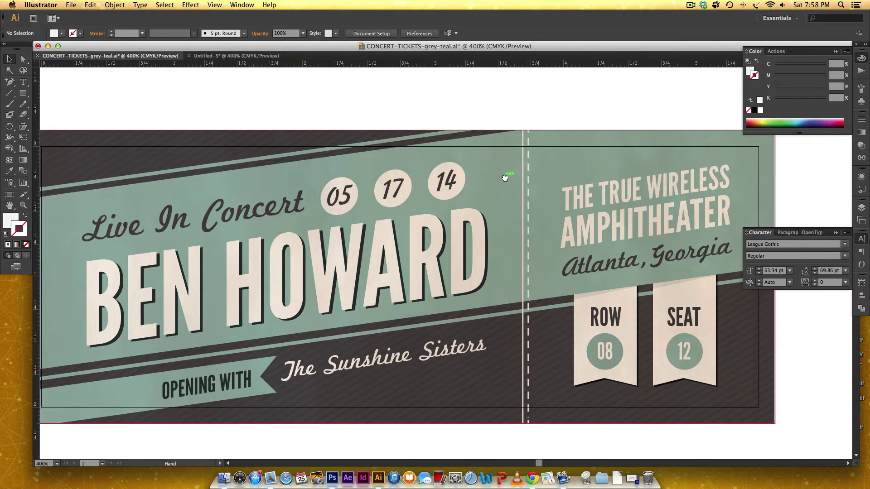
{"action": "scroll", "coordinate": [499, 177], "scroll_direction": "right", "scroll_amount": 2}
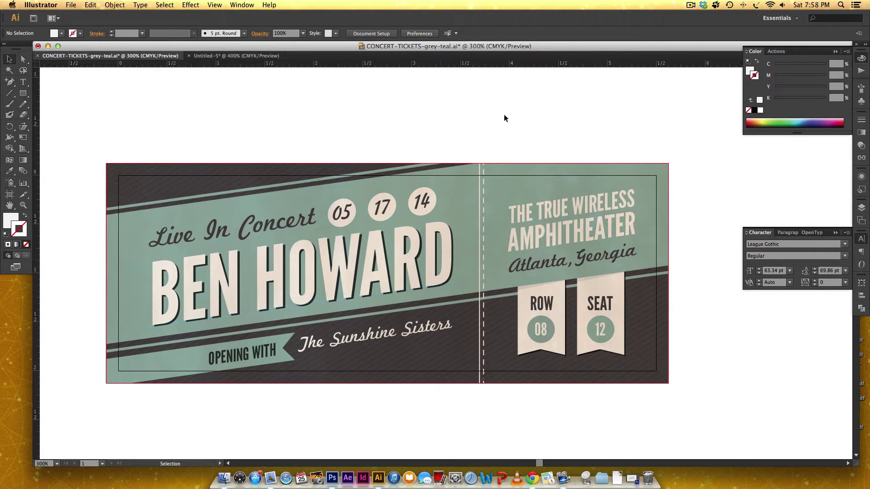
{"action": "left_click", "coordinate": [236, 56]}
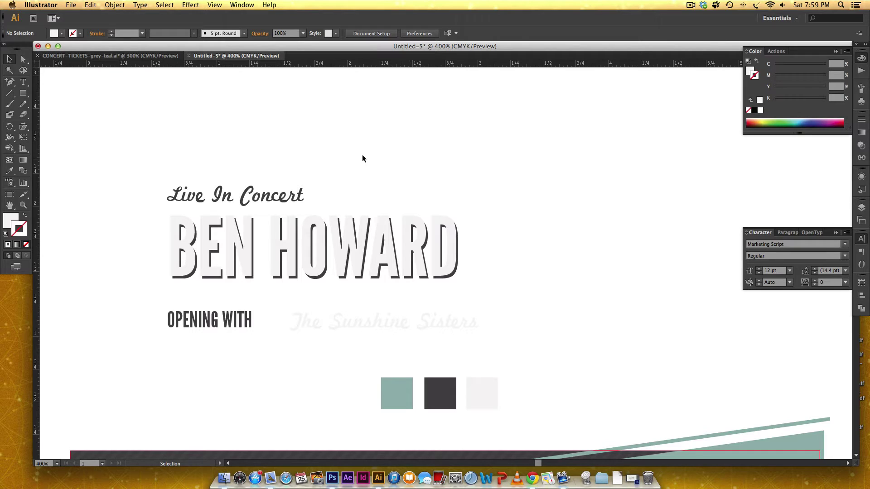
- Draw a light grey circle about 0.30 in wide just after the "Live In Concert" text, above the headline
{"action": "left_click_drag", "start_coordinate": [23, 93], "coordinate": [66, 117]}
{"action": "left_click_drag", "start_coordinate": [341, 132], "coordinate": [346, 181]}
{"action": "key", "text": "v"}
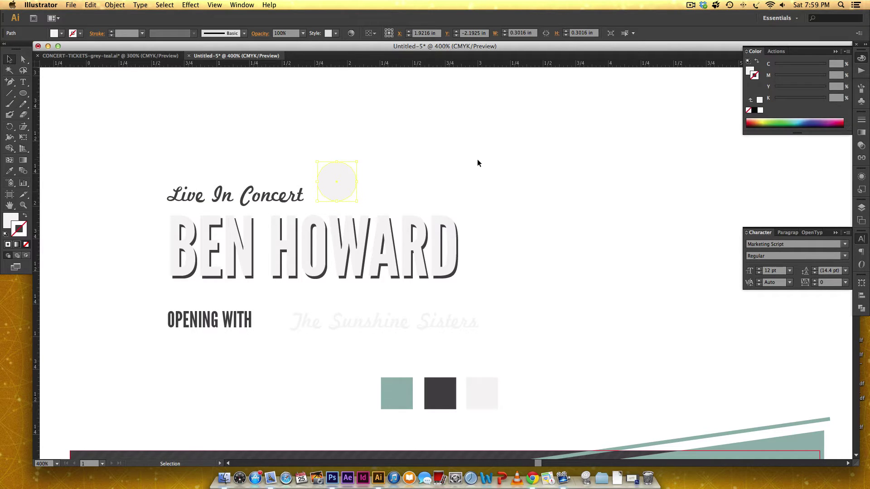
{"action": "left_click", "coordinate": [477, 159]}
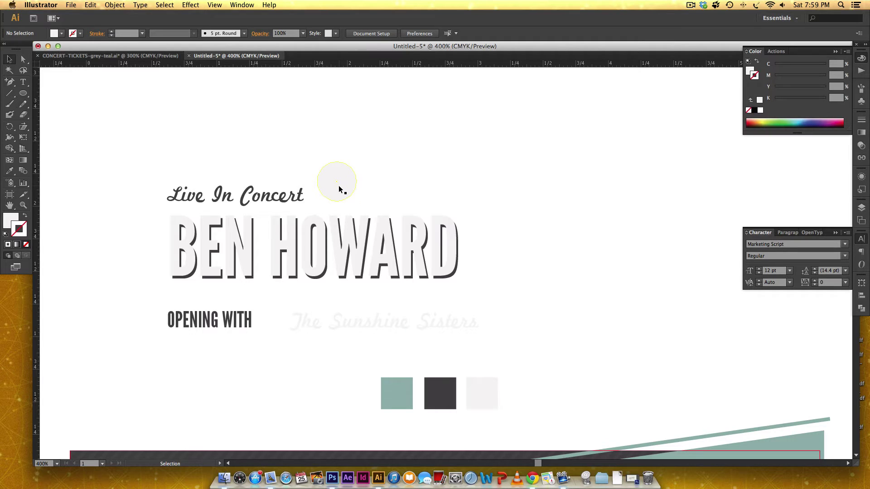
- Duplicate the circle twice in a straight horizontal row and shift the third one toward the headline's end
{"action": "left_click_drag", "start_coordinate": [339, 187], "coordinate": [389, 186]}
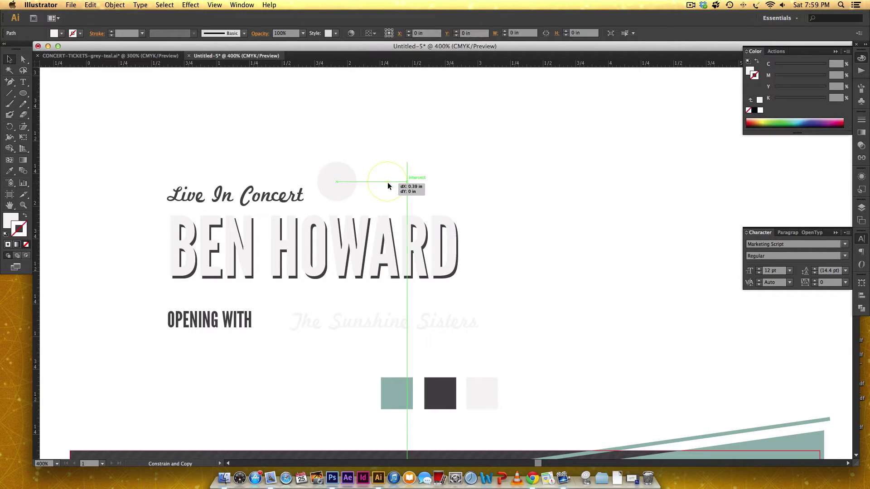
{"action": "left_click", "coordinate": [436, 182]}
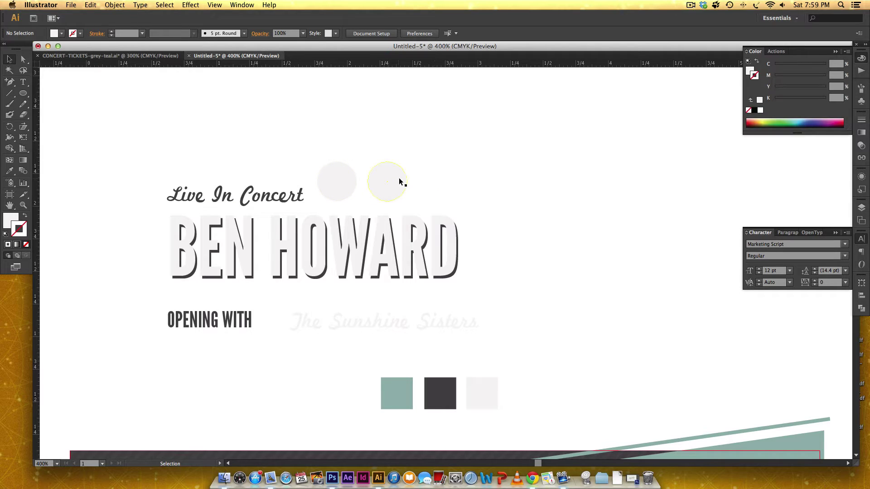
{"action": "left_click_drag", "start_coordinate": [388, 180], "coordinate": [433, 181]}
{"action": "left_click", "coordinate": [483, 171]}
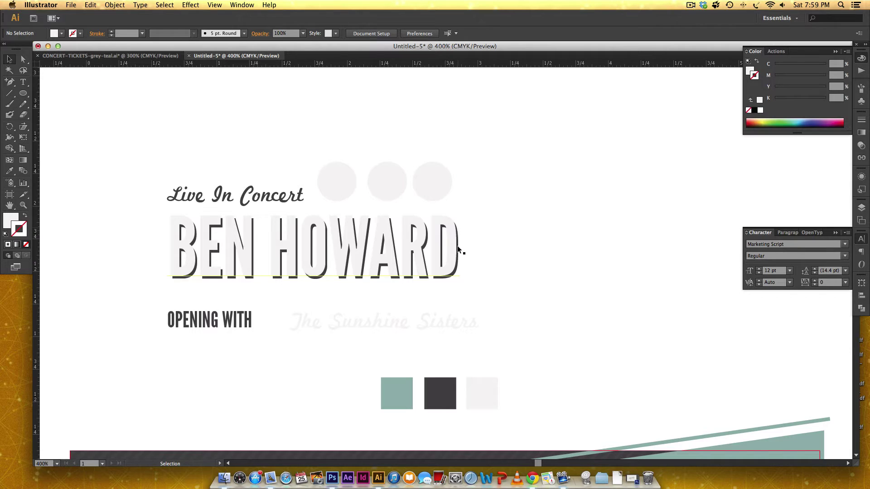
{"action": "left_click_drag", "start_coordinate": [444, 186], "coordinate": [449, 189]}
{"action": "left_click", "coordinate": [485, 174]}
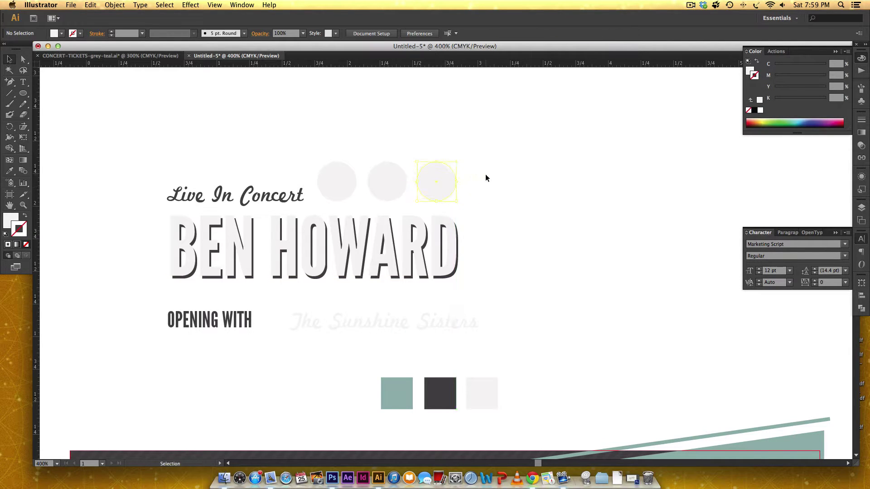
- Shrink the three circles to about 0.23 in and enlarge the "Live In Concert" text so together they span the headline's width
{"action": "left_click_drag", "start_coordinate": [478, 163], "coordinate": [328, 204]}
{"action": "left_click_drag", "start_coordinate": [471, 158], "coordinate": [336, 170]}
{"action": "left_click", "coordinate": [466, 155]}
{"action": "left_click_drag", "start_coordinate": [229, 199], "coordinate": [236, 200]}
{"action": "left_click_drag", "start_coordinate": [308, 197], "coordinate": [334, 190]}
{"action": "left_click", "coordinate": [436, 174]}
{"action": "left_click_drag", "start_coordinate": [464, 181], "coordinate": [368, 185]}
{"action": "left_click", "coordinate": [461, 151]}
{"action": "left_click", "coordinate": [372, 181]}
{"action": "left_click", "coordinate": [468, 126]}
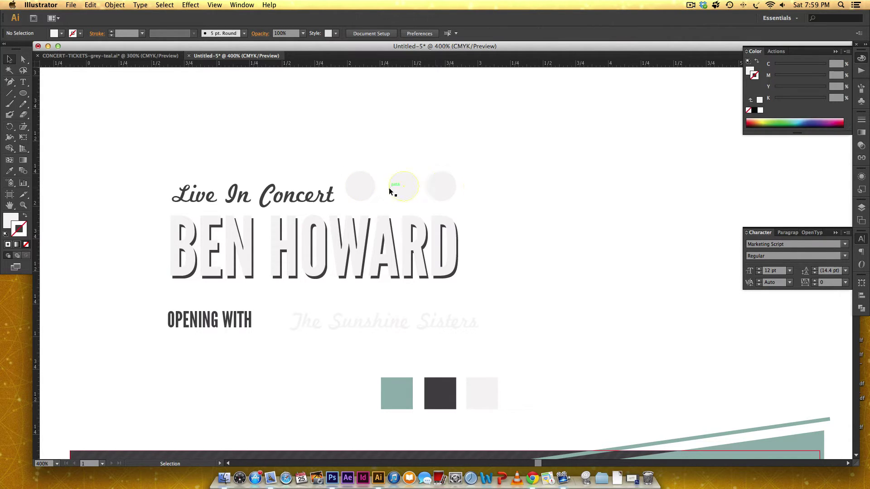
- Distribute the three circles evenly in the horizontal direction
{"action": "key", "text": "super+equal"}
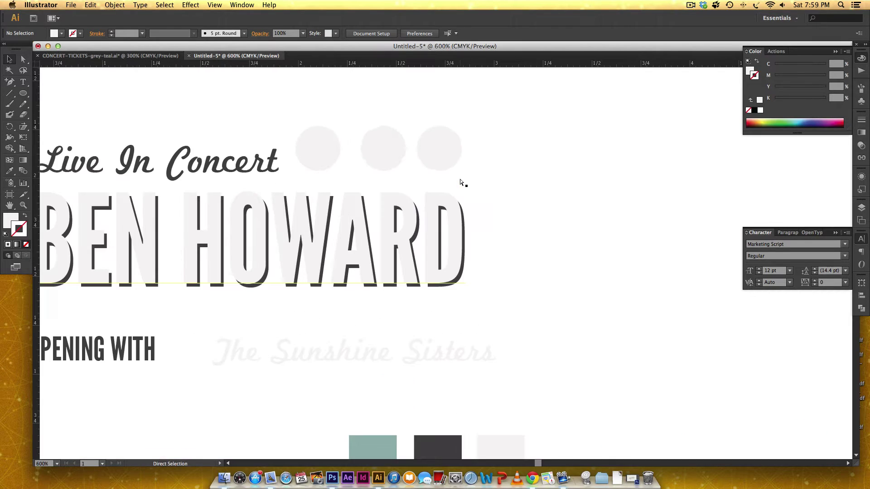
{"action": "left_click_drag", "start_coordinate": [491, 128], "coordinate": [320, 156]}
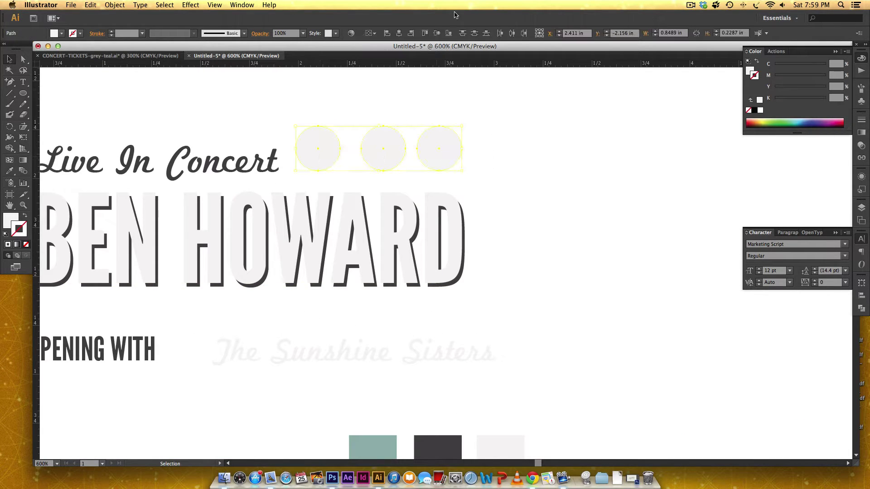
{"action": "left_click", "coordinate": [512, 36]}
{"action": "left_click", "coordinate": [499, 163]}
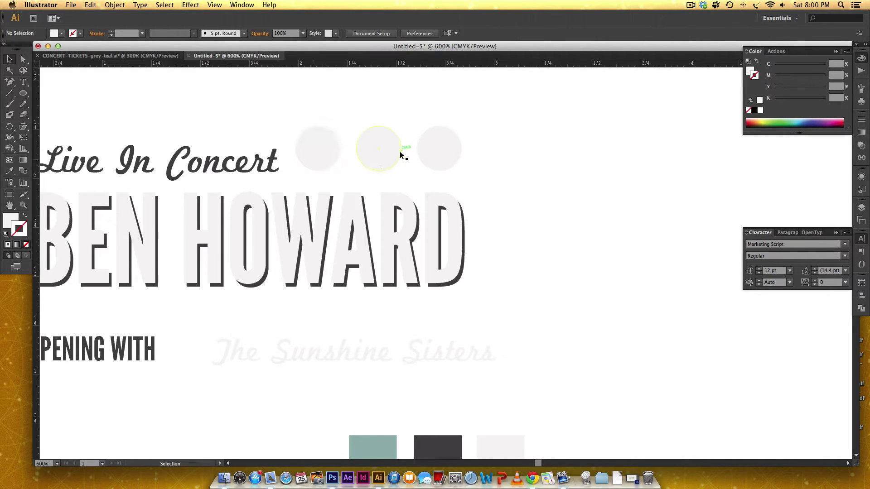
- Raise the middle circle out of line with the other two
{"action": "left_click", "coordinate": [387, 159]}
{"action": "key", "text": "Up"}
{"action": "key", "text": "Up"}
{"action": "key", "text": "Up"}
{"action": "key", "text": "Up"}
{"action": "key", "text": "Up"}
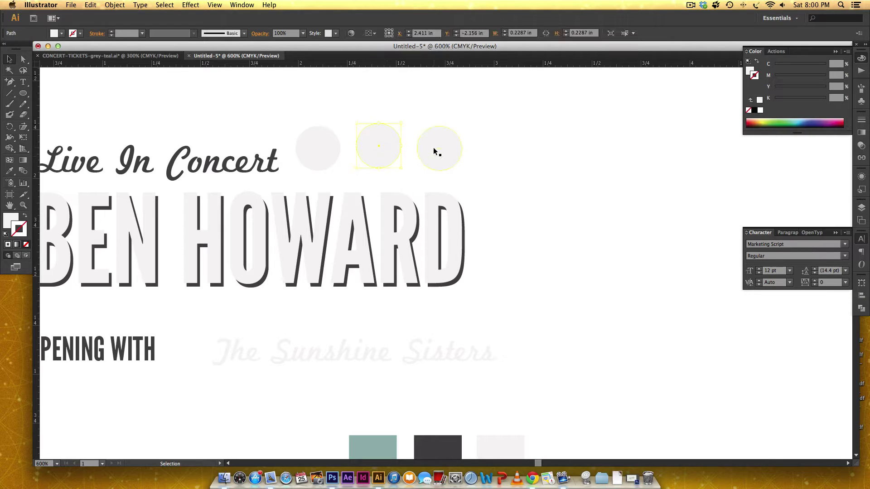
{"action": "left_click", "coordinate": [528, 153]}
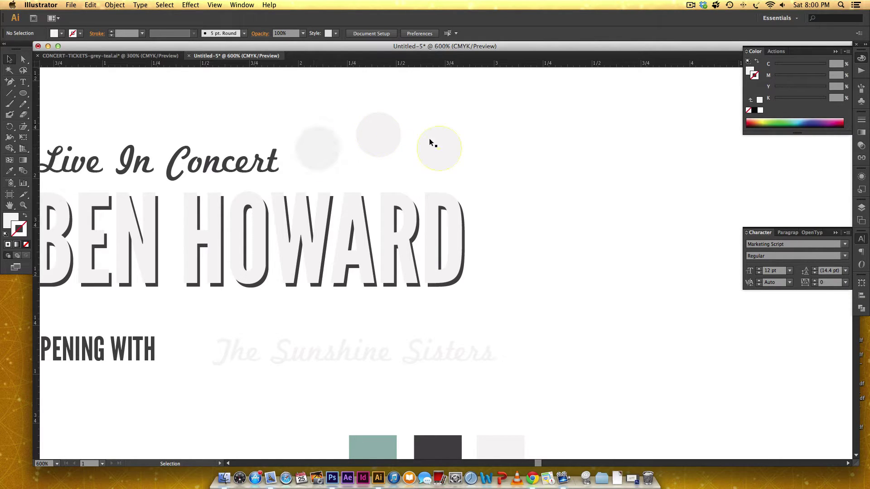
- Align the three circles on their vertical centers and nudge the row slightly down toward the headline
{"action": "left_click_drag", "start_coordinate": [494, 105], "coordinate": [308, 172]}
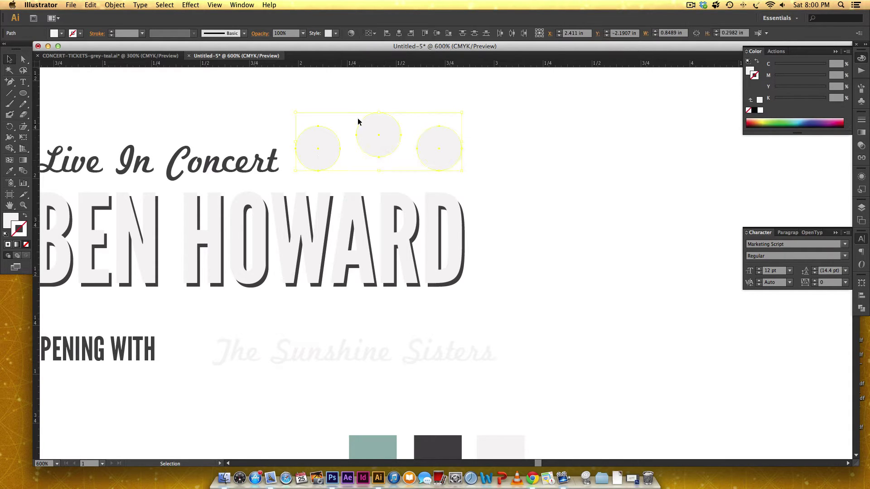
{"action": "left_click", "coordinate": [437, 33]}
{"action": "key", "text": "Down"}
{"action": "key", "text": "Down"}
{"action": "key", "text": "Down"}
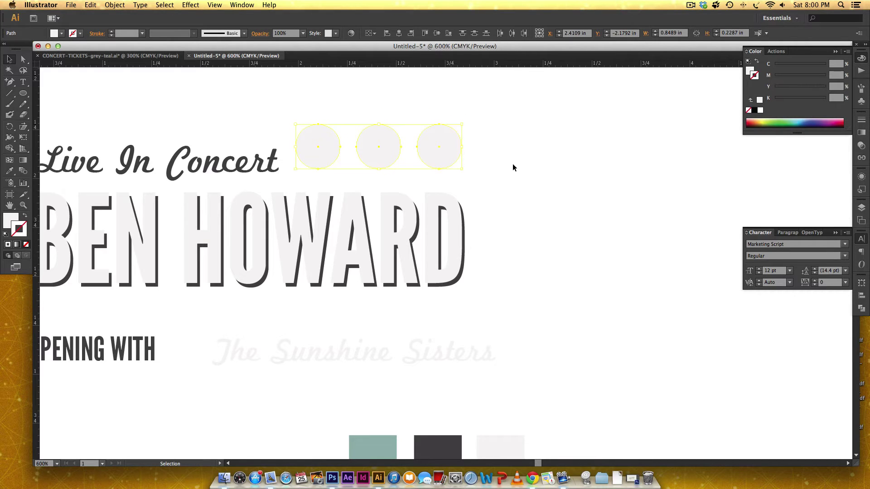
{"action": "left_click", "coordinate": [535, 192]}
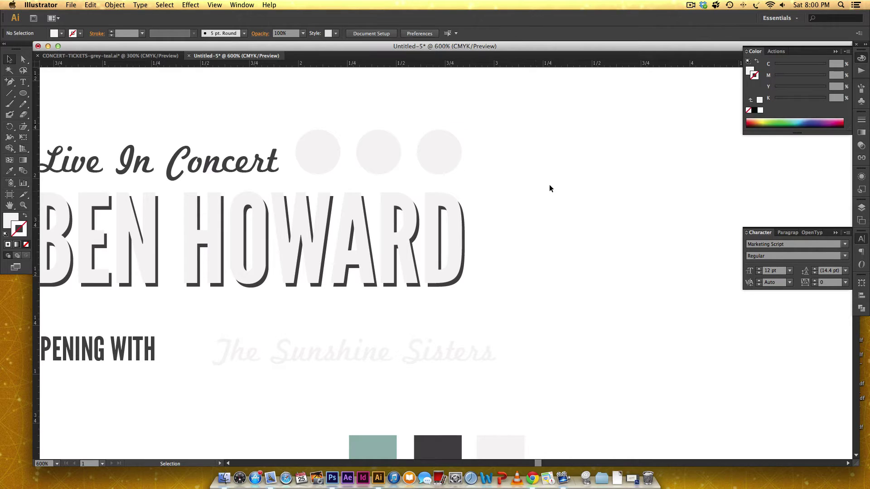
- Add the text "05" in 12 pt Marketing Script above the first circle
{"action": "key", "text": "t"}
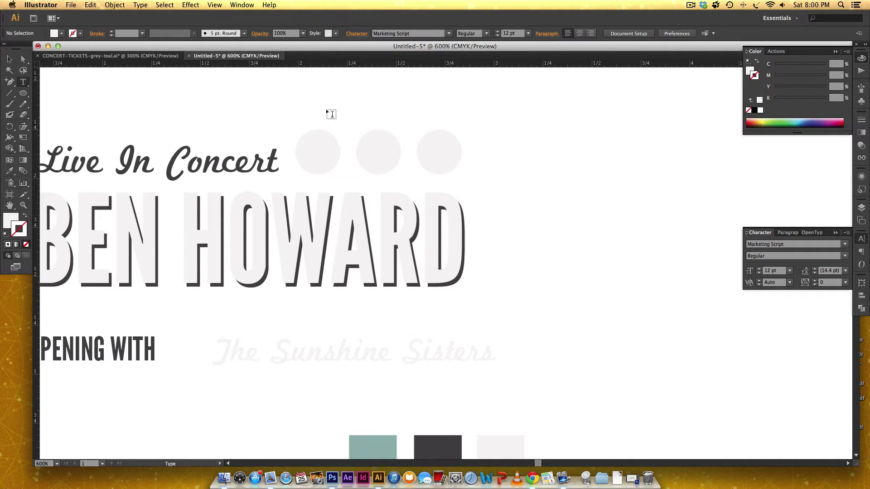
{"action": "left_click", "coordinate": [286, 93]}
{"action": "type", "text": "05"}
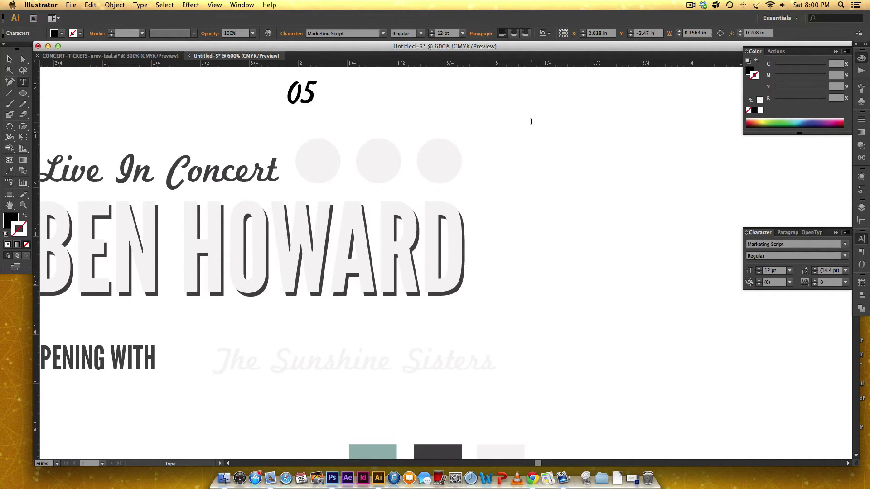
{"action": "key", "text": "Escape"}
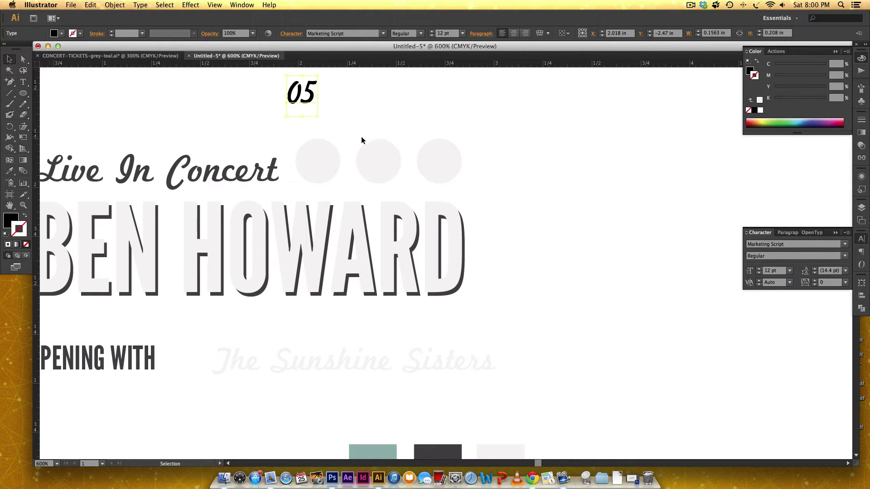
- Recolor the "05" with the dark grey sampled from the swatch square and move it onto the first circle
{"action": "scroll", "coordinate": [499, 339], "scroll_direction": "down", "scroll_amount": 1}
{"action": "key", "text": "i"}
{"action": "left_click", "coordinate": [443, 448]}
{"action": "key", "text": "v"}
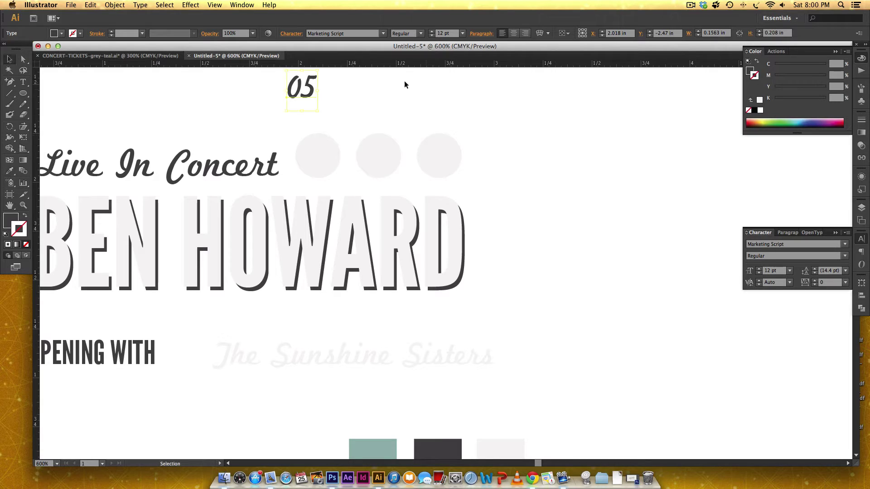
{"action": "left_click_drag", "start_coordinate": [310, 87], "coordinate": [325, 156]}
- Scale the "05" text down to 9.6 pt and center it by eye within the first circle
{"action": "key", "text": "super+equal"}
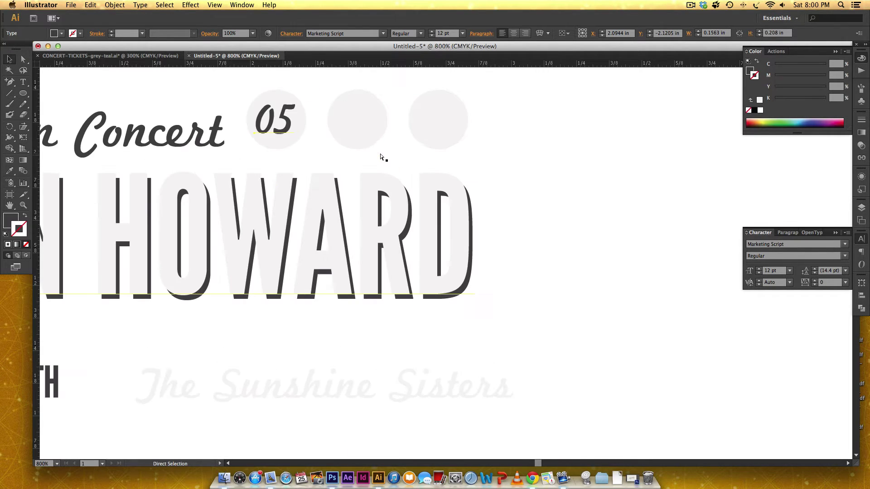
{"action": "scroll", "coordinate": [378, 150], "scroll_direction": "left", "scroll_amount": 2}
{"action": "scroll", "coordinate": [378, 150], "scroll_direction": "up", "scroll_amount": 2}
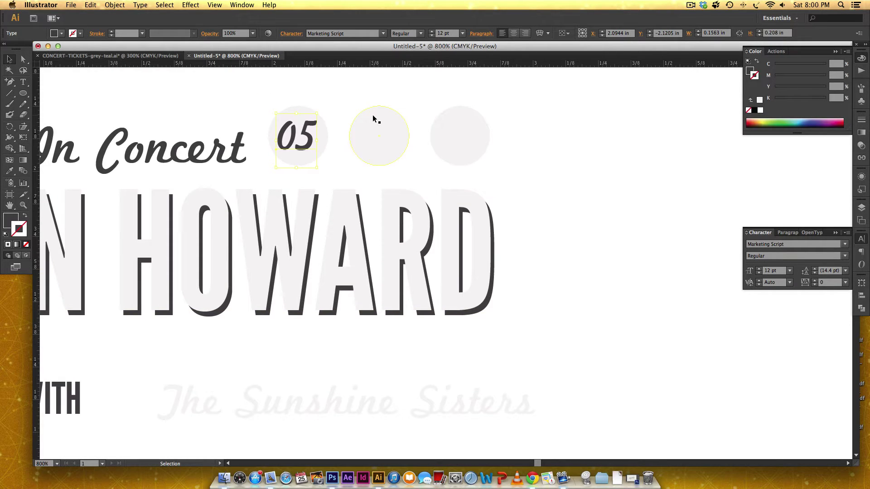
{"action": "key", "text": "super+minus"}
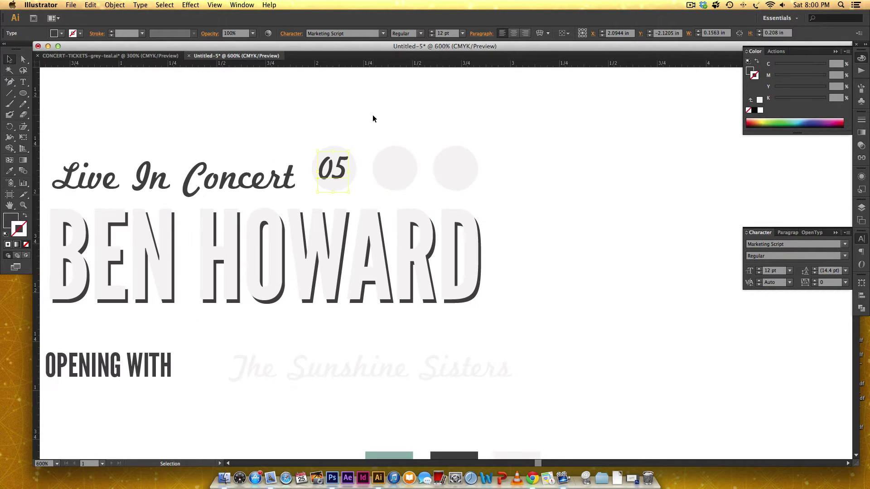
{"action": "key", "text": "super+equal"}
{"action": "key", "text": "a"}
{"action": "key", "text": "super+equal"}
{"action": "scroll", "coordinate": [380, 149], "scroll_direction": "up", "scroll_amount": 5}
{"action": "scroll", "coordinate": [381, 149], "scroll_direction": "left", "scroll_amount": 3}
{"action": "key", "text": "v"}
{"action": "left_click", "coordinate": [315, 113], "text": "shift"}
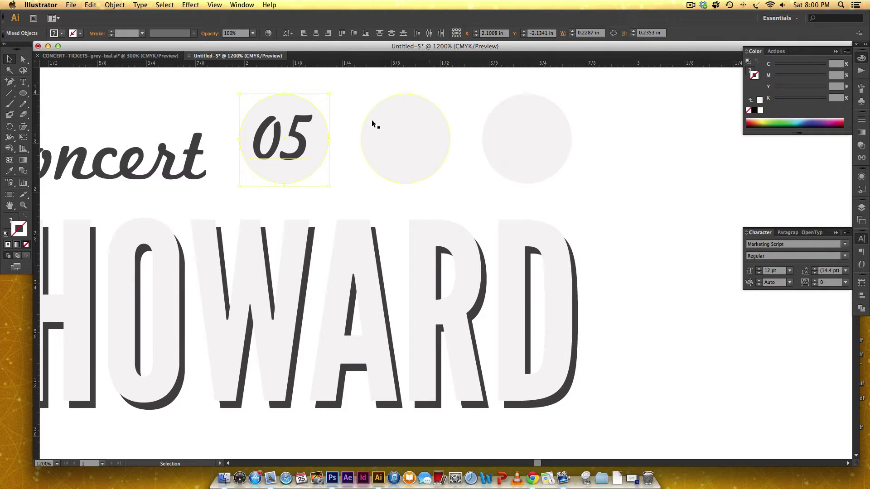
{"action": "left_click", "coordinate": [357, 87]}
{"action": "left_click", "coordinate": [295, 138]}
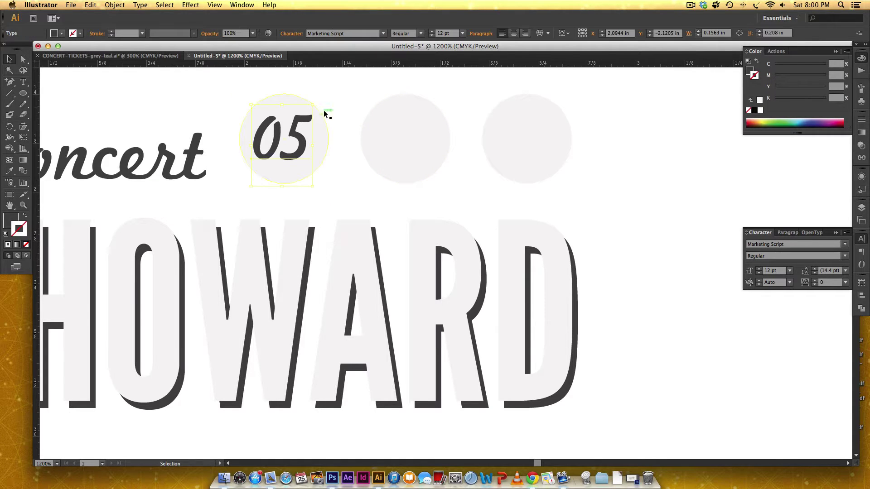
{"action": "left_click_drag", "start_coordinate": [283, 103], "coordinate": [291, 135]}
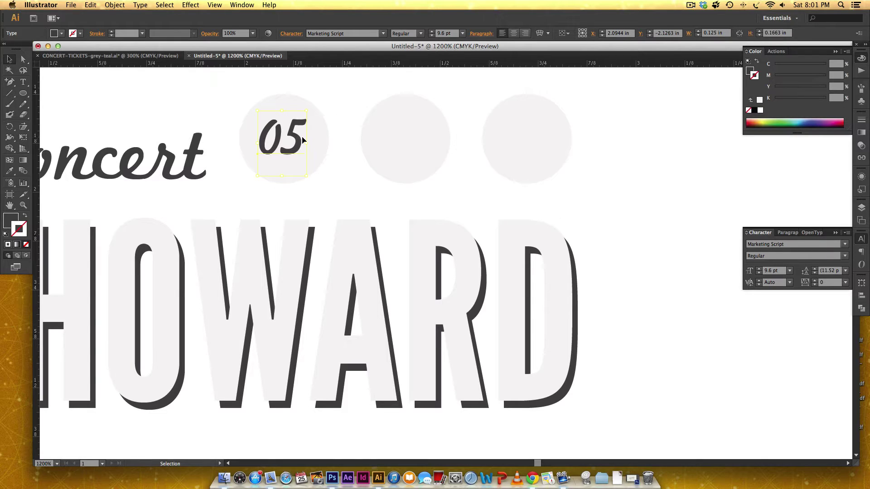
{"action": "left_click", "coordinate": [327, 113]}
{"action": "left_click_drag", "start_coordinate": [294, 142], "coordinate": [295, 144]}
{"action": "left_click", "coordinate": [336, 99]}
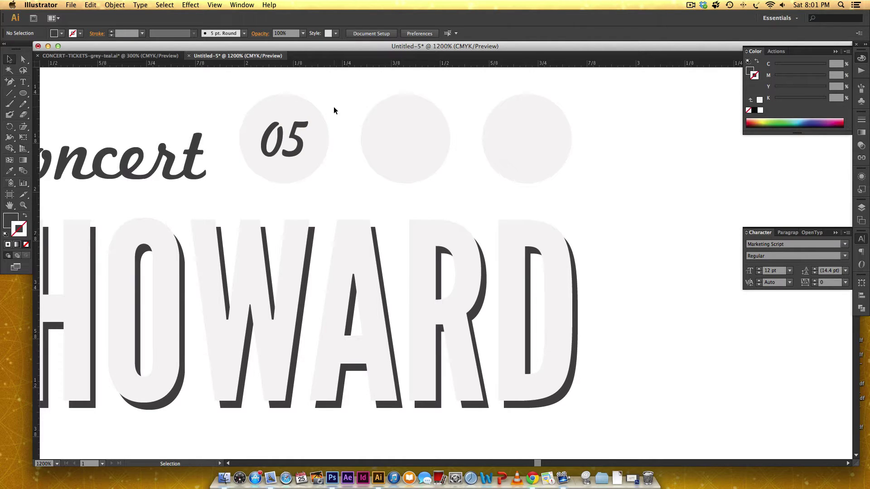
- Duplicate the "05" text onto the second and third circles and change the copies to "17" and "14"
{"action": "left_click", "coordinate": [292, 141]}
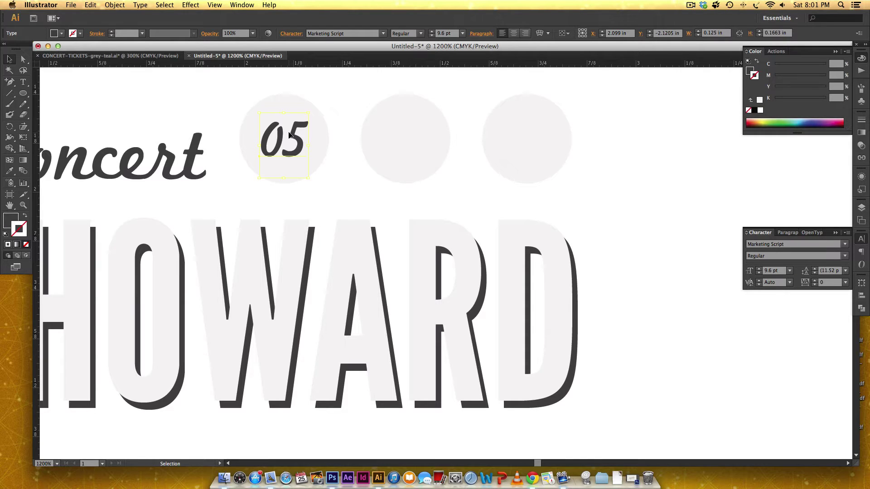
{"action": "left_click_drag", "start_coordinate": [290, 135], "coordinate": [538, 137]}
{"action": "key", "text": "t"}
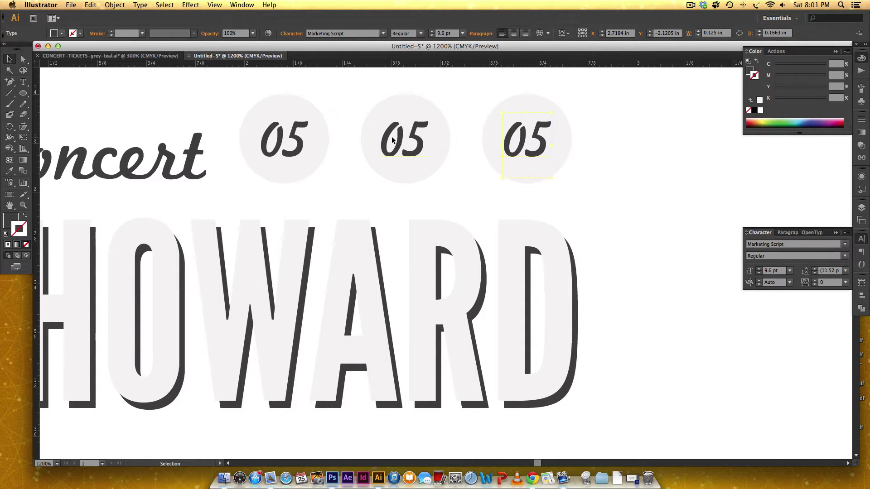
{"action": "left_click", "coordinate": [401, 142]}
{"action": "key", "text": "super+a"}
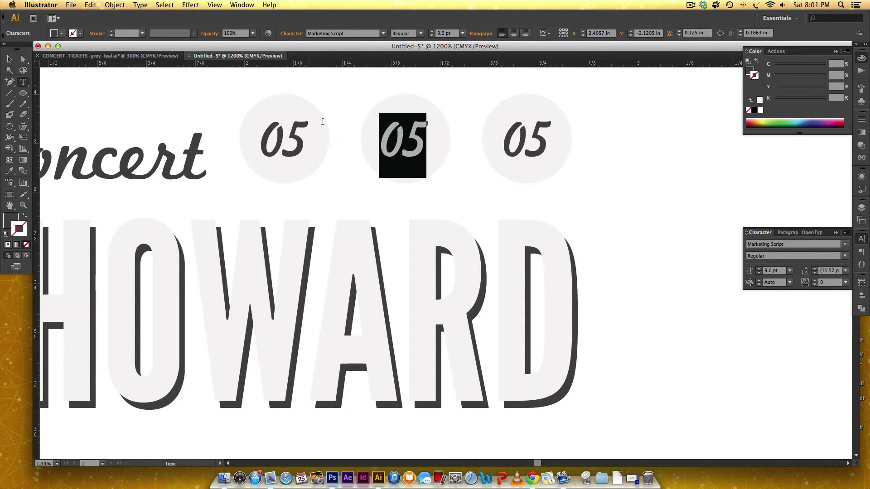
{"action": "type", "text": "17"}
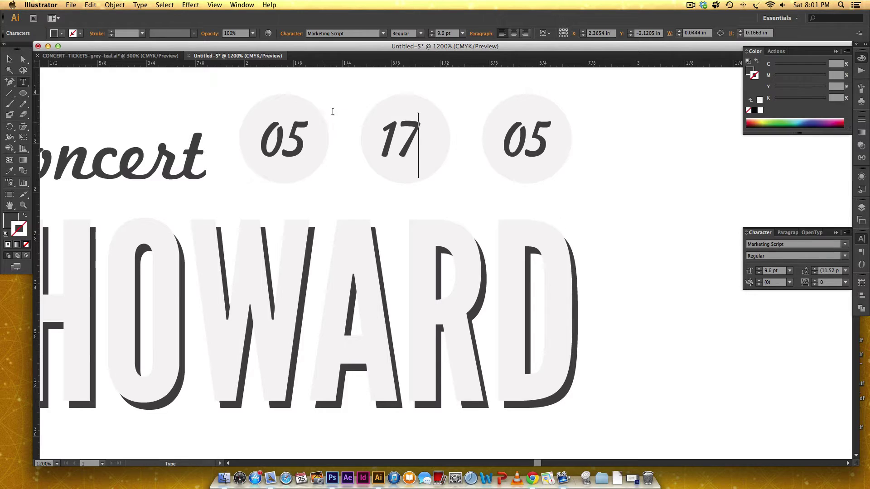
{"action": "left_click", "coordinate": [542, 126]}
{"action": "key", "text": "super+a"}
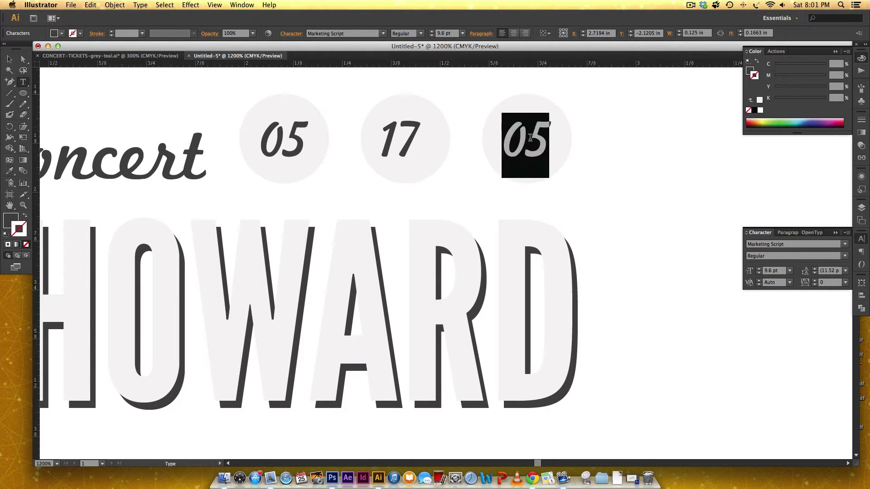
{"action": "type", "text": "14"}
{"action": "key", "text": "Escape"}
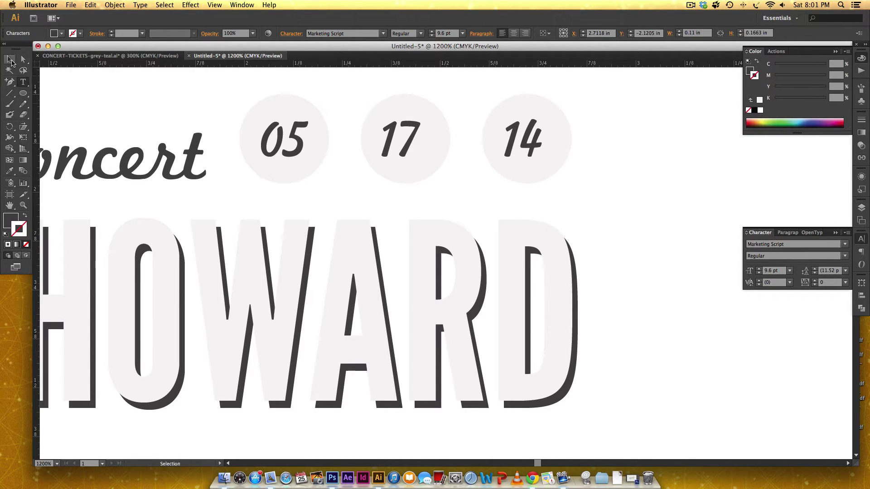
- Center the "14" and "17" texts by eye within their circles
{"action": "key", "text": "Right"}
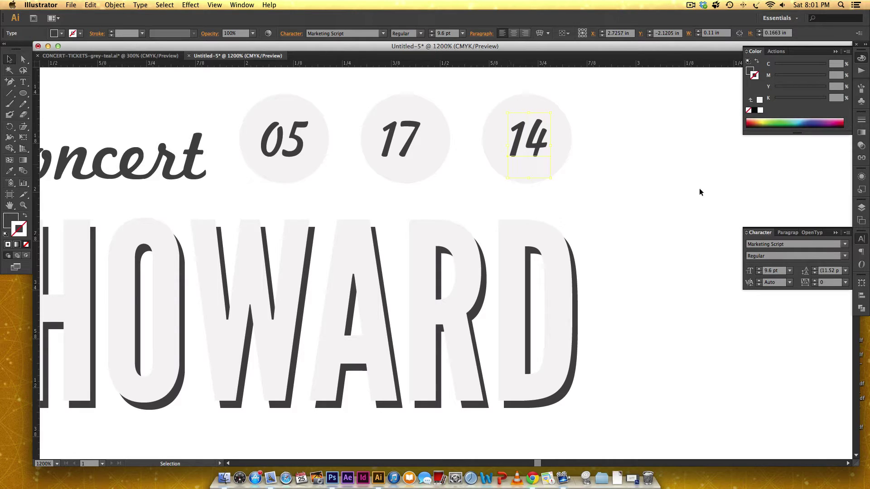
{"action": "left_click", "coordinate": [663, 167]}
{"action": "left_click_drag", "start_coordinate": [545, 147], "coordinate": [542, 148]}
{"action": "left_click", "coordinate": [605, 153]}
{"action": "left_click_drag", "start_coordinate": [410, 148], "coordinate": [413, 151]}
{"action": "left_click", "coordinate": [635, 227]}
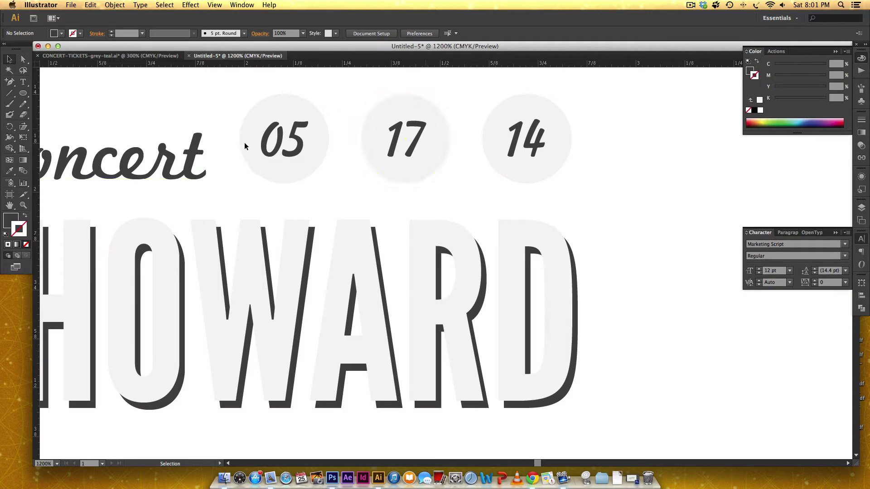
- Group the "05" text with its circle
{"action": "left_click_drag", "start_coordinate": [337, 96], "coordinate": [276, 147]}
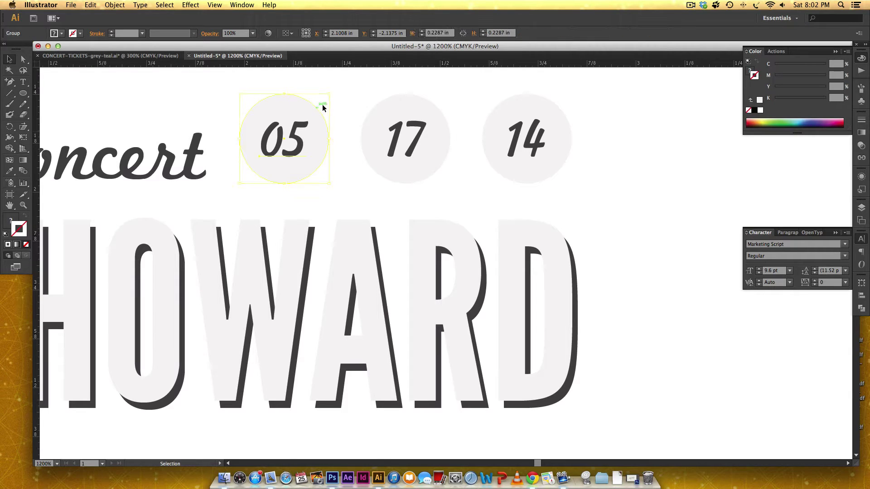
{"action": "left_click", "coordinate": [327, 121]}
{"action": "left_click_drag", "start_coordinate": [307, 179], "coordinate": [371, 148]}
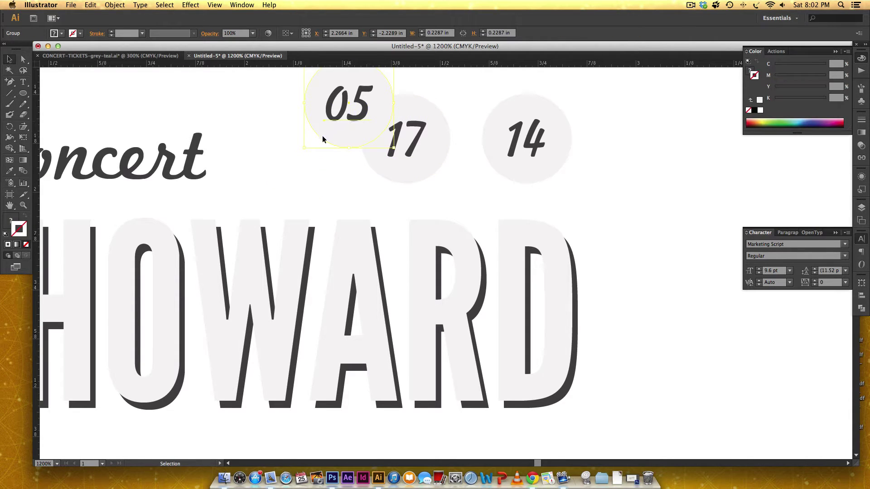
{"action": "key", "text": "ctrl+z"}
{"action": "key", "text": "ctrl+shift+z"}
{"action": "key", "text": "ctrl+z"}
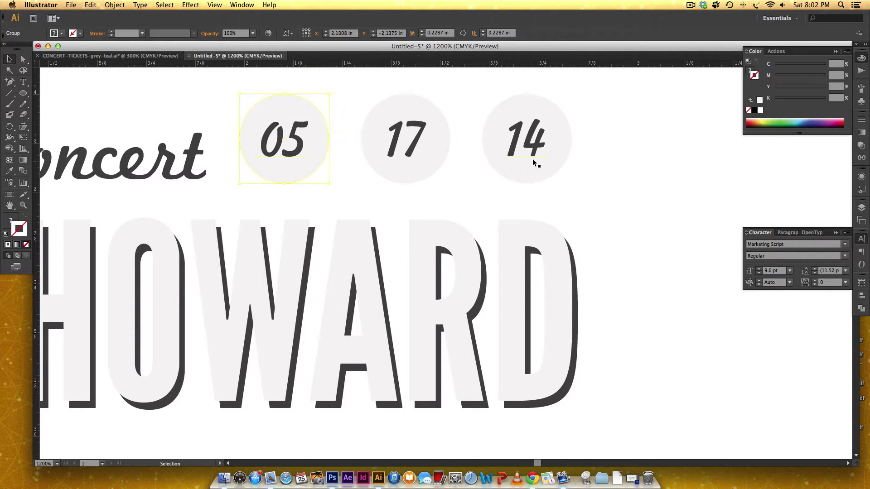
- Group the "17" text with its circle and the "14" text with its circle
{"action": "left_click", "coordinate": [462, 110]}
{"action": "left_click", "coordinate": [436, 140]}
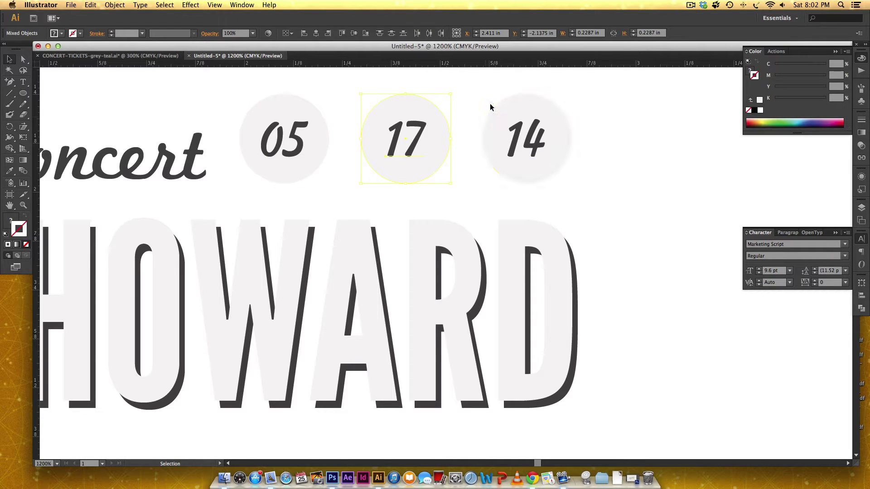
{"action": "left_click_drag", "start_coordinate": [597, 97], "coordinate": [511, 159]}
{"action": "key", "text": "v"}
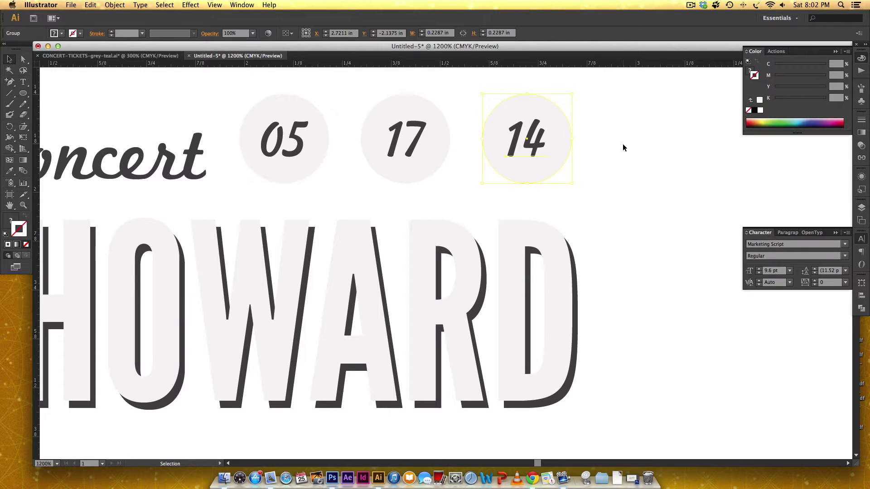
{"action": "left_click", "coordinate": [583, 112]}
- Group the three numbered date circles together as one row
{"action": "left_click_drag", "start_coordinate": [649, 112], "coordinate": [266, 183]}
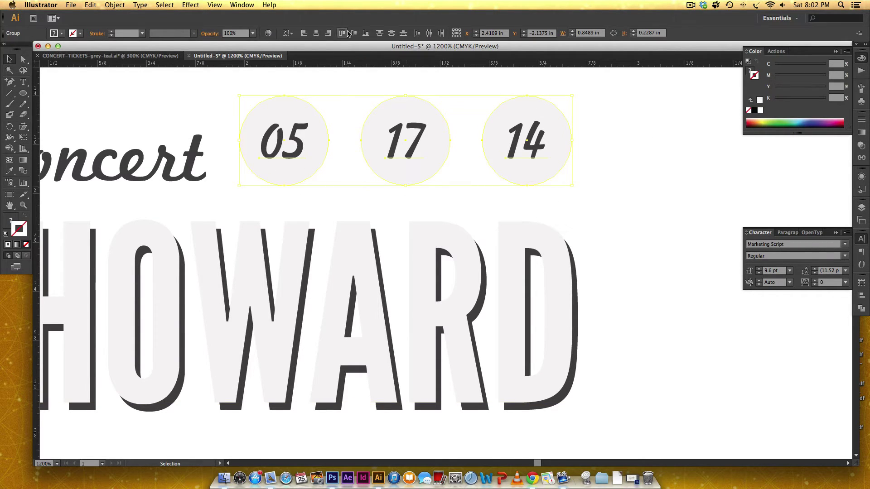
{"action": "key", "text": "a"}
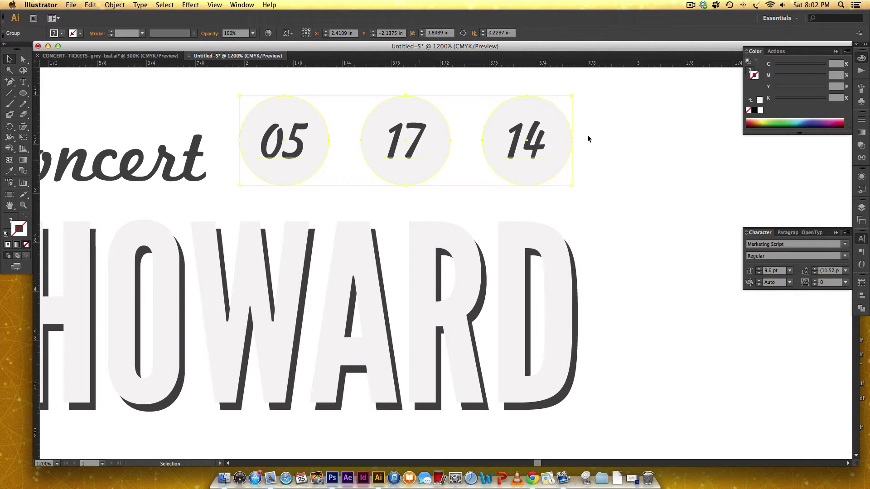
{"action": "key", "text": "v"}
{"action": "left_click", "coordinate": [622, 167]}
{"action": "key", "text": "super+minus"}
{"action": "key", "text": "super+minus"}
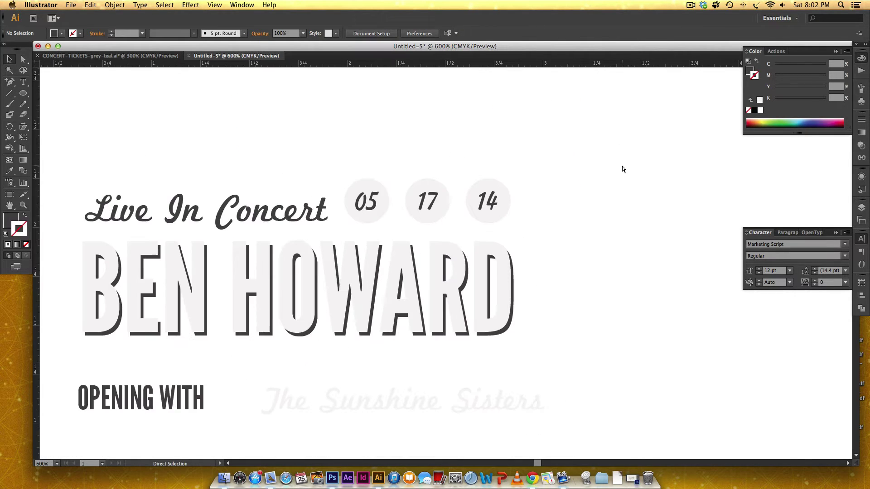
{"action": "left_click_drag", "start_coordinate": [500, 212], "coordinate": [564, 137]}
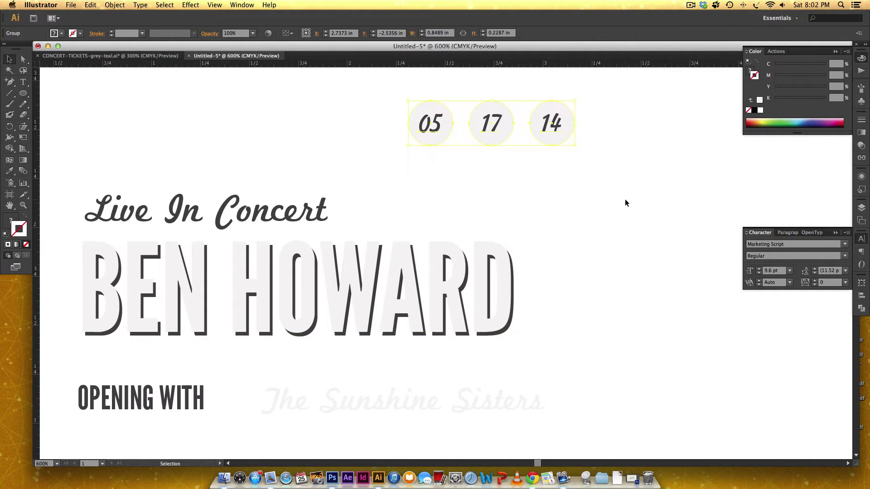
{"action": "key", "text": "super+z"}
{"action": "left_click", "coordinate": [577, 222]}
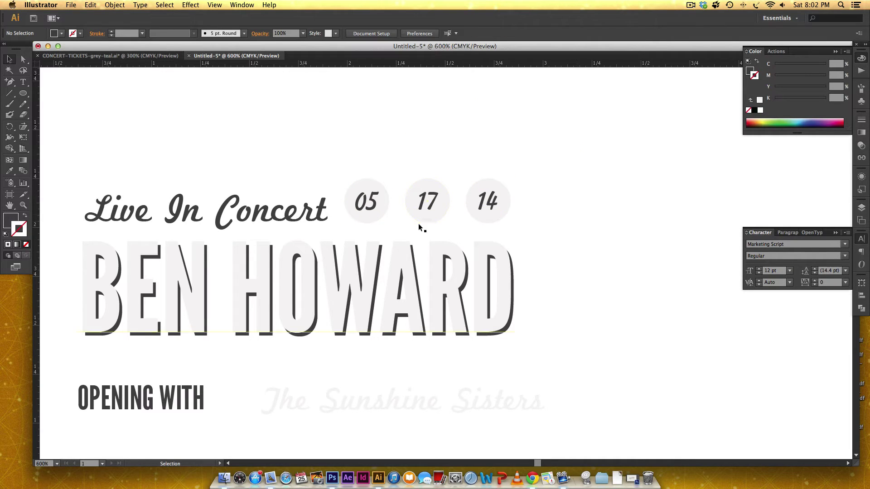
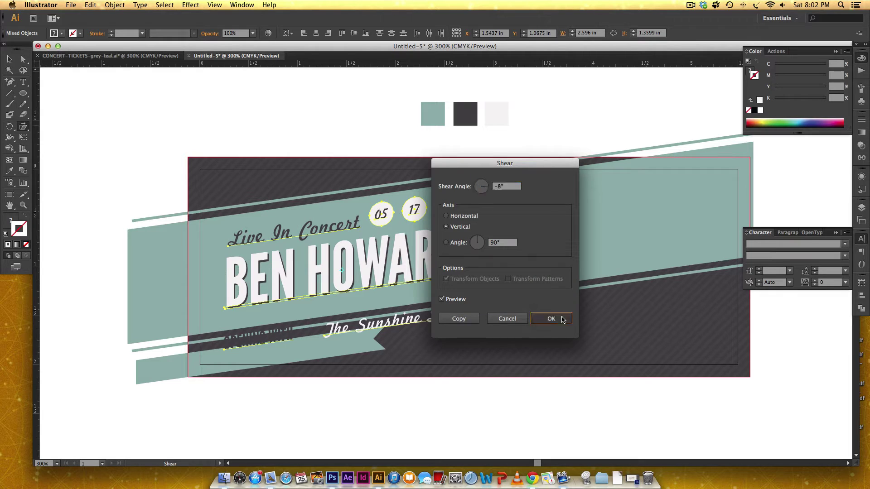
- Shear all the ticket text by -8° on the vertical axis and shift it slightly to the right
{"action": "left_click", "coordinate": [551, 318]}
{"action": "key", "text": "v"}
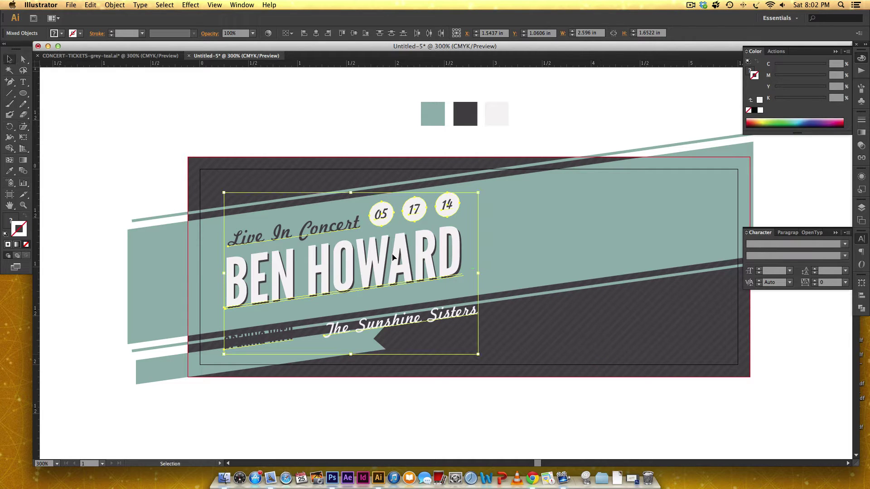
{"action": "left_click_drag", "start_coordinate": [394, 255], "coordinate": [418, 259]}
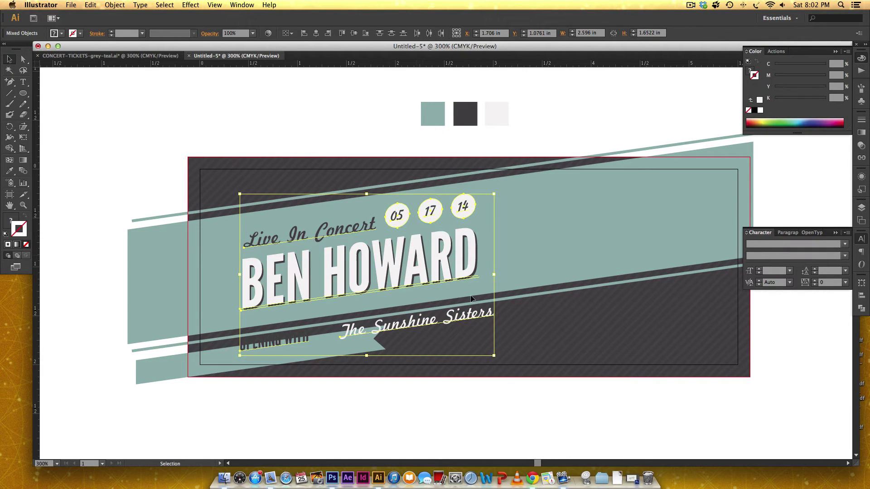
{"action": "left_click", "coordinate": [495, 395]}
- Move "OPENING WITH" onto the ribbon near its notched end and "The Sunshine Sisters" just past the notch
{"action": "left_click_drag", "start_coordinate": [282, 348], "coordinate": [339, 352]}
{"action": "left_click_drag", "start_coordinate": [414, 324], "coordinate": [464, 328]}
{"action": "left_click", "coordinate": [464, 349]}
{"action": "left_click", "coordinate": [360, 346]}
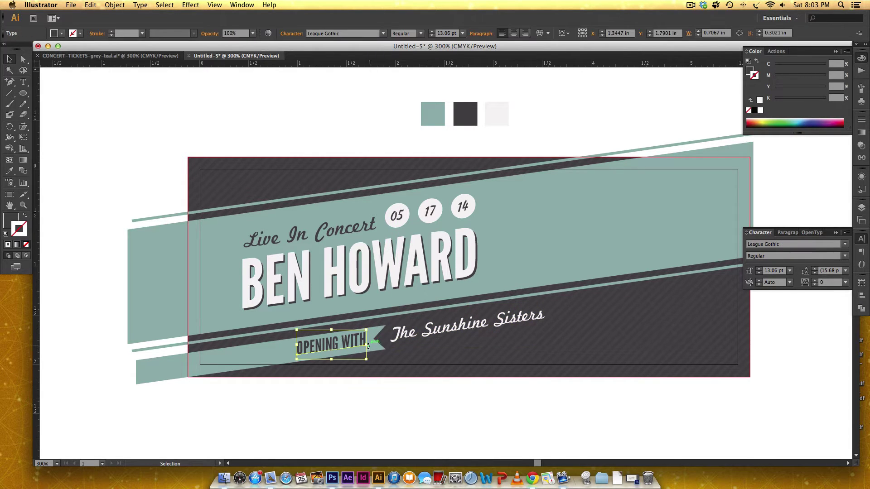
{"action": "left_click_drag", "start_coordinate": [360, 346], "coordinate": [362, 349]}
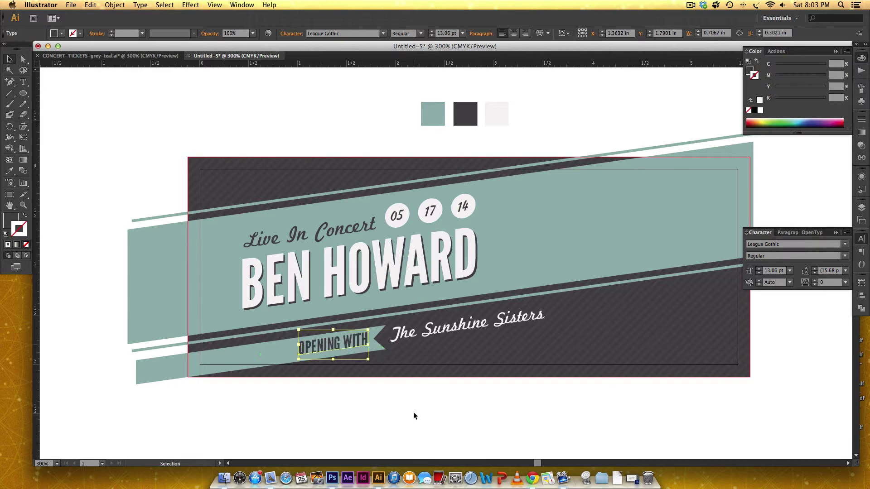
{"action": "left_click", "coordinate": [413, 410]}
- Scale "The Sunshine Sisters" down to about 9.97 pt and fit it beside the ribbon's notch
{"action": "left_click_drag", "start_coordinate": [460, 325], "coordinate": [458, 327]}
{"action": "left_click_drag", "start_coordinate": [542, 328], "coordinate": [503, 334]}
{"action": "left_click", "coordinate": [480, 398]}
{"action": "left_click", "coordinate": [487, 327]}
{"action": "left_click", "coordinate": [519, 386]}
- Place a vertical guide across the ticket at about 3.75 in on the horizontal ruler
{"action": "scroll", "coordinate": [505, 252], "scroll_direction": "right", "scroll_amount": 5}
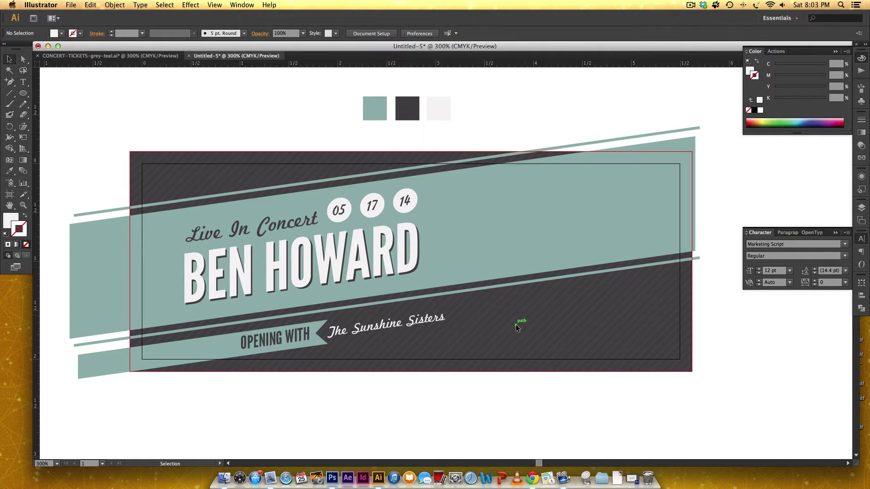
{"action": "scroll", "coordinate": [505, 197], "scroll_direction": "up", "scroll_amount": 1}
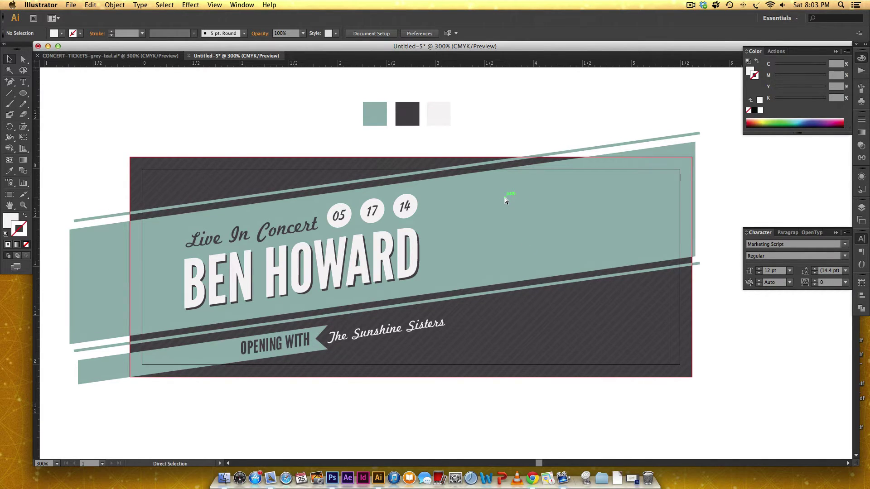
{"action": "key", "text": "super+equal"}
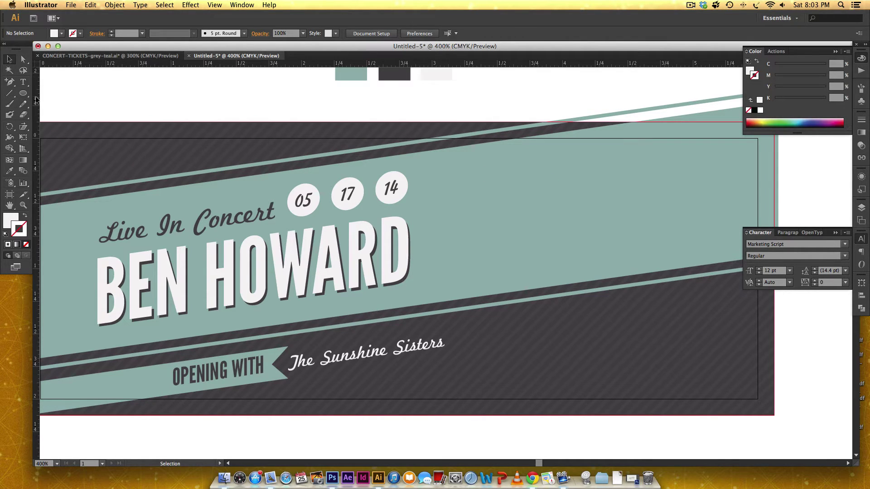
{"action": "left_click_drag", "start_coordinate": [36, 100], "coordinate": [530, 87]}
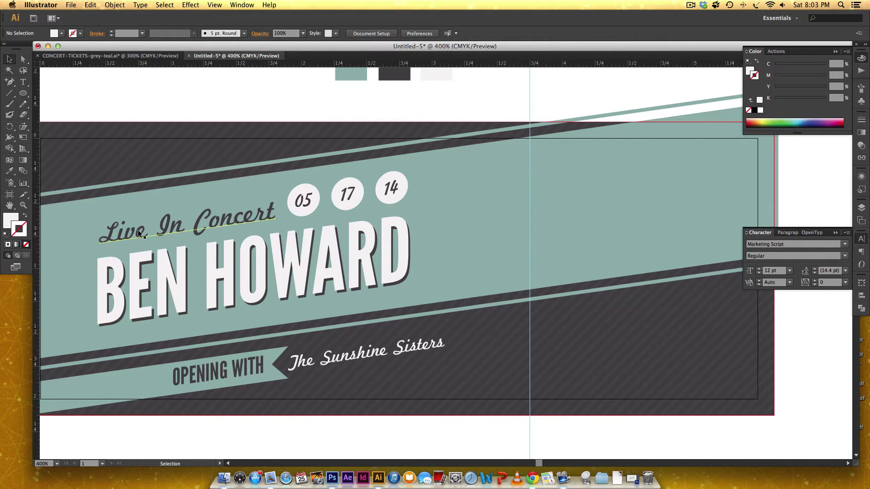
{"action": "key", "text": "super+minus"}
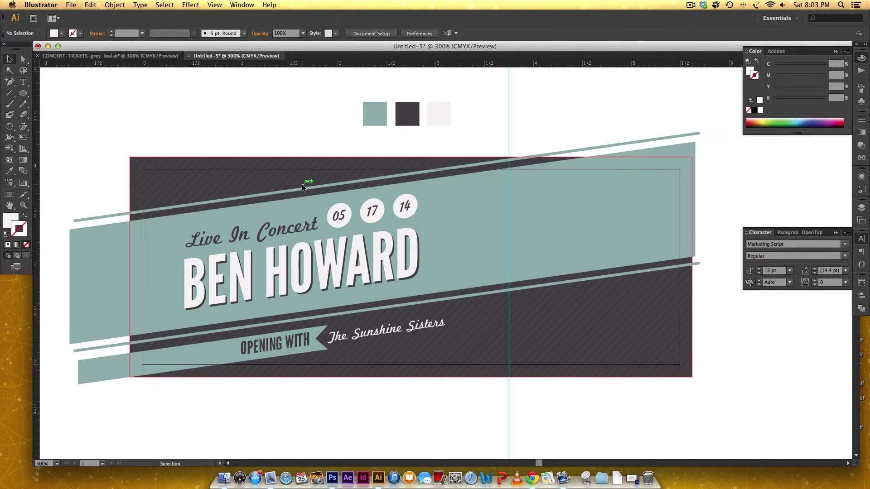
- Enlarge the headline, "Live In Concert" and the date circles together to about 2.7 in wide
{"action": "left_click_drag", "start_coordinate": [395, 220], "coordinate": [393, 212]}
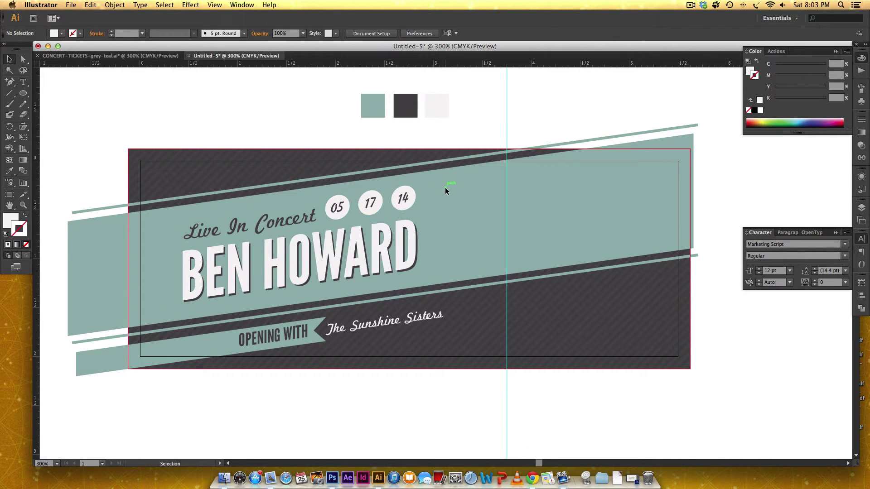
{"action": "left_click", "coordinate": [200, 290]}
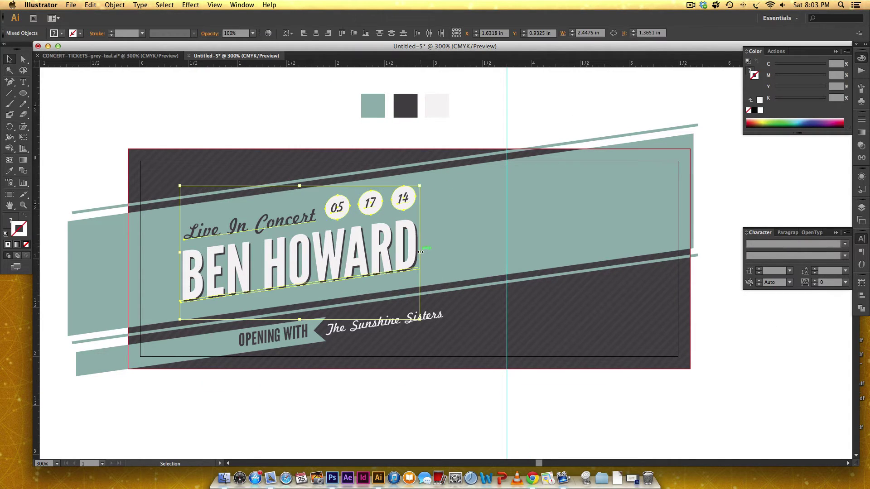
{"action": "left_click_drag", "start_coordinate": [425, 252], "coordinate": [446, 238]}
{"action": "key", "text": "super+z"}
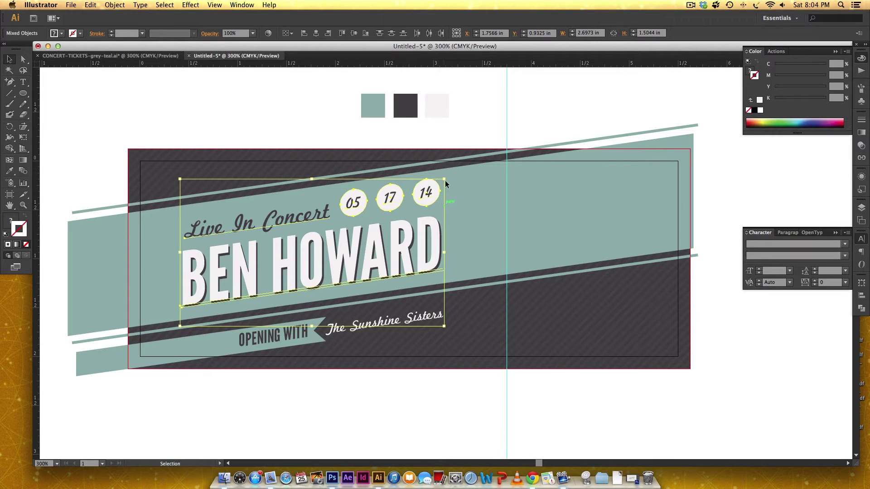
{"action": "left_click", "coordinate": [265, 88]}
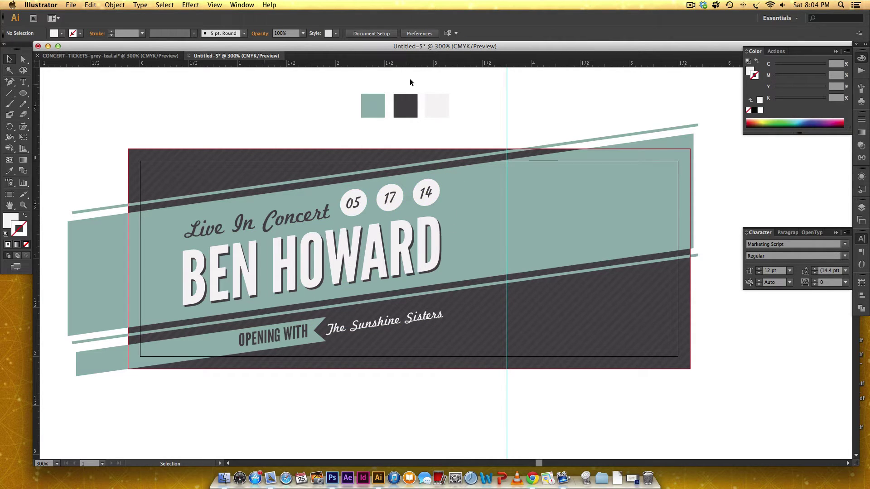
- Scale "The Sunshine Sisters" text up to about 10.85 pt
{"action": "left_click", "coordinate": [420, 318]}
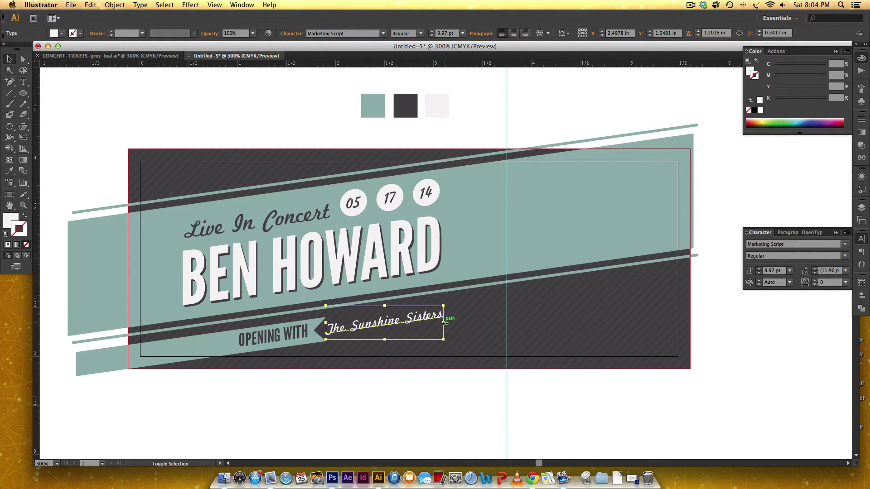
{"action": "left_click_drag", "start_coordinate": [444, 322], "coordinate": [455, 322]}
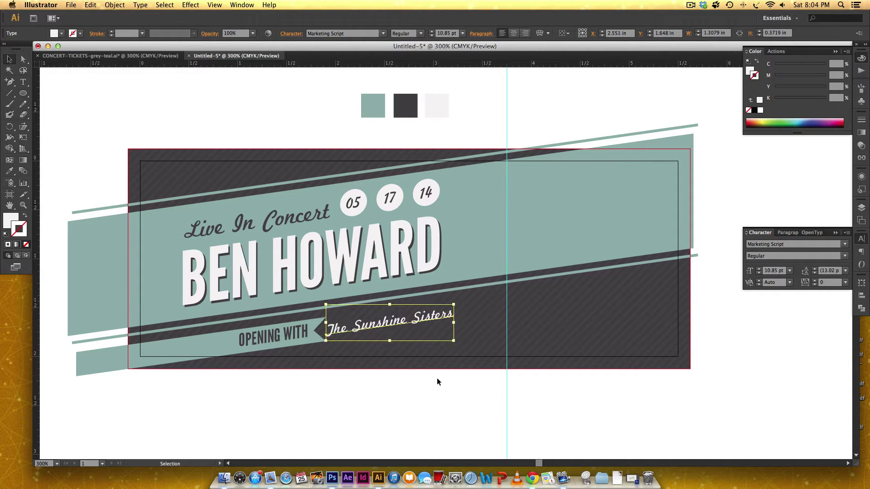
{"action": "left_click", "coordinate": [438, 382]}
- Enlarge the headline, "Live In Concert" and the date circles together to 2.8 in wide
{"action": "left_click", "coordinate": [228, 274]}
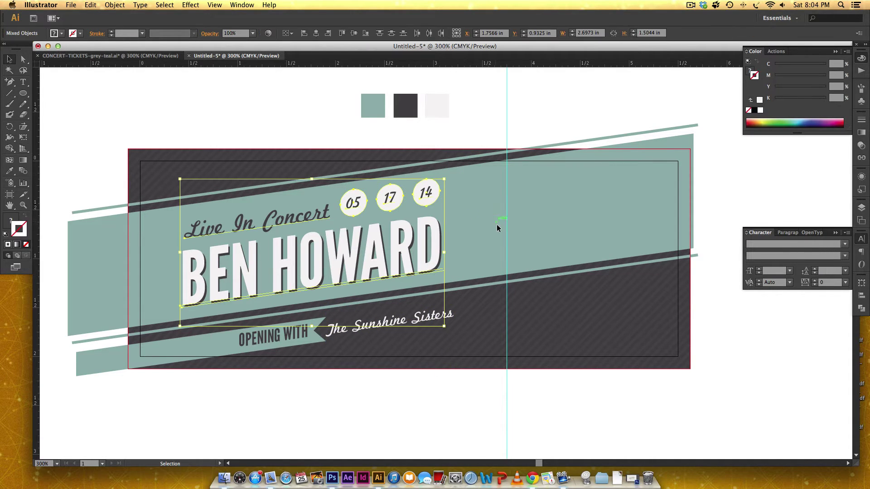
{"action": "left_click_drag", "start_coordinate": [445, 252], "coordinate": [456, 246]}
{"action": "key", "text": "Up"}
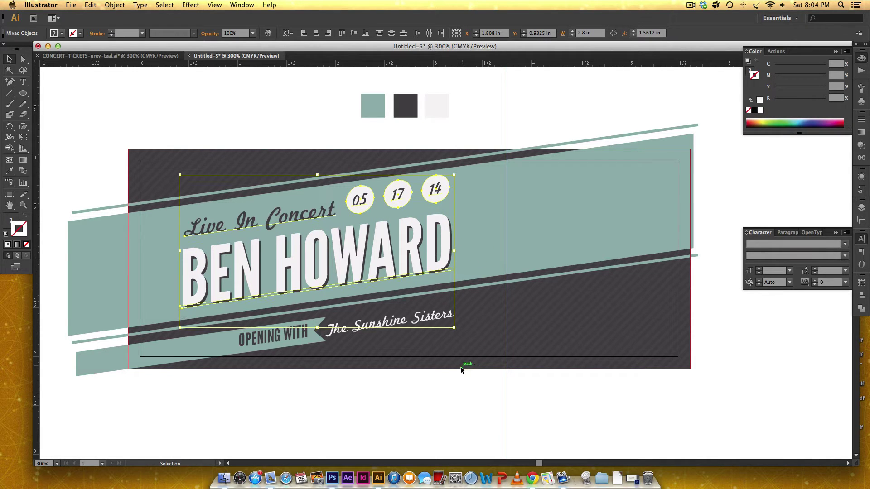
{"action": "key", "text": "Down"}
{"action": "key", "text": "super+shift+a"}
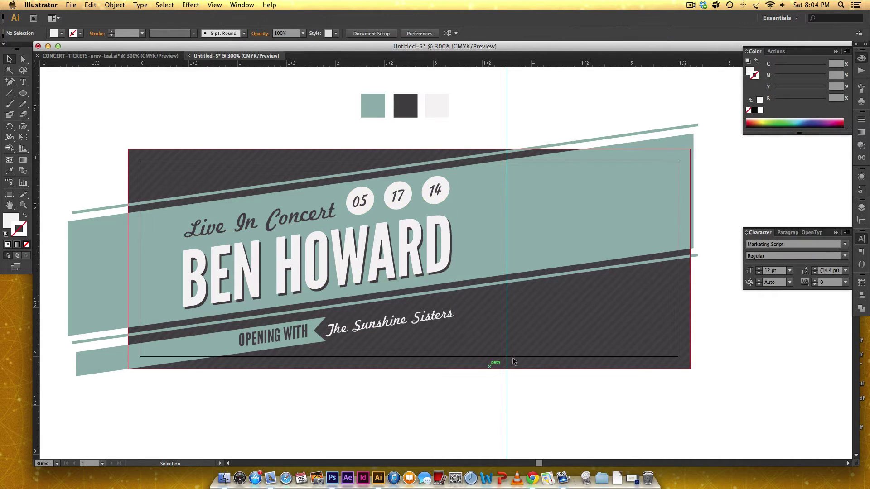
{"action": "left_click", "coordinate": [250, 227]}
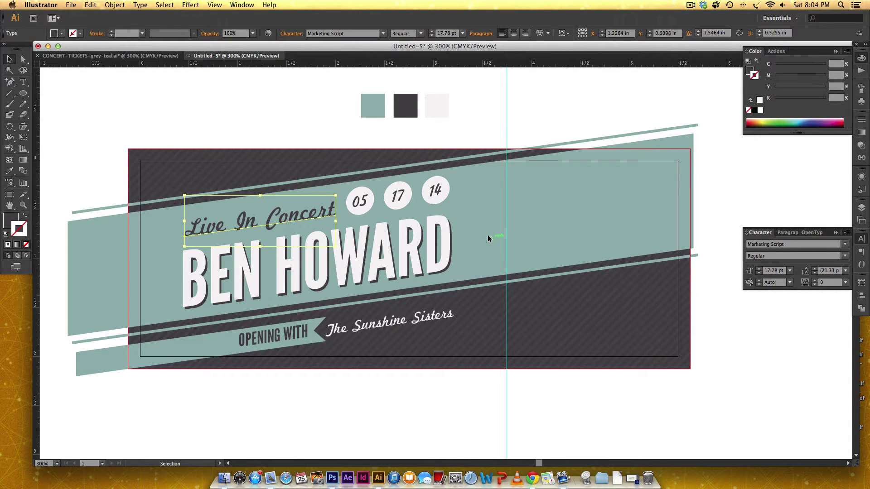
{"action": "left_click", "coordinate": [444, 236]}
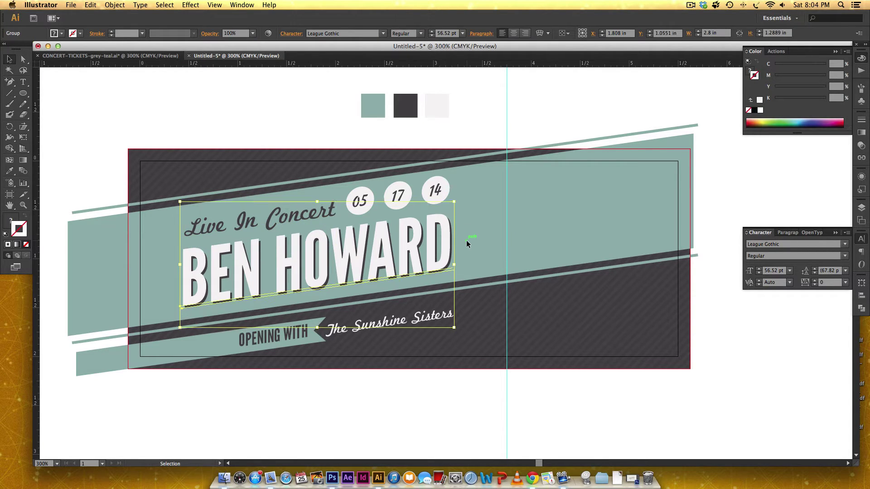
{"action": "left_click", "coordinate": [475, 380]}
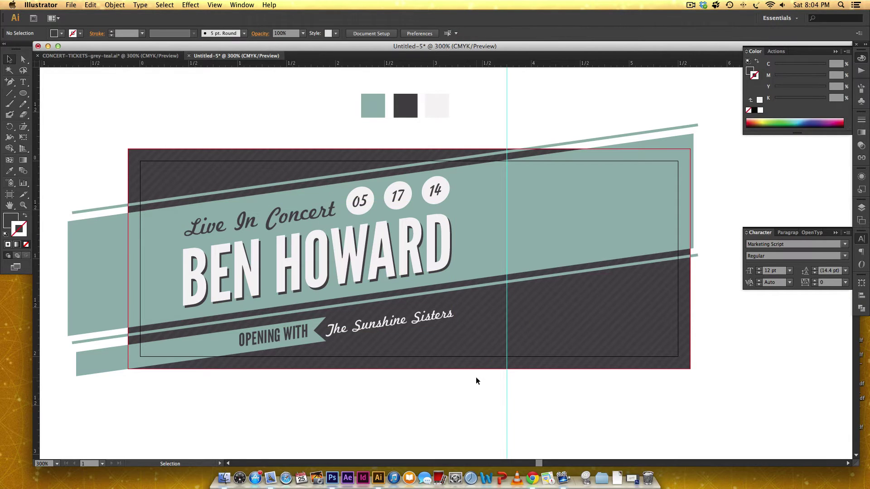
{"action": "left_click", "coordinate": [433, 238]}
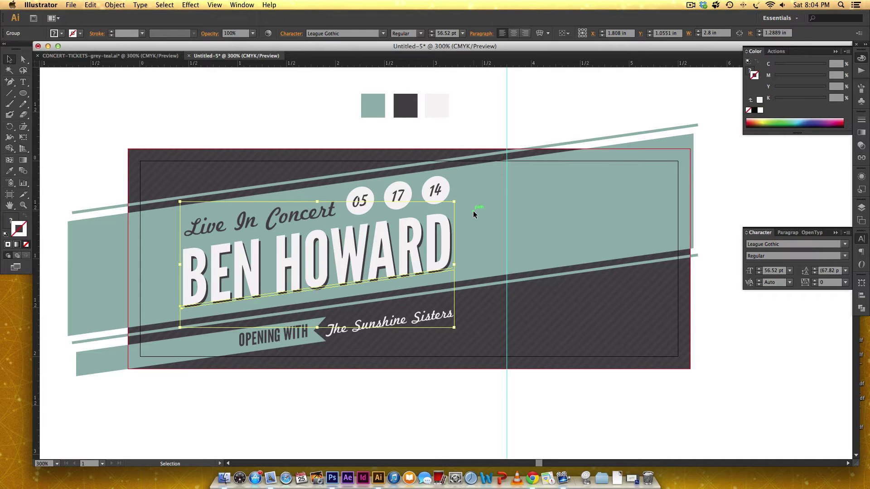
{"action": "key", "text": "Down"}
{"action": "key", "text": "Up"}
{"action": "left_click", "coordinate": [486, 230]}
- Scale the "OPENING WITH" text down slightly, keeping its right end near the ribbon's notch
{"action": "left_click_drag", "start_coordinate": [499, 242], "coordinate": [497, 243]}
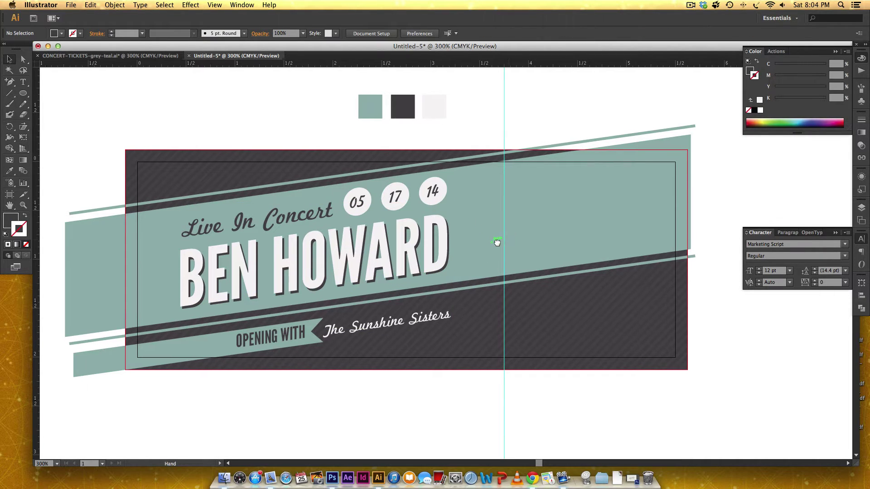
{"action": "scroll", "coordinate": [499, 243], "scroll_direction": "right", "scroll_amount": 5}
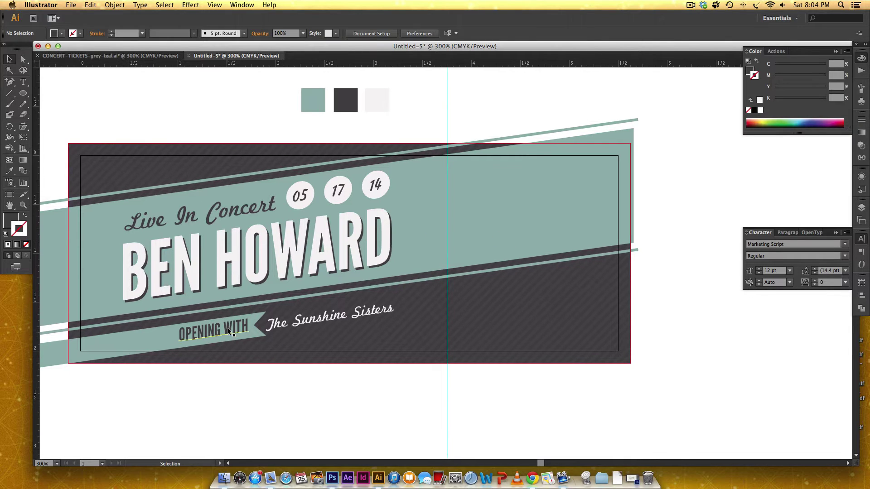
{"action": "left_click", "coordinate": [229, 332]}
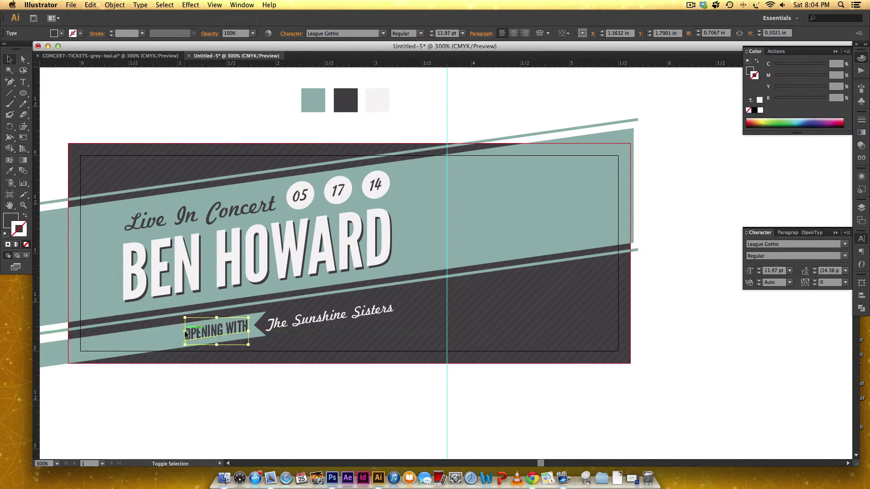
{"action": "left_click_drag", "start_coordinate": [185, 334], "coordinate": [189, 332]}
{"action": "left_click", "coordinate": [293, 398]}
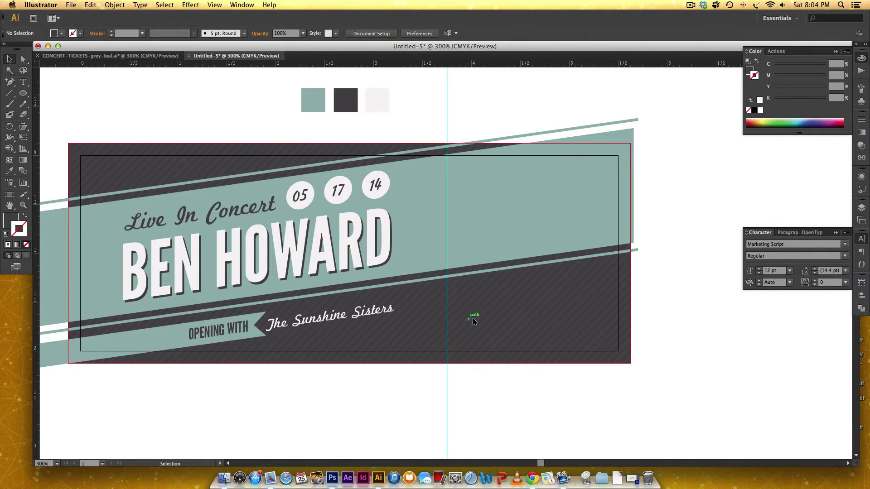
- Create a new layer above the text layer and name it "perforation"
{"action": "scroll", "coordinate": [498, 310], "scroll_direction": "down", "scroll_amount": 1}
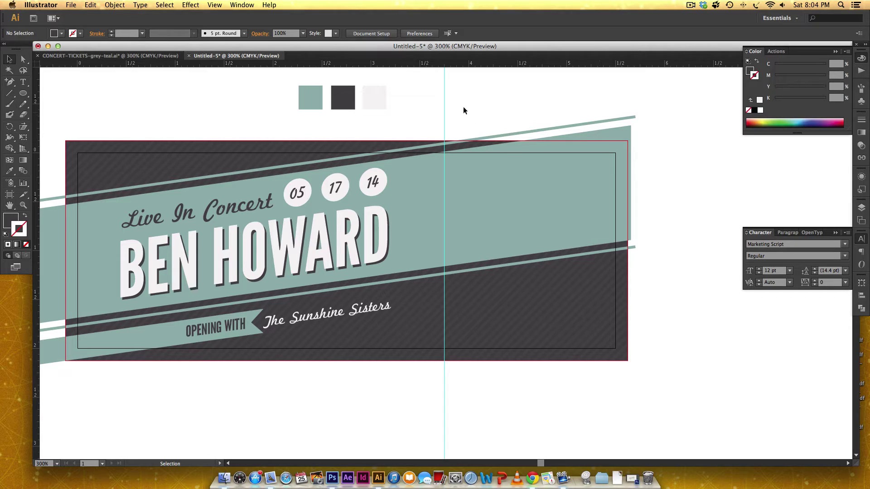
{"action": "left_click", "coordinate": [861, 207]}
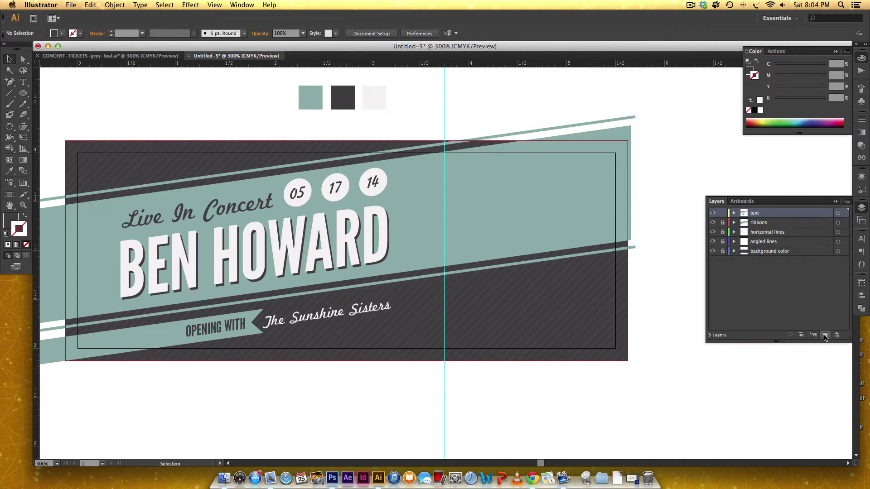
{"action": "left_click", "coordinate": [824, 335]}
{"action": "double_click", "coordinate": [764, 213]}
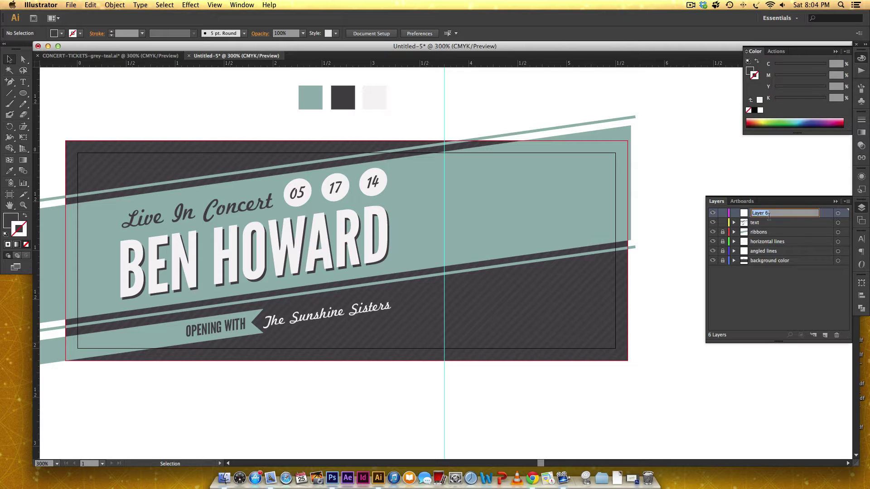
{"action": "type", "text": "Pe"}
{"action": "type", "text": "rforation"}
{"action": "key", "text": "Return"}
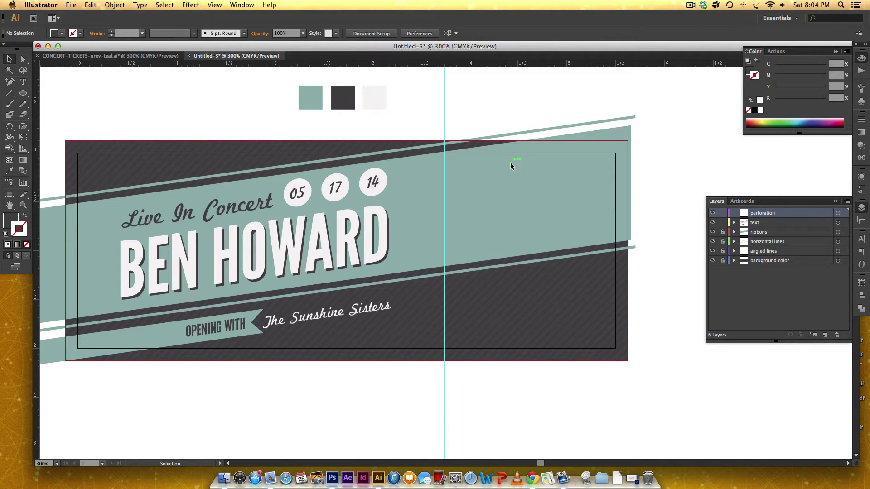
- Draw a vertical line about 2.26 in long on the 3.75 in guide, spanning the ticket's full height
{"action": "left_click", "coordinate": [9, 92]}
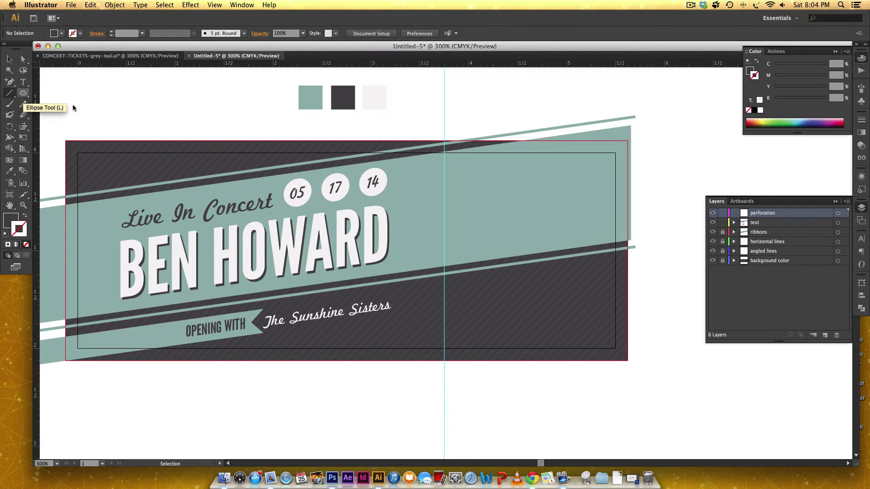
{"action": "left_click", "coordinate": [12, 95]}
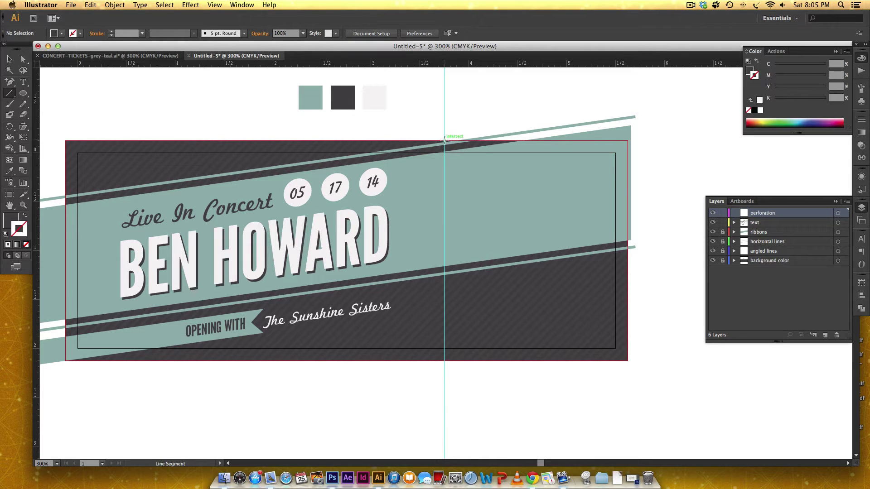
{"action": "left_click_drag", "start_coordinate": [444, 141], "coordinate": [450, 362]}
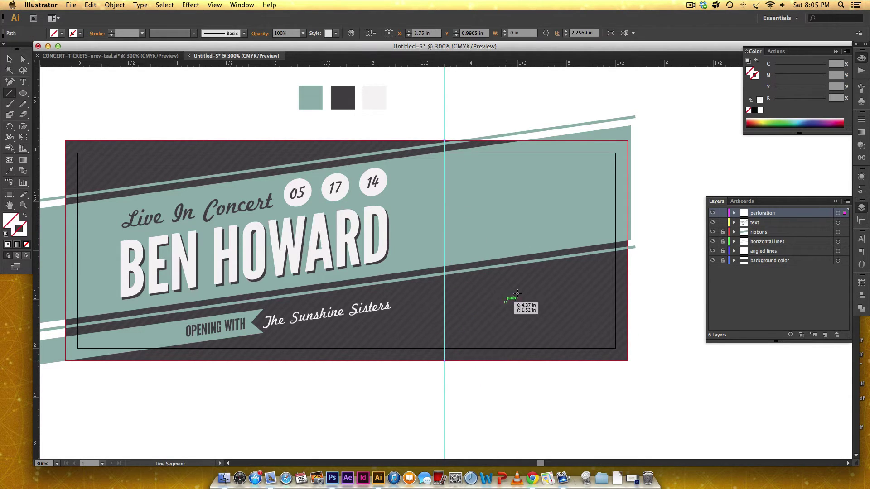
{"action": "key", "text": "v"}
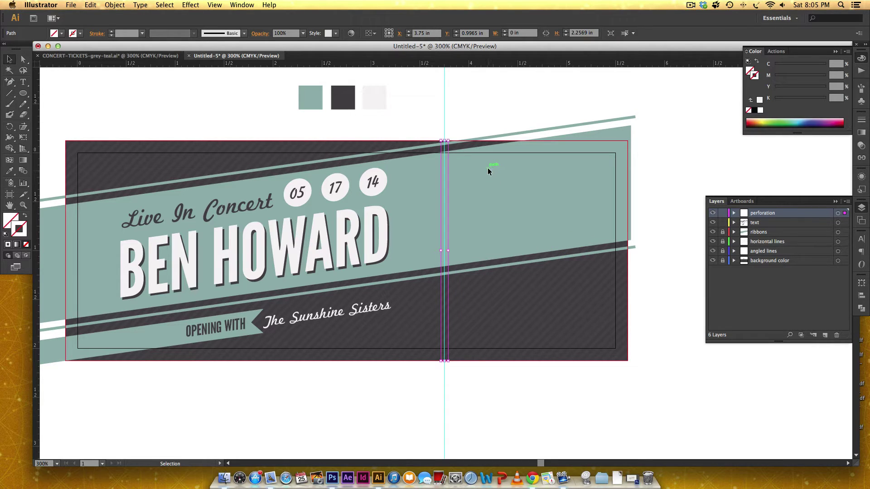
- Give the vertical line a stroke in the off-white color sampled from the palette swatch above the ticket
{"action": "left_click", "coordinate": [20, 232]}
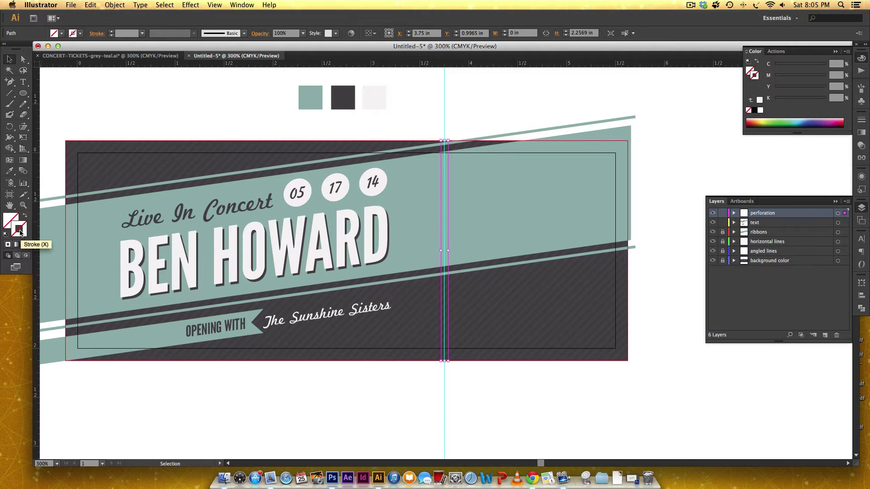
{"action": "key", "text": "super+shift+a"}
{"action": "key", "text": "i"}
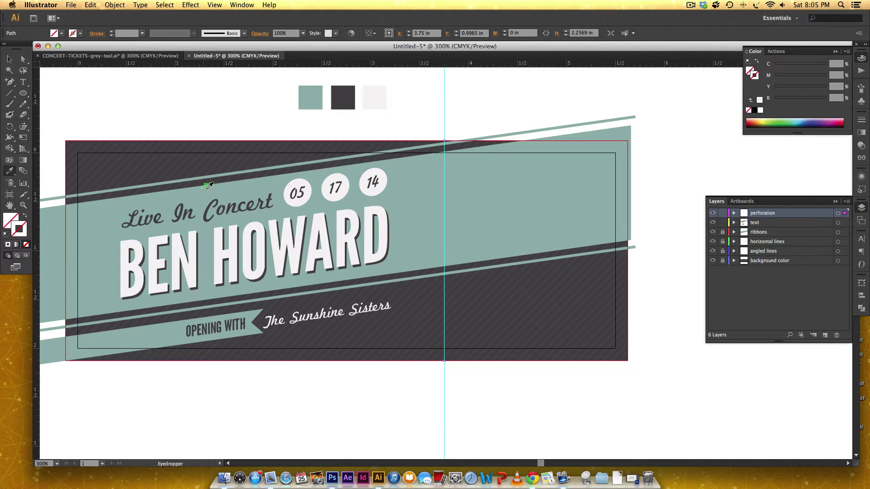
{"action": "left_click", "coordinate": [380, 93]}
{"action": "key", "text": "v"}
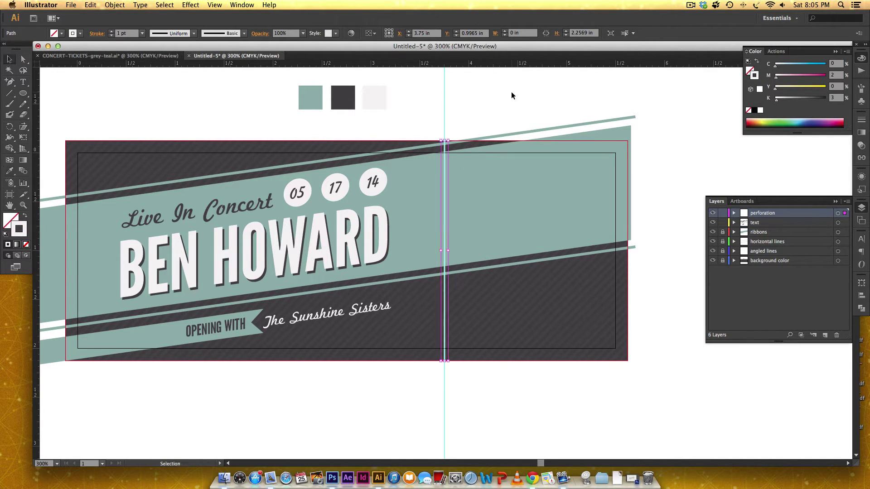
- Set the vertical line's stroke weight to 0.75 pt and make it dashed with 4 pt dashes and 3 pt gaps
{"action": "left_click", "coordinate": [861, 120]}
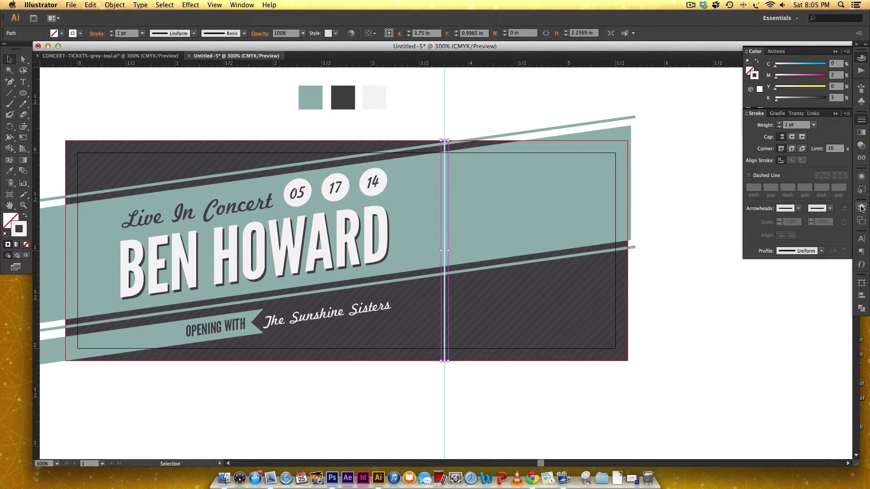
{"action": "left_click", "coordinate": [241, 6]}
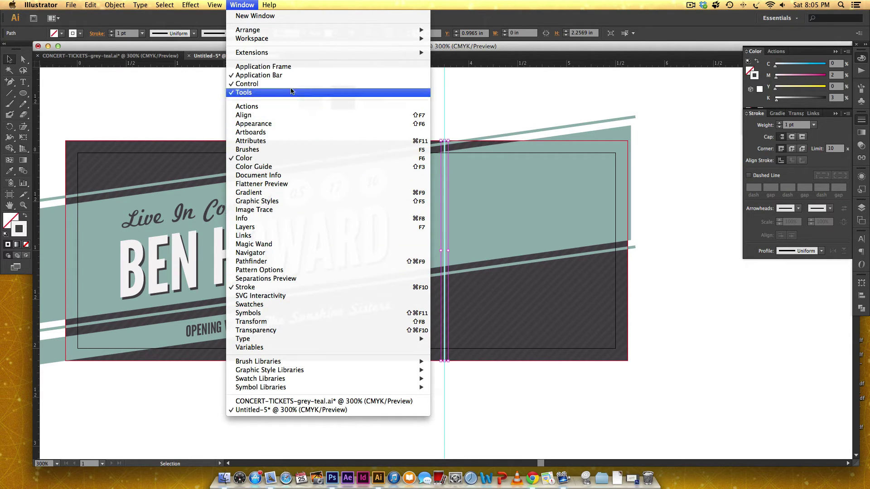
{"action": "left_click", "coordinate": [247, 2]}
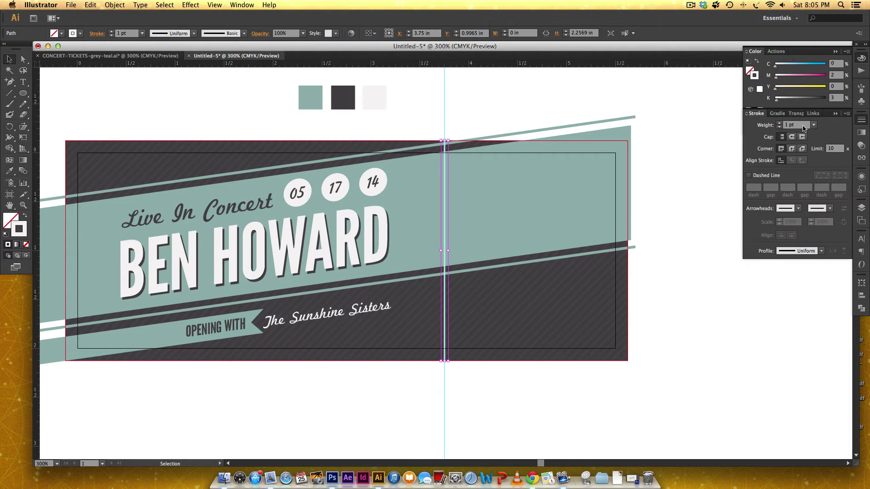
{"action": "left_click", "coordinate": [781, 124]}
{"action": "type", "text": ".75"}
{"action": "key", "text": "Return"}
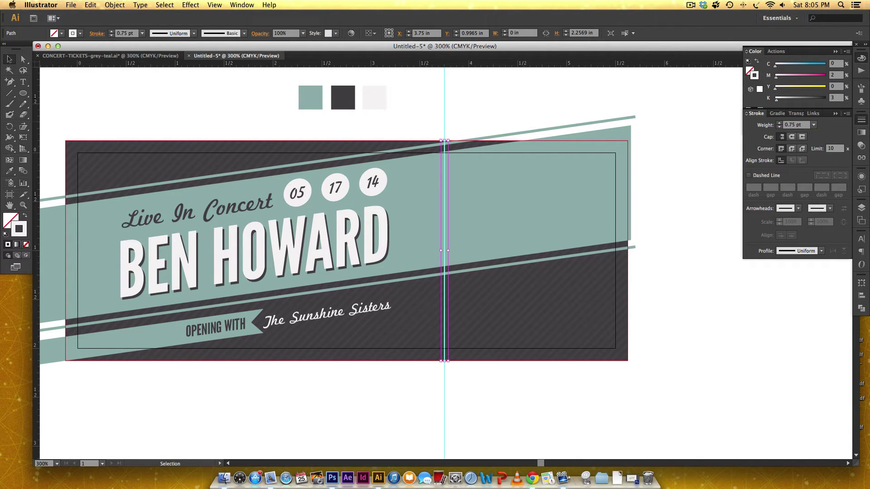
{"action": "left_click", "coordinate": [749, 176]}
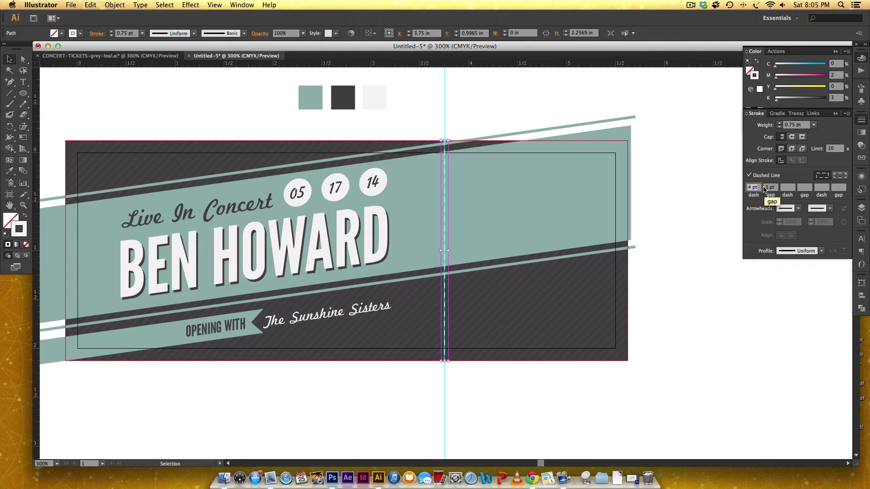
{"action": "left_click", "coordinate": [478, 109]}
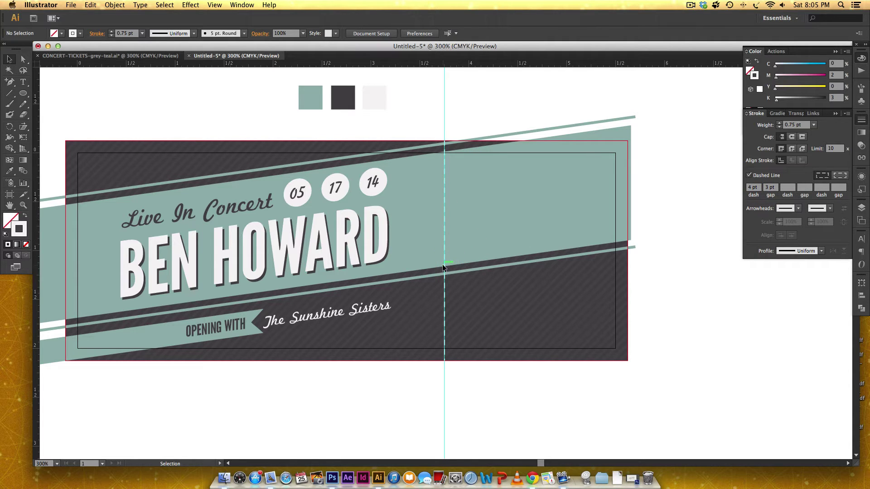
- Following the reference ticket, place a solid copy of the dashed line just to its left, at X 3.7083 in
{"action": "left_click", "coordinate": [131, 55]}
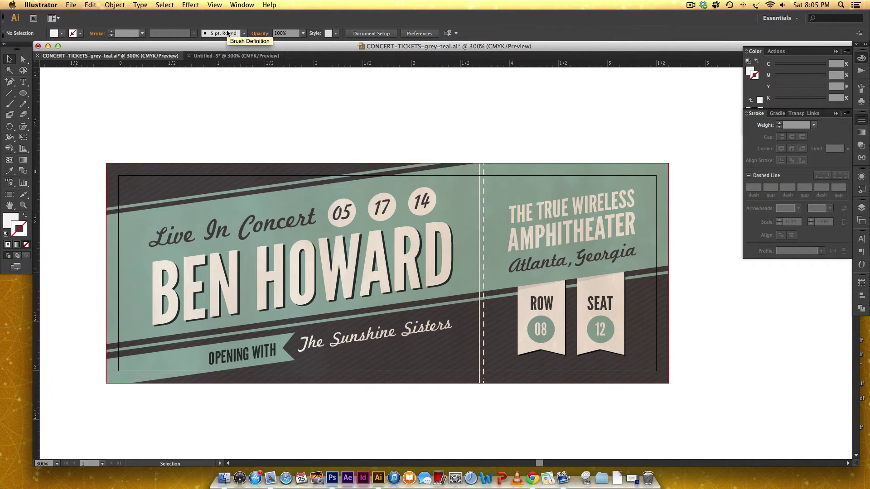
{"action": "left_click", "coordinate": [236, 55]}
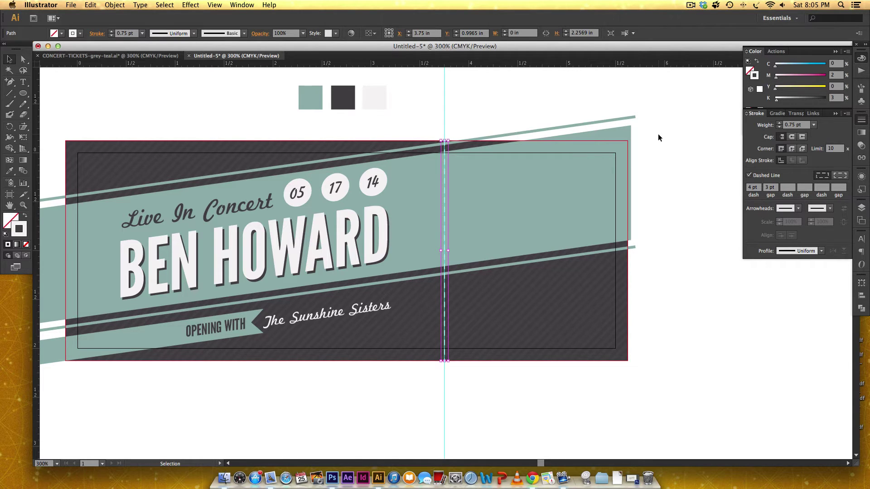
{"action": "scroll", "coordinate": [657, 137], "scroll_direction": "up", "scroll_amount": 1}
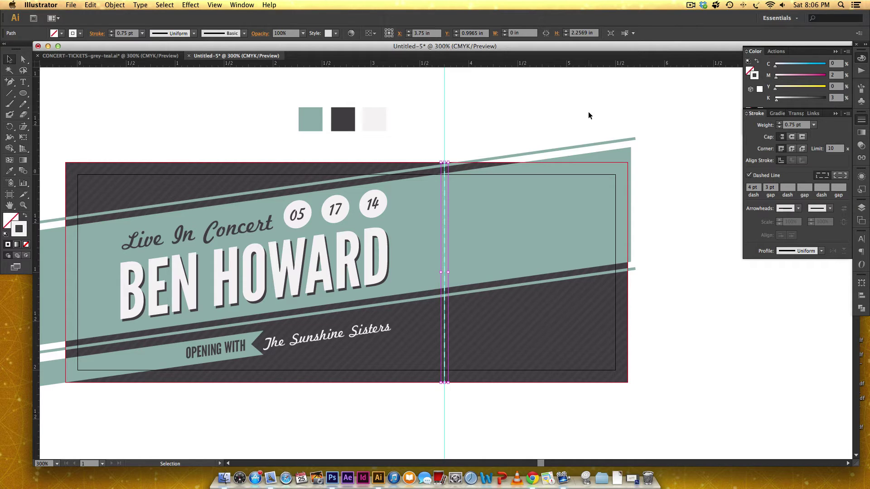
{"action": "key", "text": "Left"}
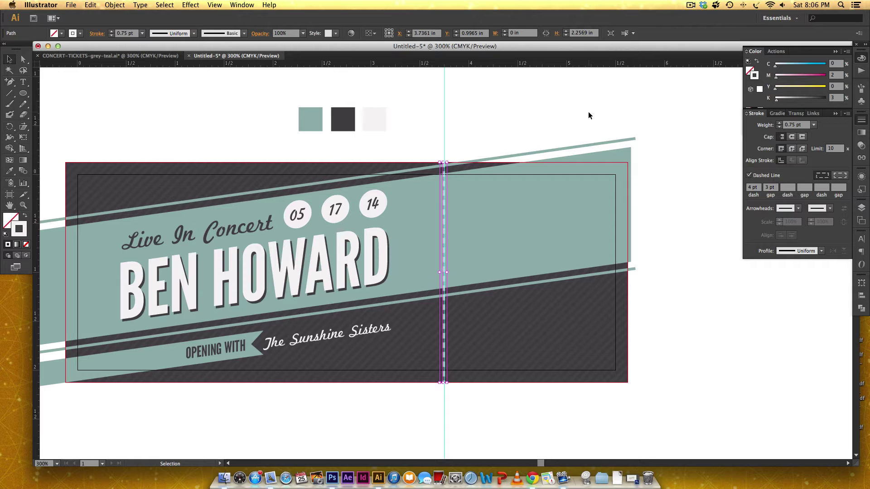
{"action": "key", "text": "Left"}
{"action": "key", "text": "Left"}
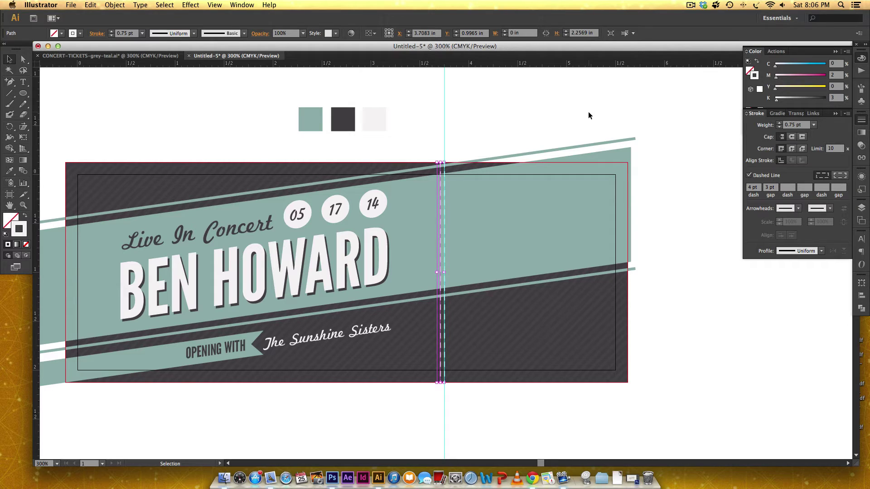
{"action": "left_click", "coordinate": [748, 175]}
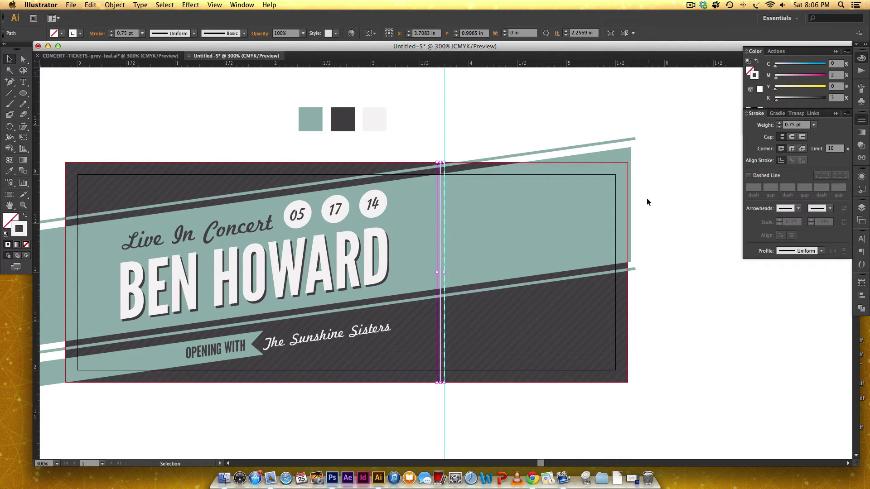
{"action": "left_click", "coordinate": [595, 111]}
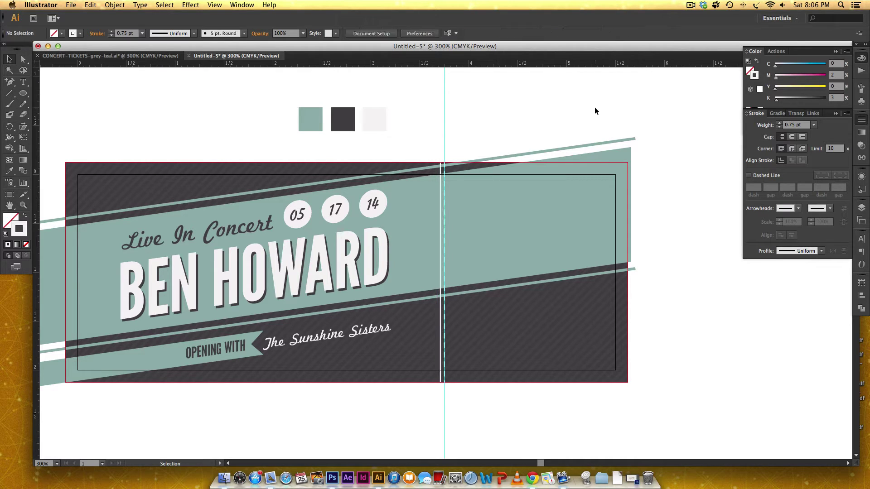
{"action": "key", "text": "a"}
{"action": "key", "text": "v"}
{"action": "key", "text": "a"}
{"action": "key", "text": "v"}
- Lock the perforation layer, move it below the text layer, and make the text layer active
{"action": "left_click", "coordinate": [861, 207]}
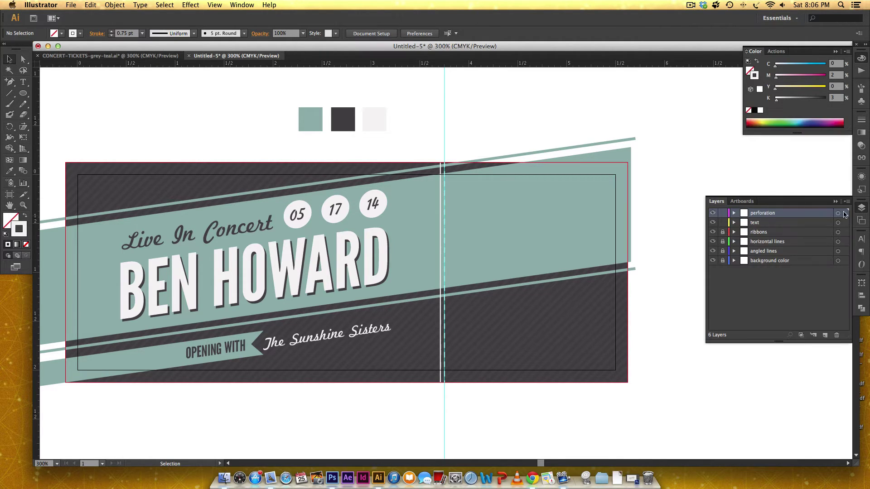
{"action": "left_click", "coordinate": [723, 213]}
{"action": "left_click_drag", "start_coordinate": [791, 218], "coordinate": [788, 228]}
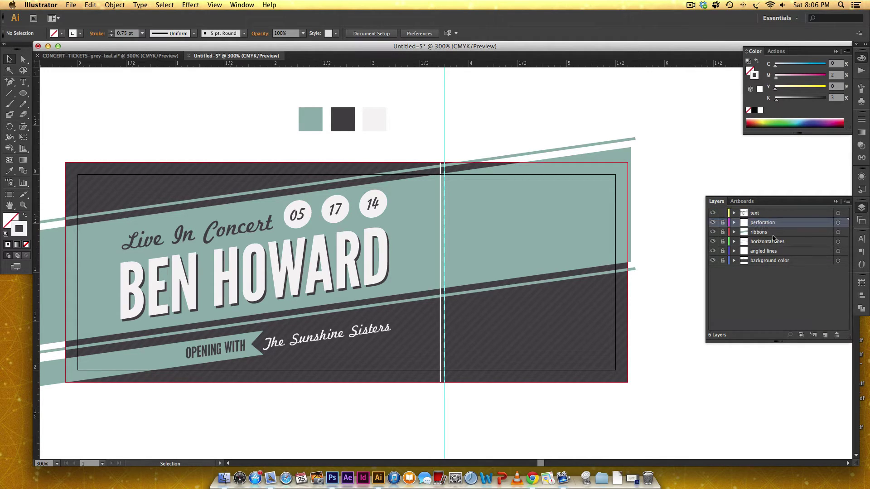
{"action": "left_click", "coordinate": [791, 213]}
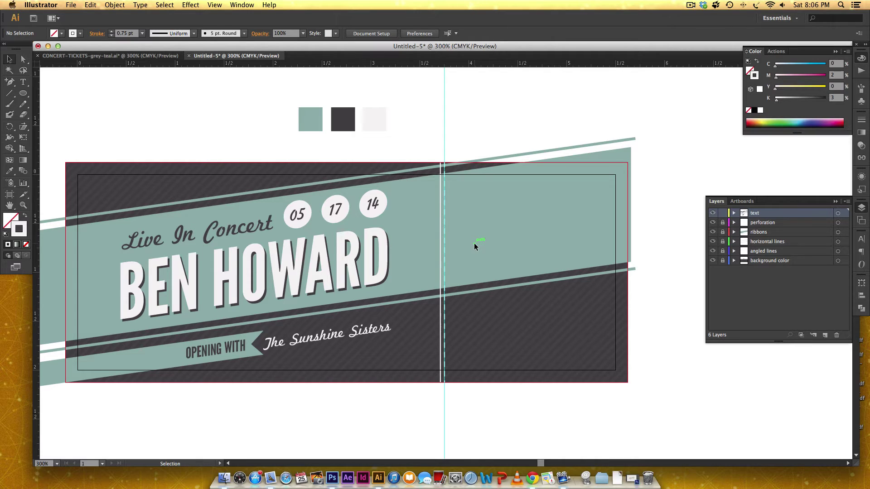
- Following the reference ticket, add a text line reading THE TRUE WIRELESS in the blank area above the ticket's stub
{"action": "left_click", "coordinate": [106, 56]}
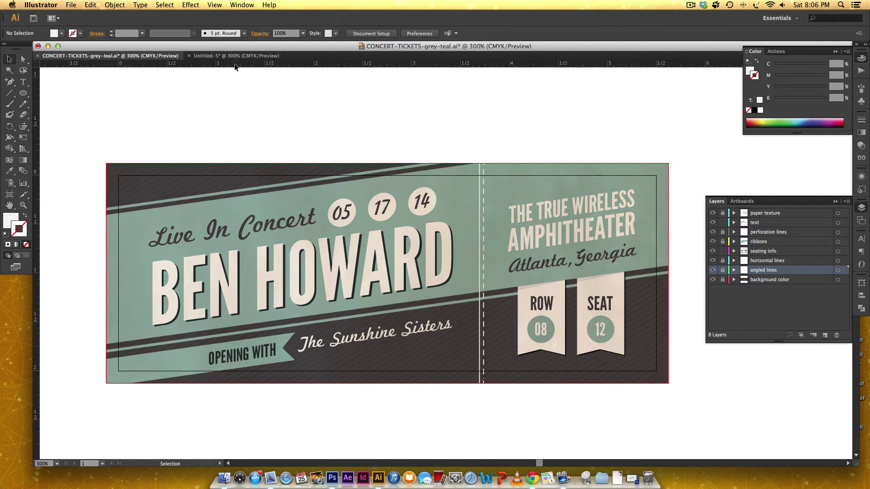
{"action": "left_click", "coordinate": [219, 55]}
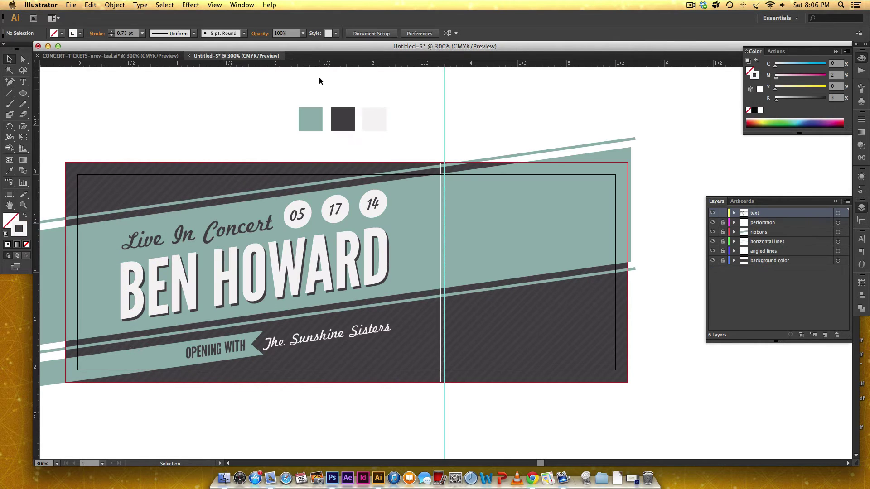
{"action": "scroll", "coordinate": [571, 160], "scroll_direction": "up", "scroll_amount": 5}
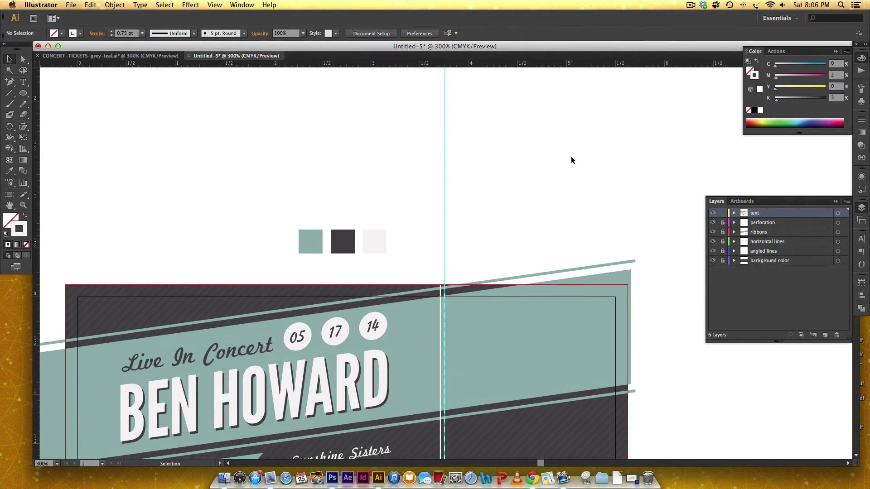
{"action": "key", "text": "t"}
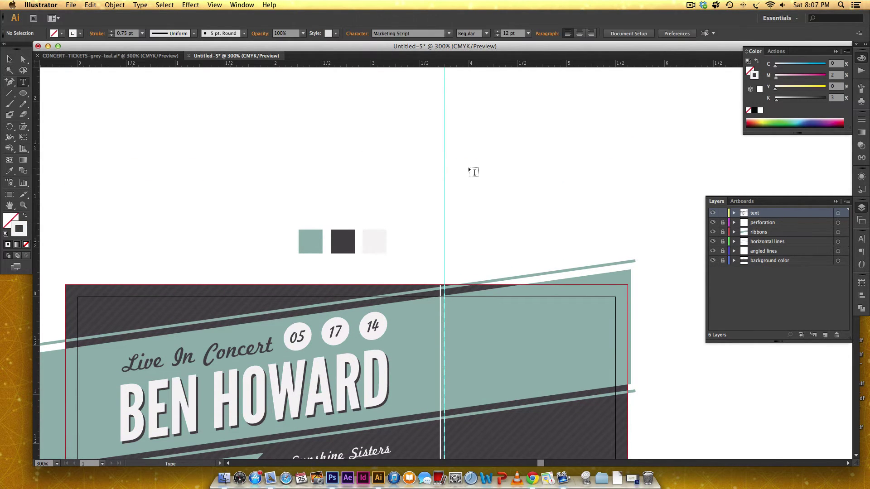
{"action": "left_click", "coordinate": [468, 168]}
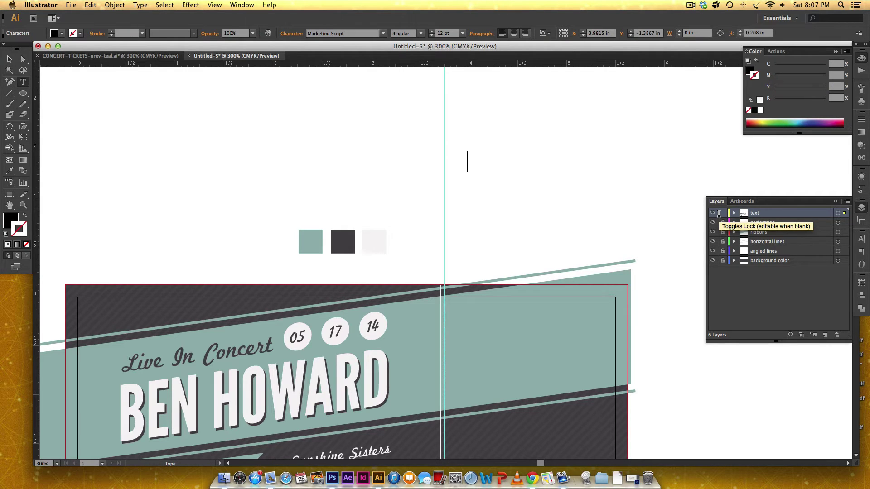
{"action": "type", "text": "THE TR"}
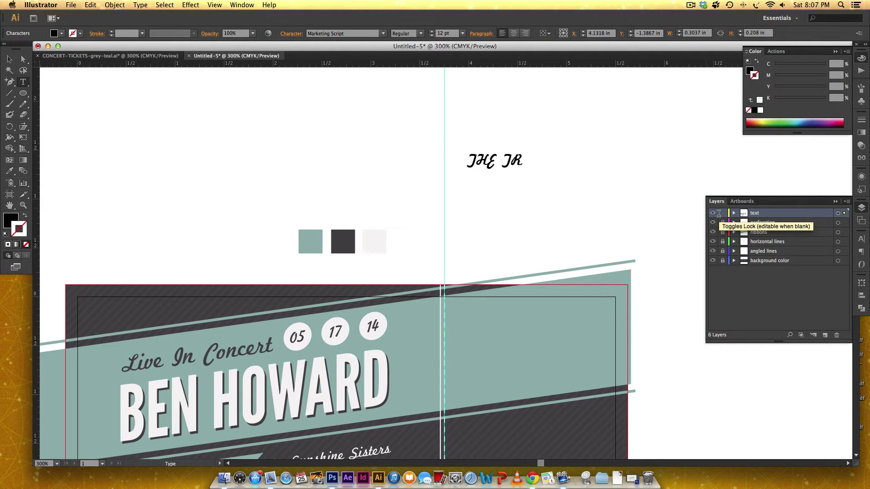
{"action": "type", "text": "UE WIRELESS"}
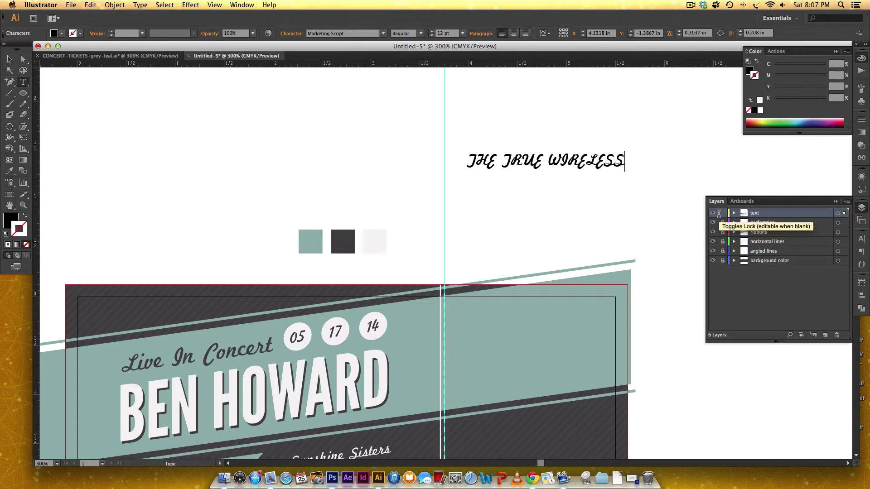
{"action": "left_click", "coordinate": [9, 59]}
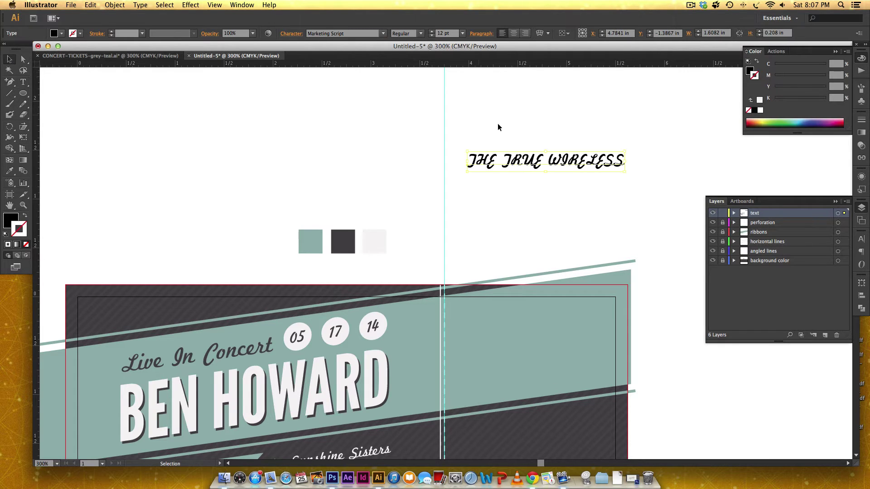
- Duplicate the THE TRUE WIRELESS line just below itself and change the copy's wording to AMPHITHEATER
{"action": "left_click_drag", "start_coordinate": [569, 170], "coordinate": [570, 198]}
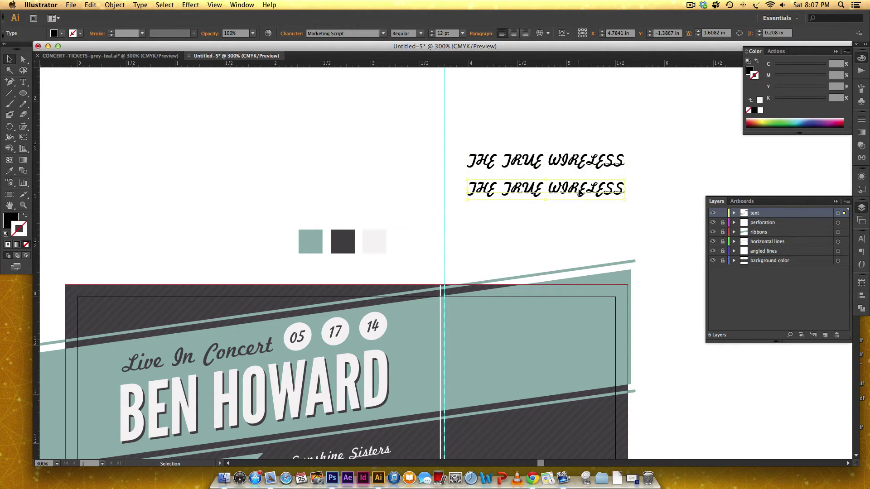
{"action": "double_click", "coordinate": [579, 189]}
{"action": "key", "text": "super+a"}
{"action": "type", "text": "AMPHI"}
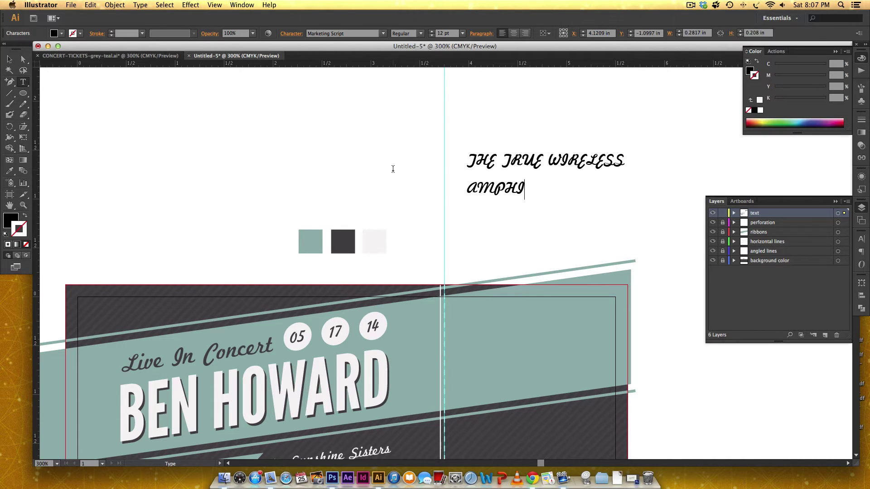
{"action": "type", "text": "THEATER"}
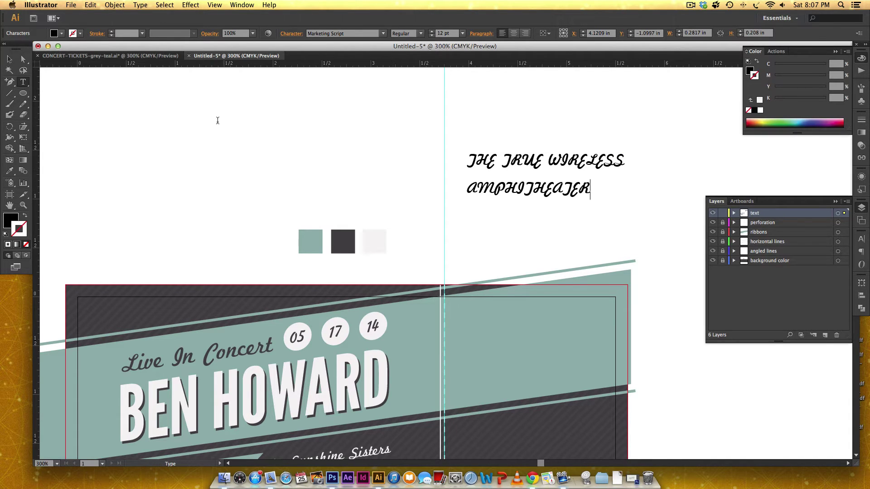
{"action": "left_click", "coordinate": [9, 59]}
- Set both venue lines above the ticket in the League Gothic font
{"action": "left_click_drag", "start_coordinate": [594, 150], "coordinate": [508, 233]}
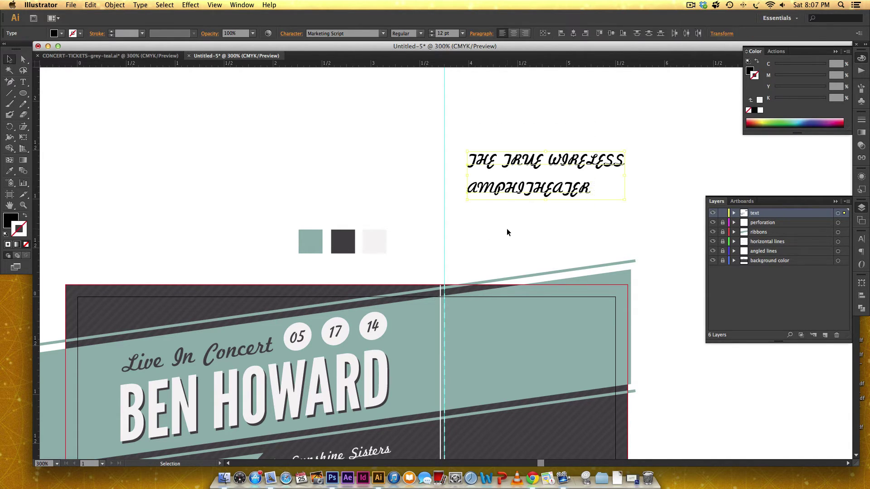
{"action": "left_click", "coordinate": [861, 238]}
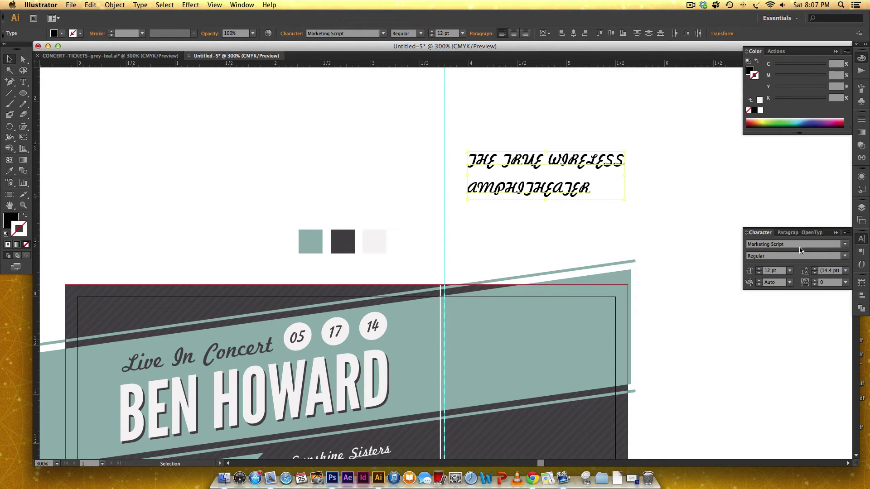
{"action": "type", "text": "League Gothic"}
{"action": "key", "text": "Return"}
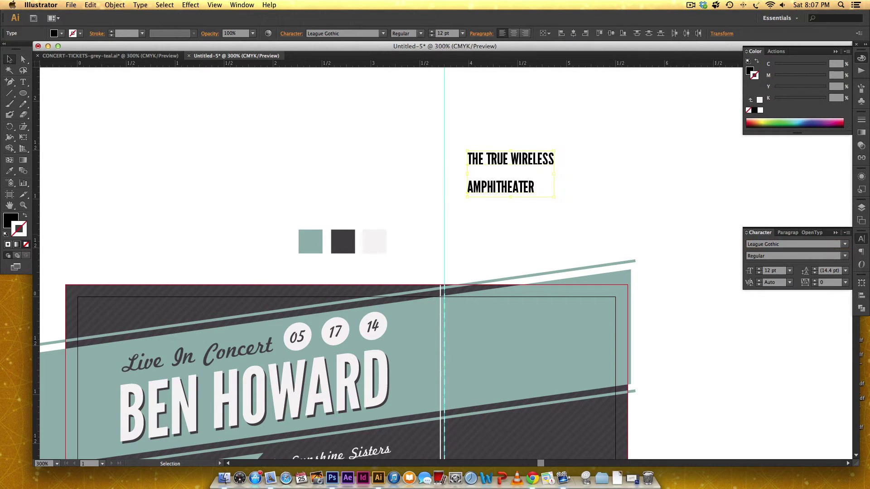
{"action": "left_click", "coordinate": [600, 165]}
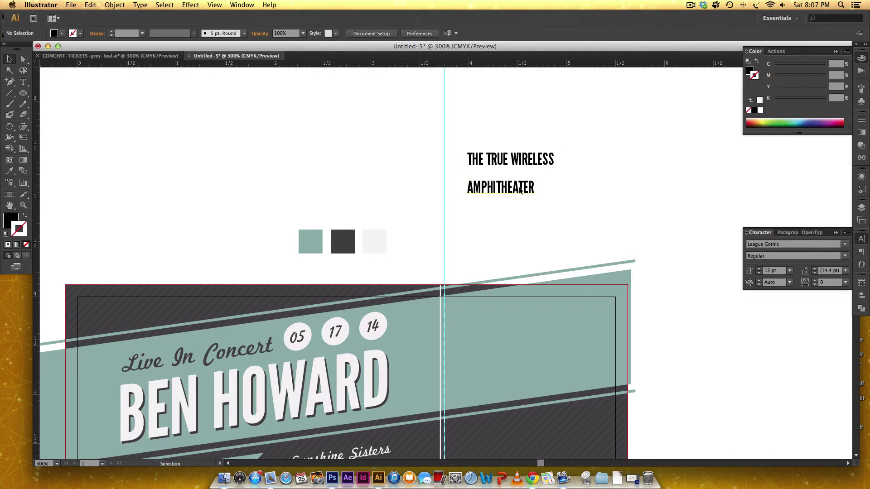
- Enlarge AMPHITHEATER to about 15.64 pt to match the width of THE TRUE WIRELESS and place it closely beneath that line
{"action": "left_click_drag", "start_coordinate": [521, 191], "coordinate": [539, 198]}
{"action": "left_click", "coordinate": [626, 210]}
{"action": "left_click", "coordinate": [531, 198]}
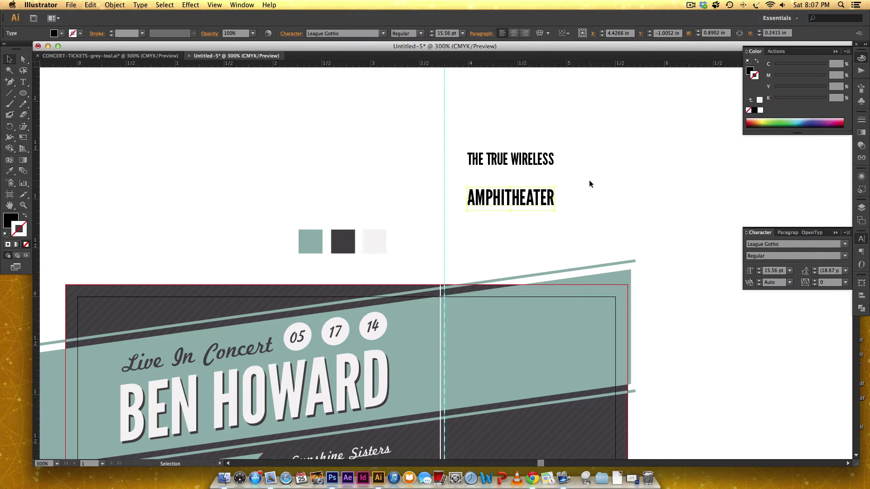
{"action": "left_click_drag", "start_coordinate": [508, 203], "coordinate": [558, 175]}
{"action": "left_click", "coordinate": [564, 156]}
{"action": "left_click", "coordinate": [596, 177]}
{"action": "left_click", "coordinate": [520, 181]}
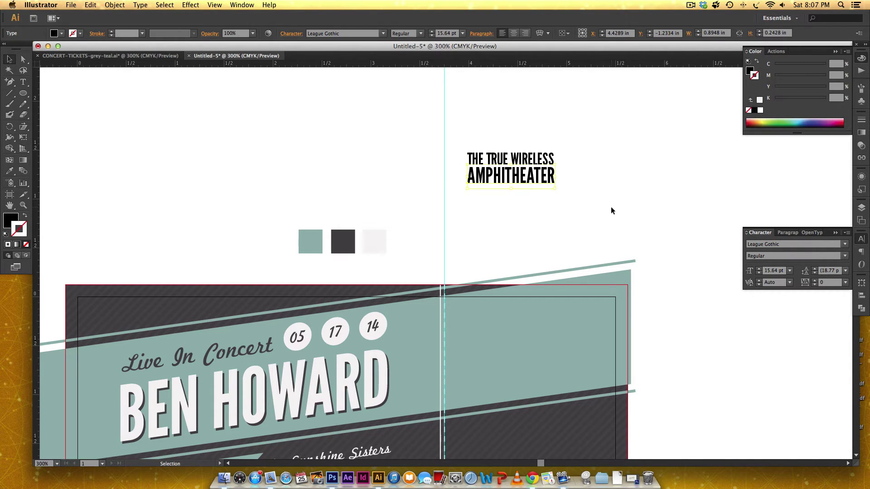
{"action": "key", "text": "Down"}
{"action": "key", "text": "Down"}
{"action": "left_click", "coordinate": [610, 210]}
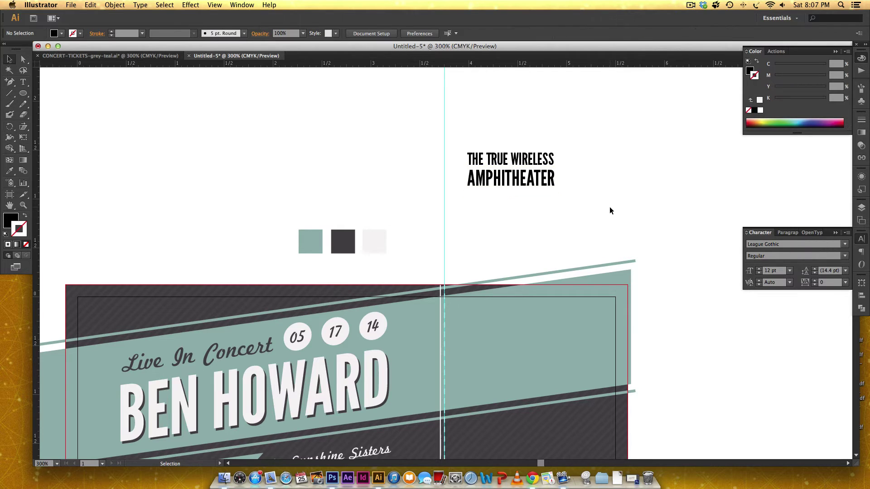
- Copy the THE TRUE WIRELESS line to below AMPHITHEATER and change the copy's wording to ATLANTA, GEORGIA
{"action": "left_click", "coordinate": [546, 158]}
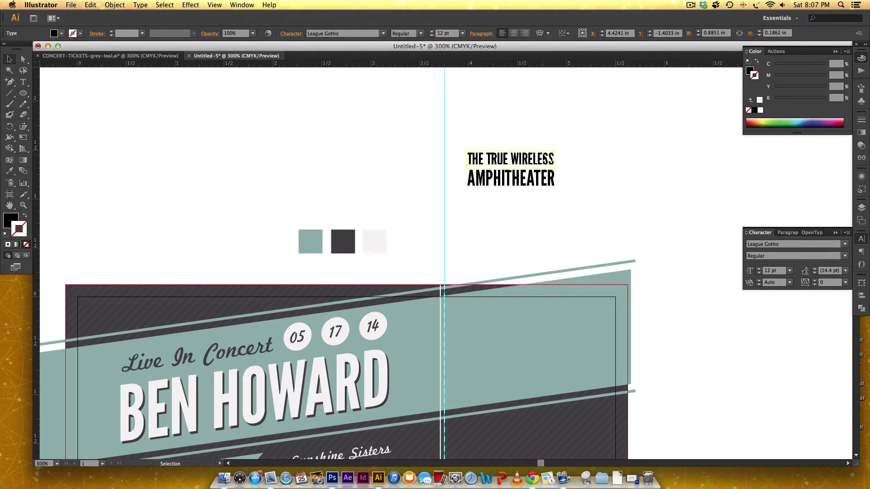
{"action": "left_click_drag", "start_coordinate": [546, 158], "coordinate": [539, 199]}
{"action": "double_click", "coordinate": [528, 200]}
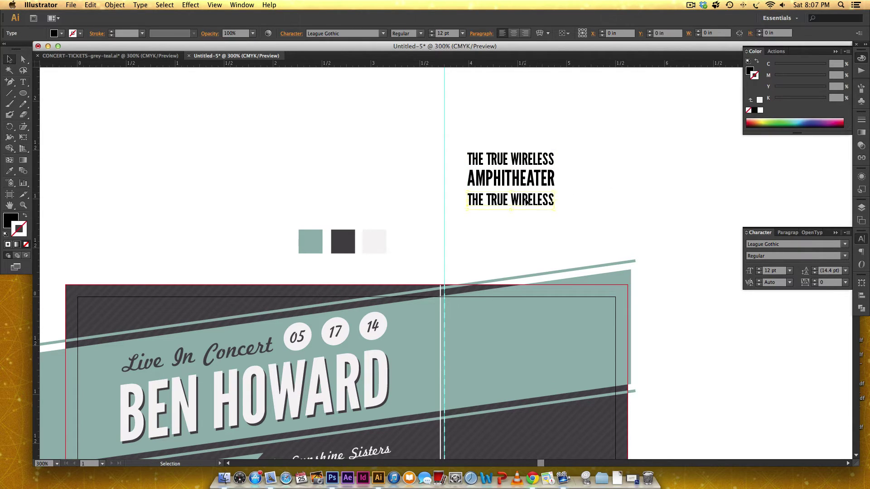
{"action": "key", "text": "super+a"}
{"action": "type", "text": "ATLANT"}
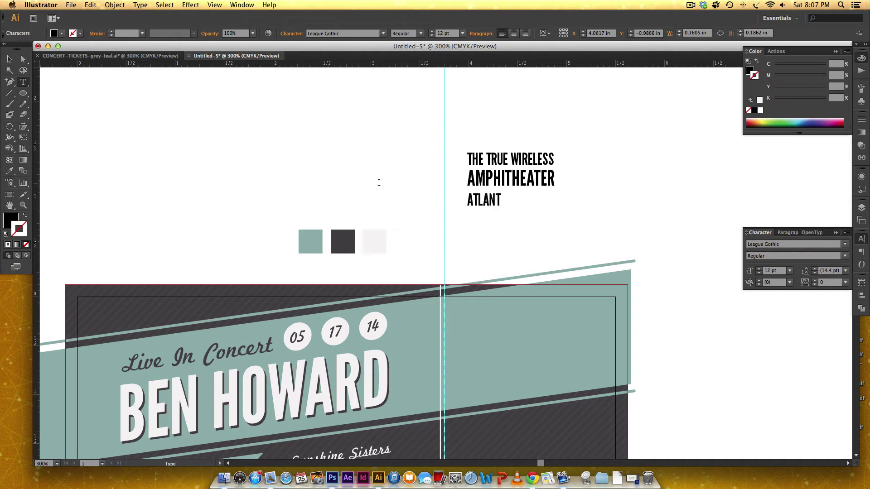
{"action": "type", "text": "A, GEORGIA"}
{"action": "key", "text": "Escape"}
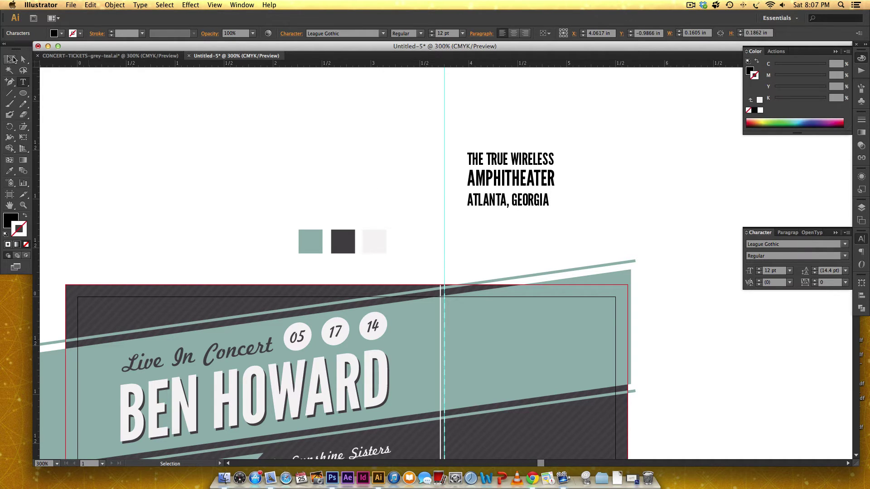
- Set the ATLANTA, GEORGIA line in the Marketing Script font and convert it to title case
{"action": "left_click", "coordinate": [510, 220]}
{"action": "left_click", "coordinate": [513, 204]}
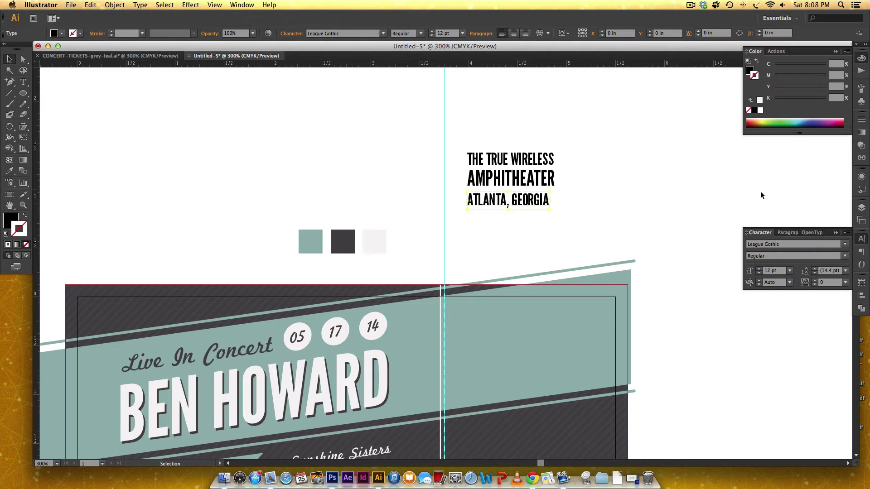
{"action": "left_click", "coordinate": [787, 244]}
{"action": "type", "text": "Marketing Script"}
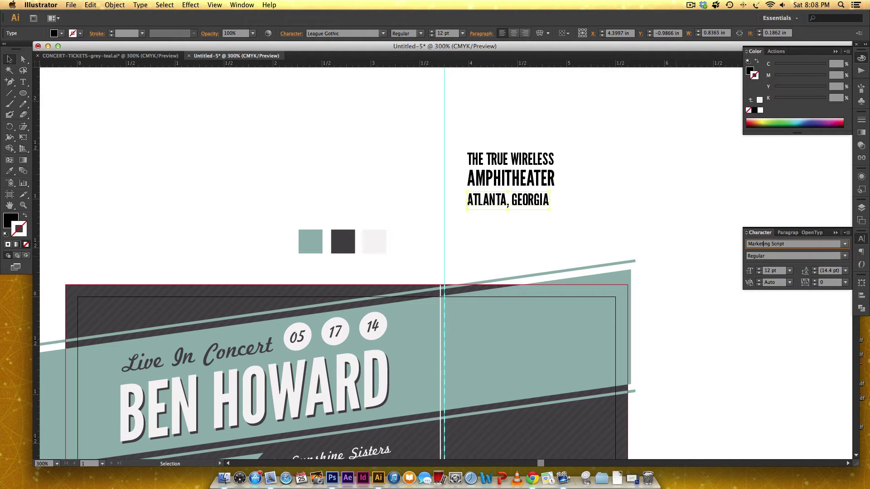
{"action": "key", "text": "Return"}
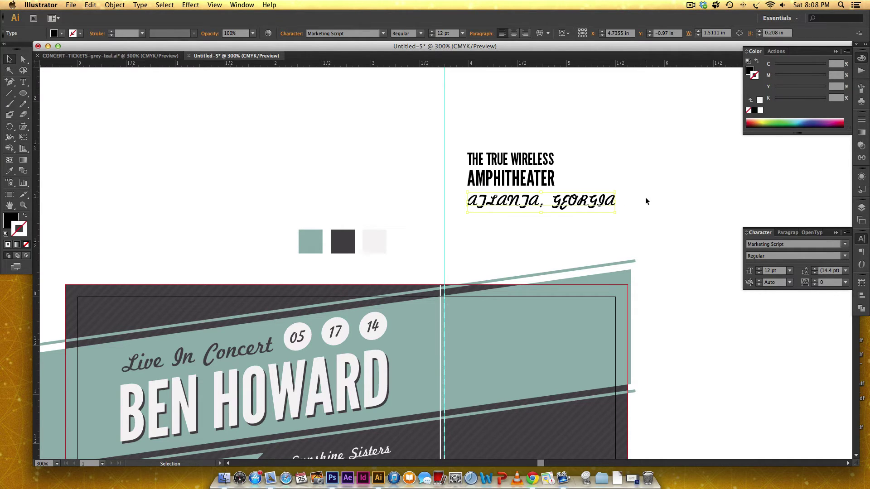
{"action": "left_click", "coordinate": [140, 4]}
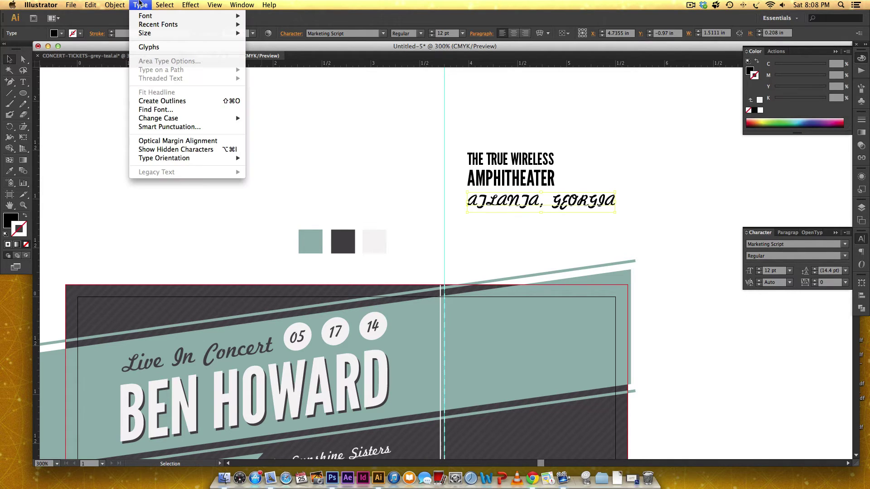
{"action": "mouse_move", "coordinate": [181, 119]}
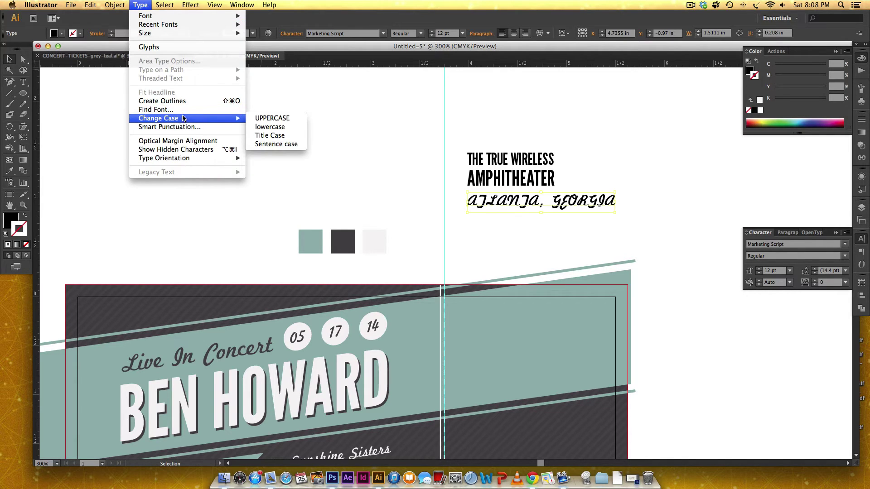
{"action": "left_click", "coordinate": [282, 136]}
{"action": "left_click", "coordinate": [612, 107]}
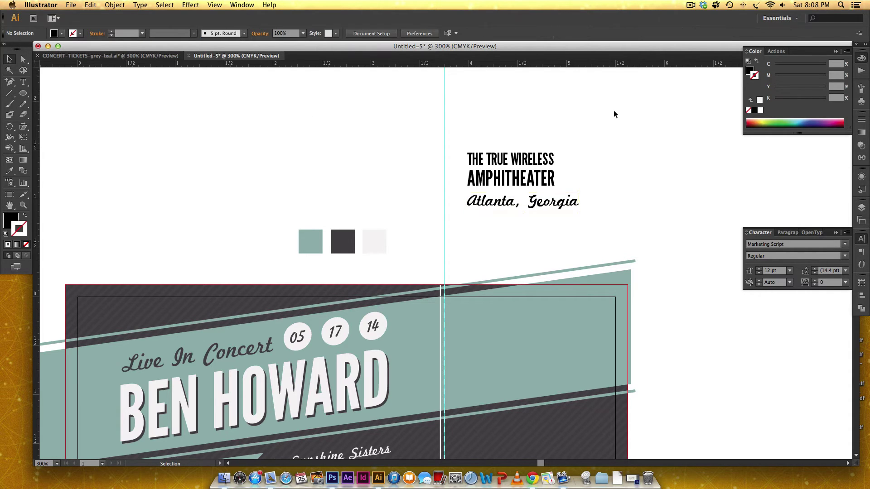
- Scale the Atlanta, Georgia line down to about 9.42 pt to match the venue text's width and move it up beneath AMPHITHEATER
{"action": "left_click", "coordinate": [553, 202]}
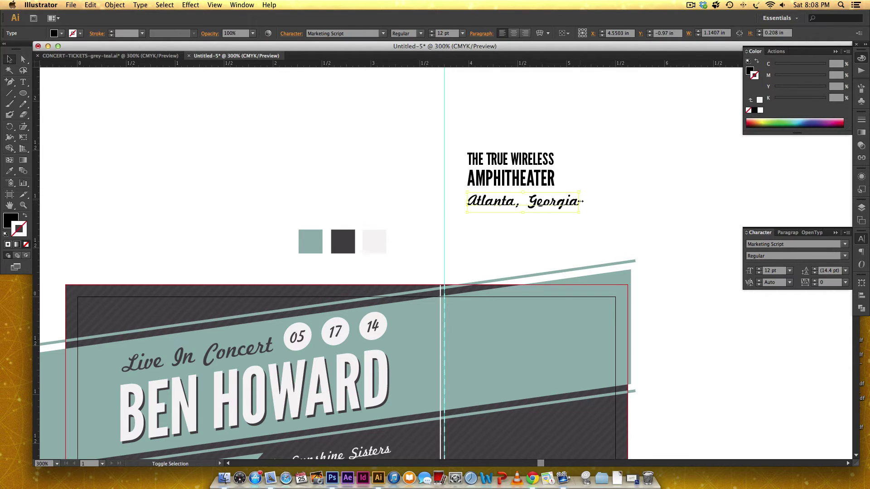
{"action": "left_click_drag", "start_coordinate": [580, 202], "coordinate": [555, 203]}
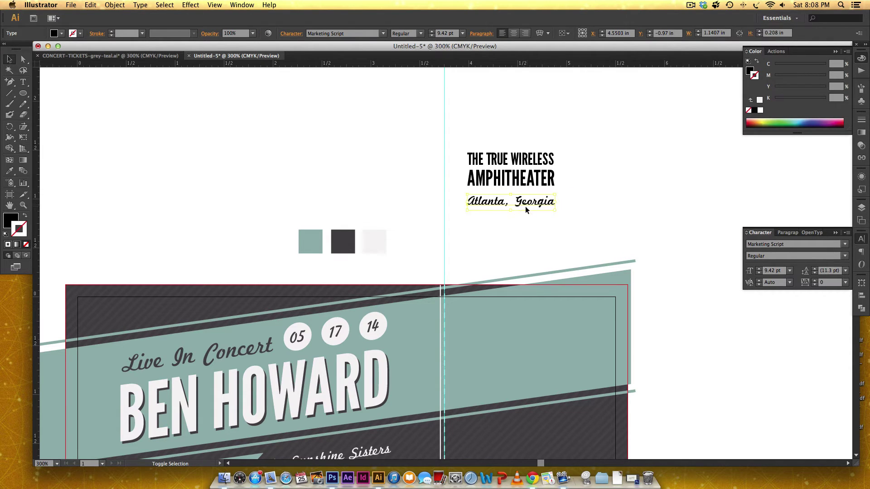
{"action": "left_click", "coordinate": [604, 189]}
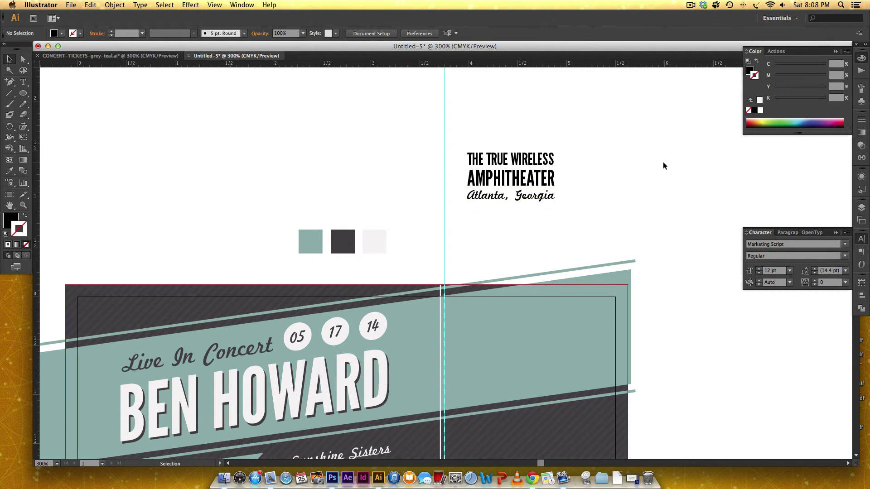
- Fill the THE TRUE WIRELESS and AMPHITHEATER lines with the off-white swatch colour
{"action": "scroll", "coordinate": [648, 165], "scroll_direction": "down", "scroll_amount": 1}
{"action": "left_click_drag", "start_coordinate": [532, 170], "coordinate": [484, 178]}
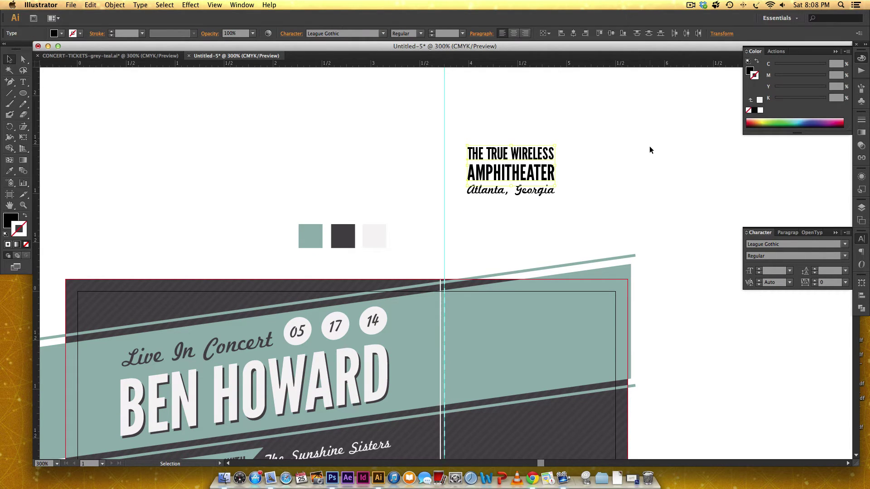
{"action": "key", "text": "i"}
{"action": "left_click", "coordinate": [380, 235]}
{"action": "key", "text": "v"}
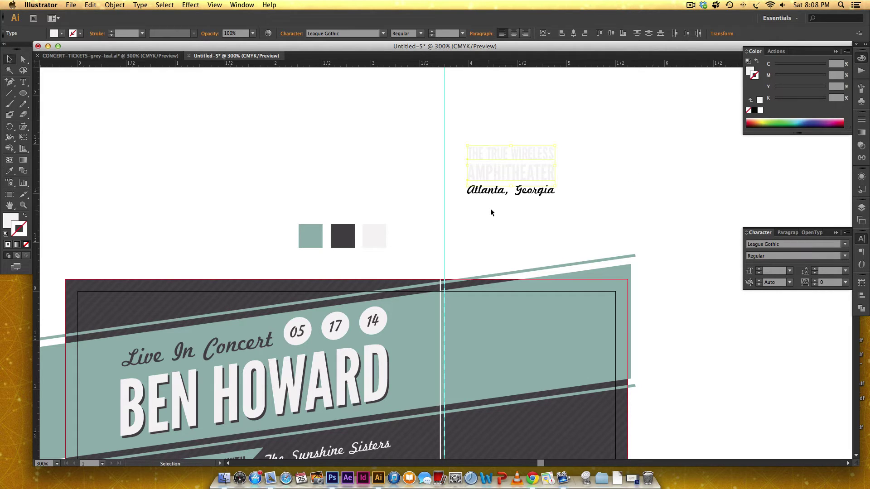
- Fill the Atlanta, Georgia line with the dark grey swatch colour
{"action": "left_click", "coordinate": [506, 191]}
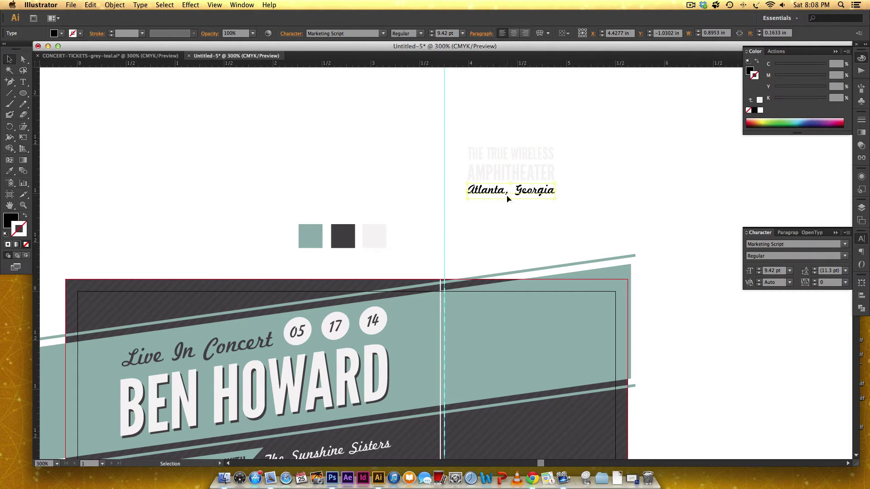
{"action": "key", "text": "i"}
{"action": "left_click", "coordinate": [343, 236]}
{"action": "key", "text": "v"}
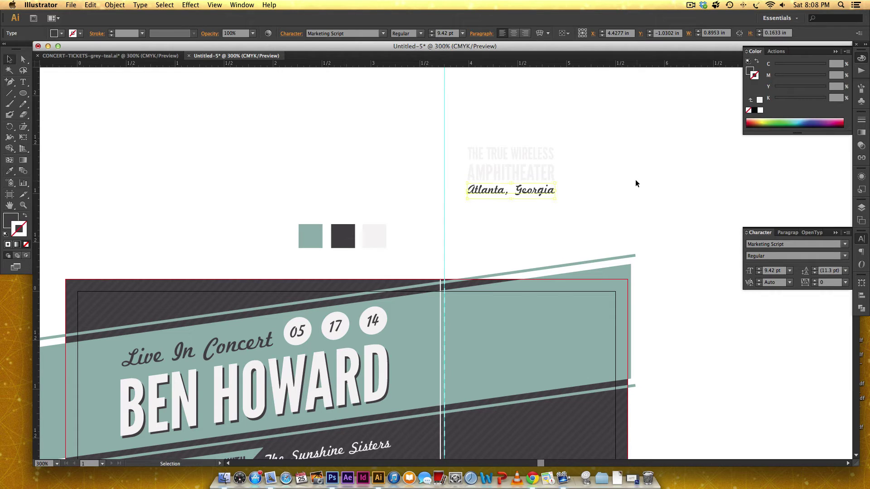
- Place the three-line venue block enlarged on the stub's teal band and shear it -8° along the vertical axis
{"action": "left_click_drag", "start_coordinate": [589, 129], "coordinate": [558, 343]}
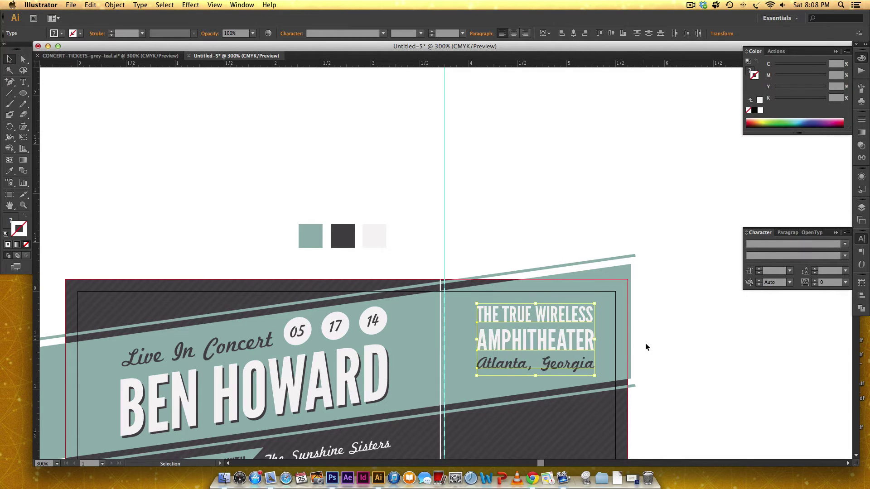
{"action": "scroll", "coordinate": [637, 258], "scroll_direction": "down", "scroll_amount": 5}
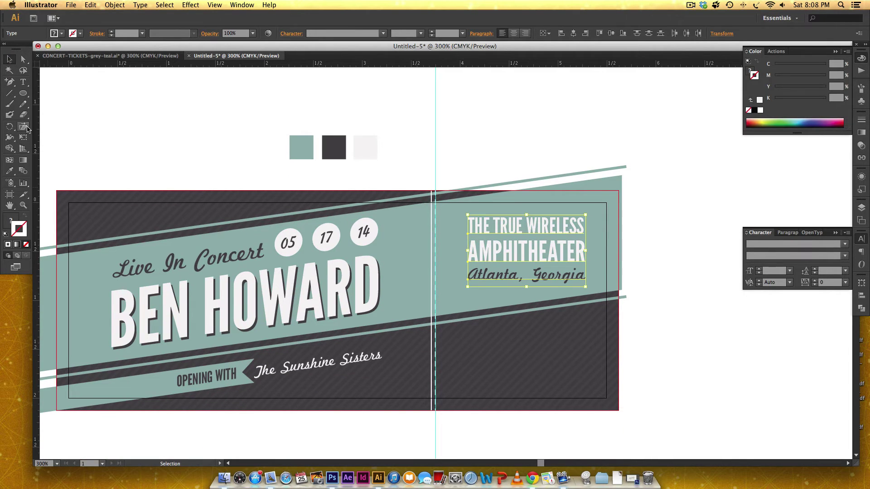
{"action": "double_click", "coordinate": [24, 126]}
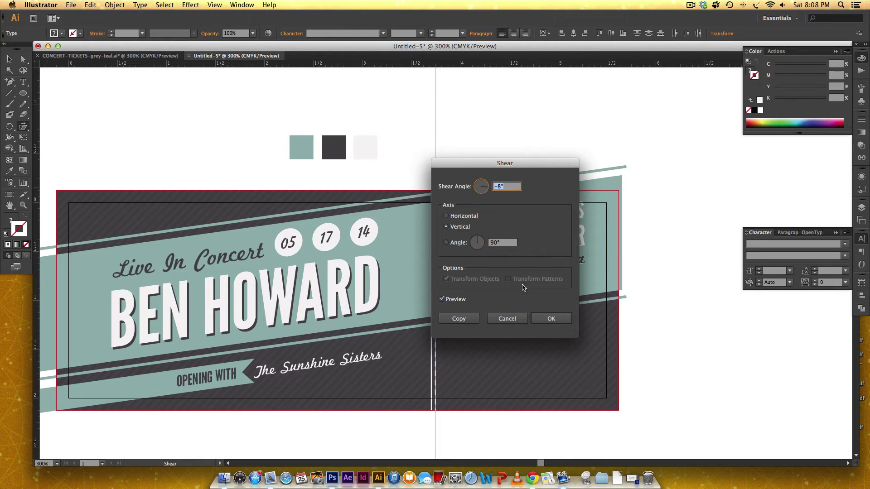
{"action": "left_click", "coordinate": [550, 319]}
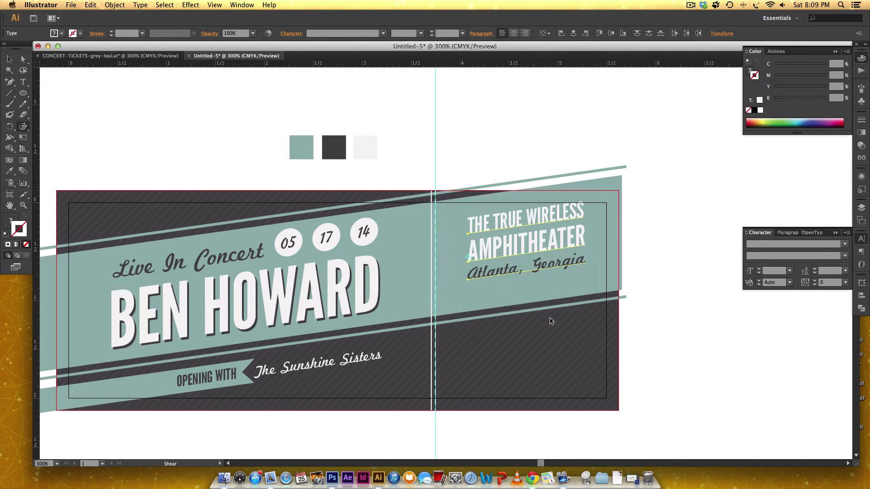
- Shift the sheared venue block slightly down and to the left so it sits centred within the stub's teal band
{"action": "key", "text": "v"}
{"action": "left_click_drag", "start_coordinate": [544, 245], "coordinate": [538, 254]}
{"action": "key", "text": "Down"}
{"action": "key", "text": "Down"}
{"action": "key", "text": "Down"}
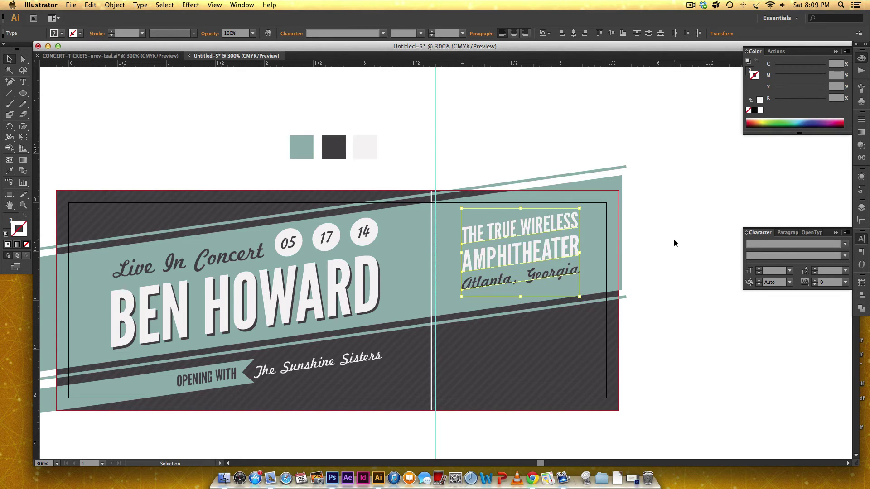
{"action": "left_click", "coordinate": [673, 239]}
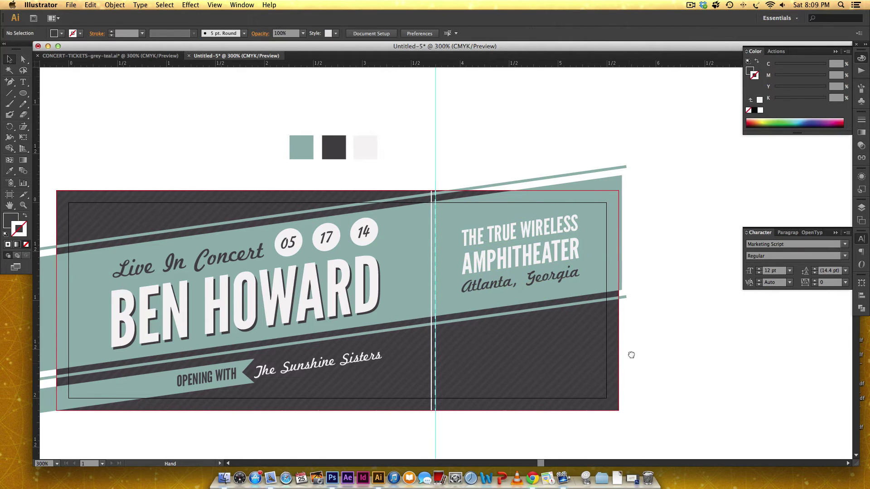
- Check the ROW and SEAT ribbons in the CONCERT-TICKETS-grey-teal reference and add a layer named row + seat to the new ticket
{"action": "left_click_drag", "start_coordinate": [629, 355], "coordinate": [645, 283]}
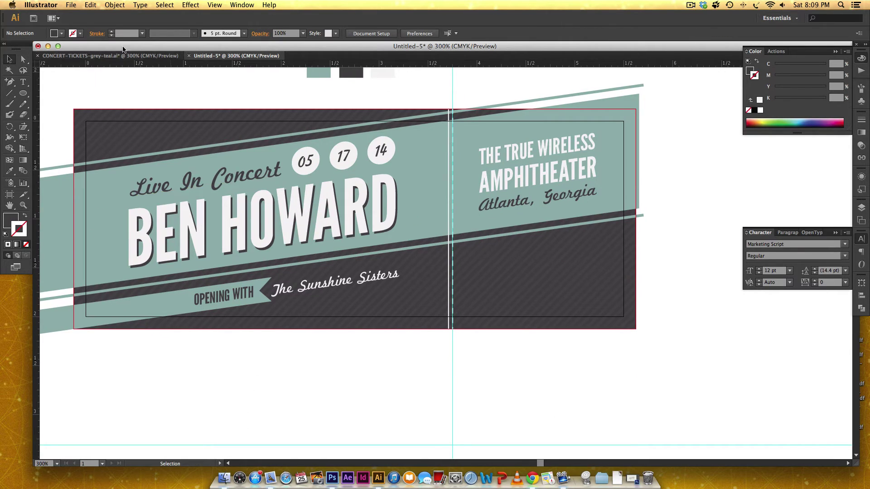
{"action": "left_click", "coordinate": [111, 55]}
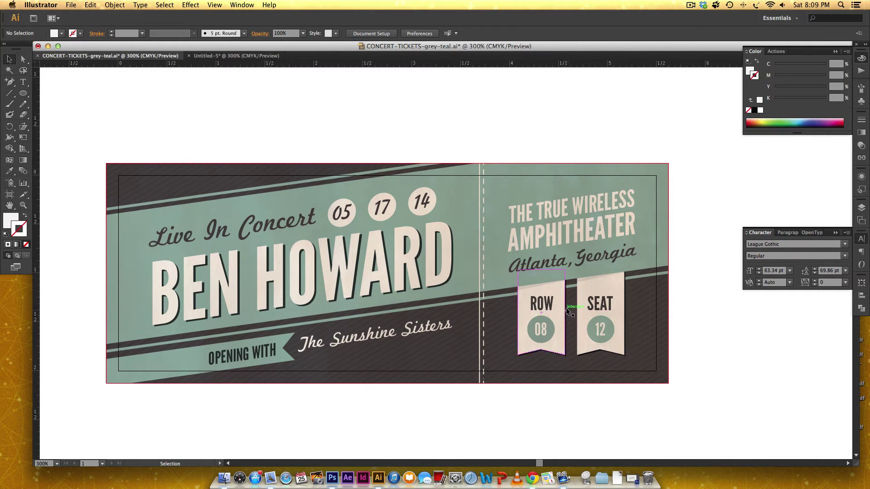
{"action": "scroll", "coordinate": [503, 135], "scroll_direction": "up", "scroll_amount": 1}
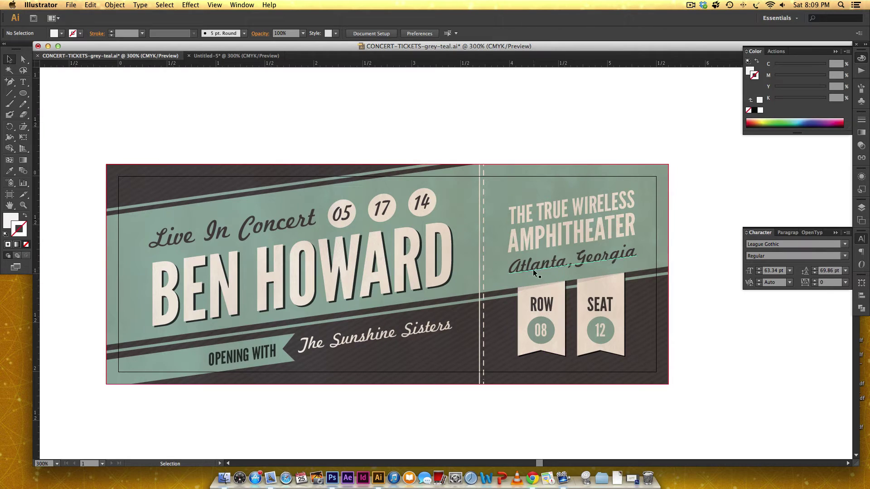
{"action": "left_click", "coordinate": [227, 56]}
{"action": "scroll", "coordinate": [646, 308], "scroll_direction": "right", "scroll_amount": 5}
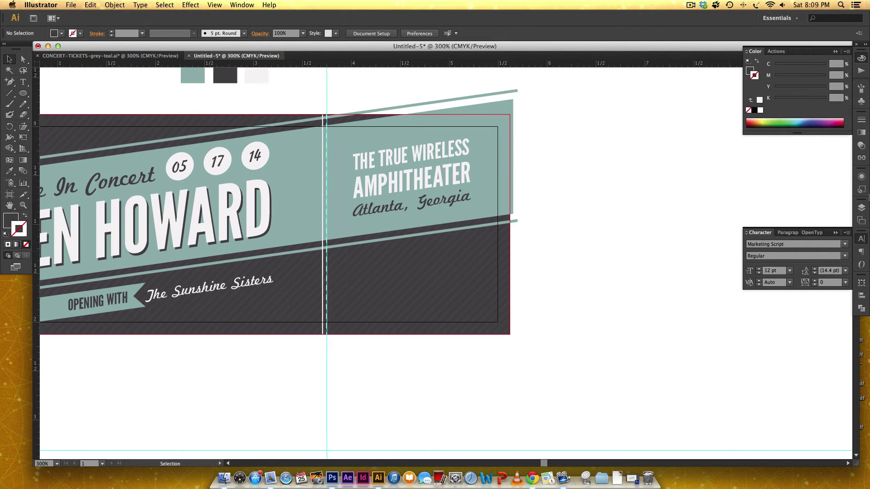
{"action": "left_click", "coordinate": [861, 207]}
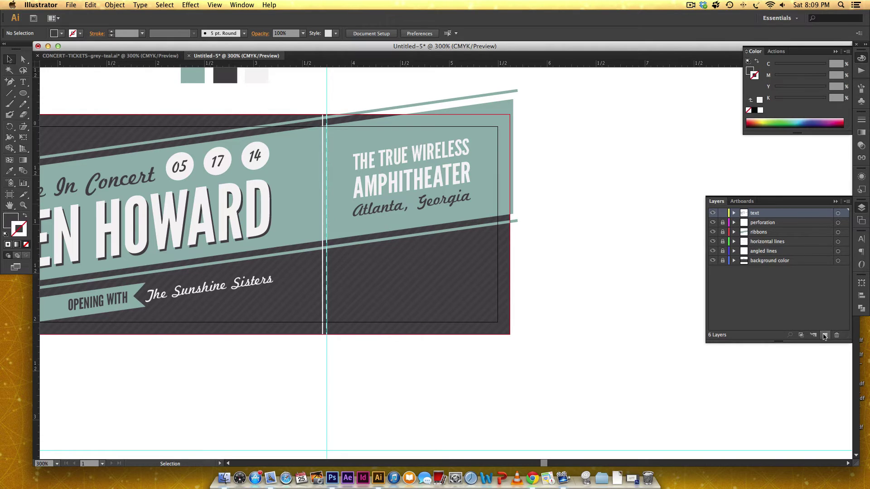
{"action": "left_click", "coordinate": [824, 336]}
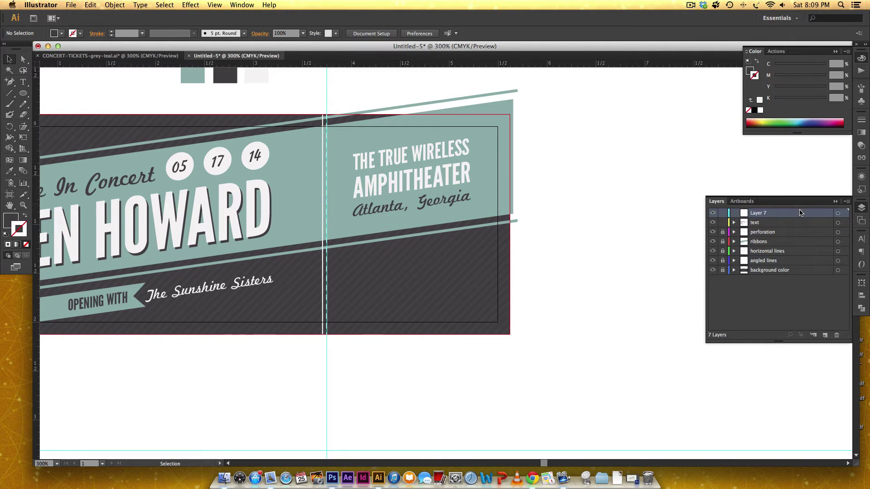
{"action": "double_click", "coordinate": [763, 213]}
{"action": "type", "text": "row + seat"}
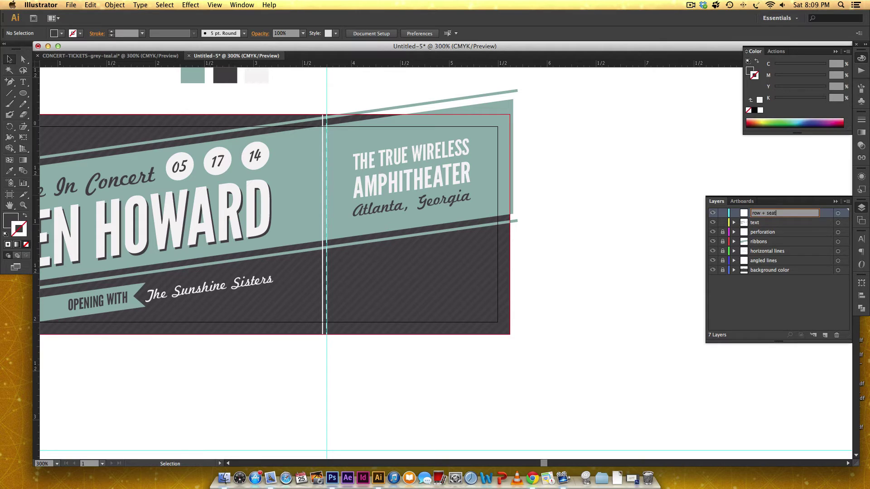
{"action": "key", "text": "Return"}
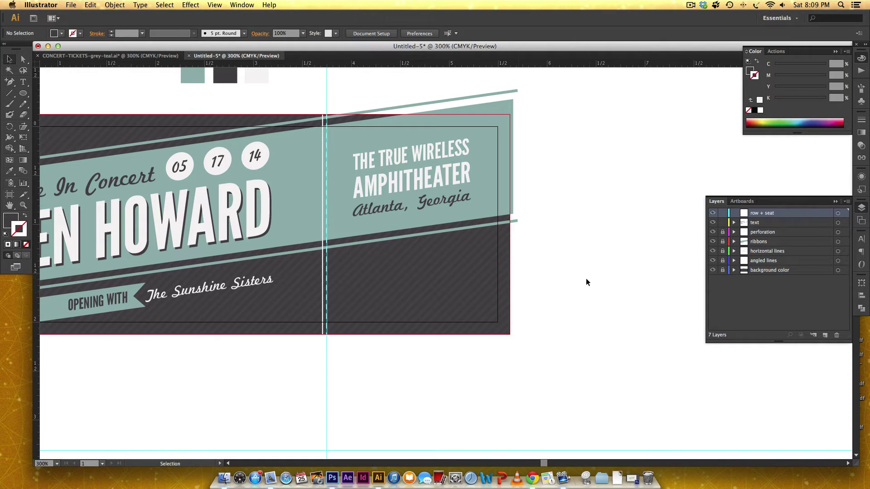
- Draw an upright rectangle about 0.48 × 1.0 in beneath Atlanta, Georgia and fill it with the off-white swatch colour
{"action": "key", "text": "m"}
{"action": "left_click_drag", "start_coordinate": [355, 214], "coordinate": [403, 304]}
{"action": "left_click_drag", "start_coordinate": [410, 308], "coordinate": [401, 311]}
{"action": "key", "text": "v"}
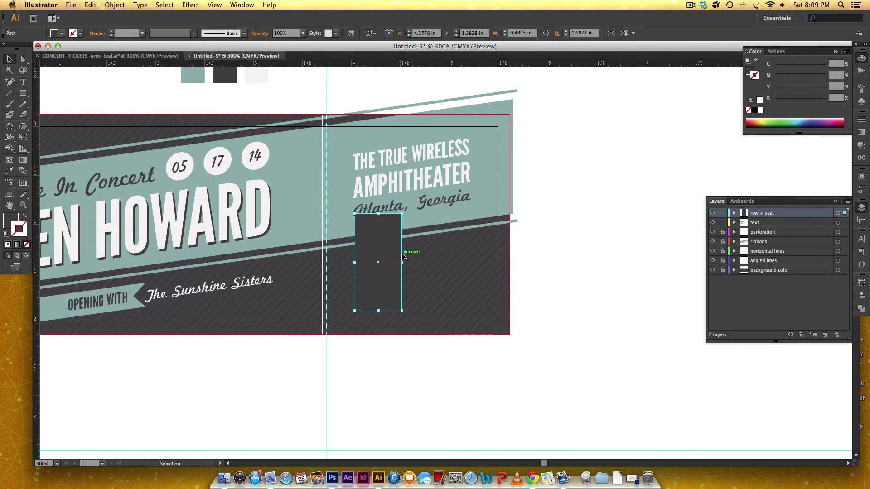
{"action": "scroll", "coordinate": [398, 251], "scroll_direction": "up", "scroll_amount": 3}
{"action": "key", "text": "i"}
{"action": "left_click", "coordinate": [266, 131]}
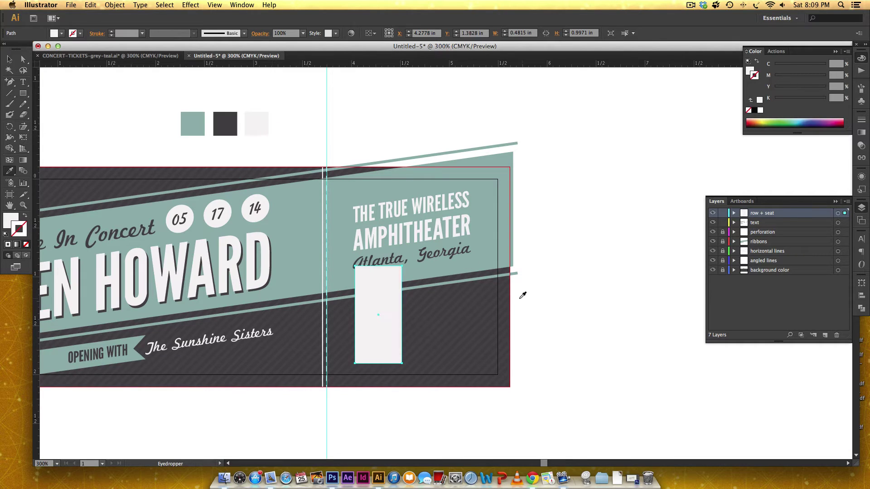
- Move the off-white rectangle off the ticket onto the blank canvas to its right
{"action": "key", "text": "v"}
{"action": "left_click_drag", "start_coordinate": [382, 319], "coordinate": [389, 316]}
{"action": "left_click", "coordinate": [539, 367]}
{"action": "scroll", "coordinate": [539, 367], "scroll_direction": "right", "scroll_amount": 3}
{"action": "scroll", "coordinate": [540, 367], "scroll_direction": "down", "scroll_amount": 2}
{"action": "left_click_drag", "start_coordinate": [342, 286], "coordinate": [545, 308]}
{"action": "left_click", "coordinate": [652, 359]}
{"action": "left_click", "coordinate": [553, 322]}
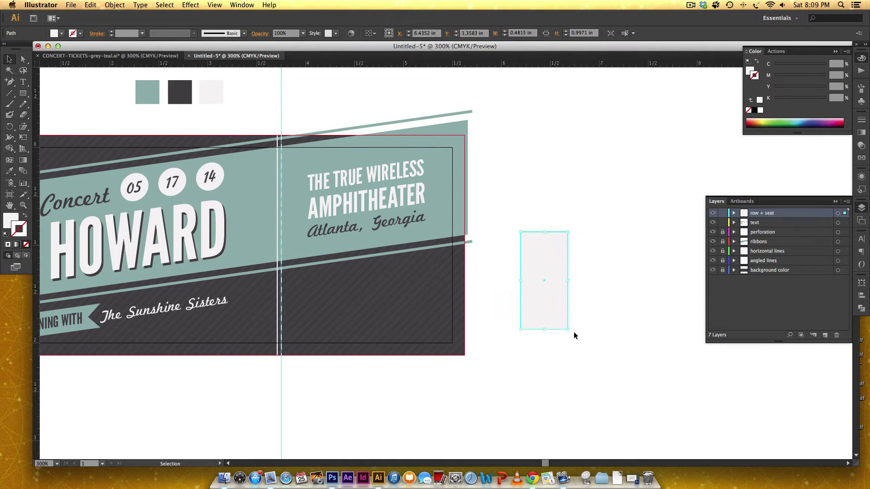
- Add an anchor point at the middle of the rectangle's bottom edge and raise it about 0.1 in to form a ribbon notch
{"action": "key", "text": "super+equal"}
{"action": "key", "text": "super+equal"}
{"action": "key", "text": "super+equal"}
{"action": "left_click_drag", "start_coordinate": [574, 331], "coordinate": [310, 209]}
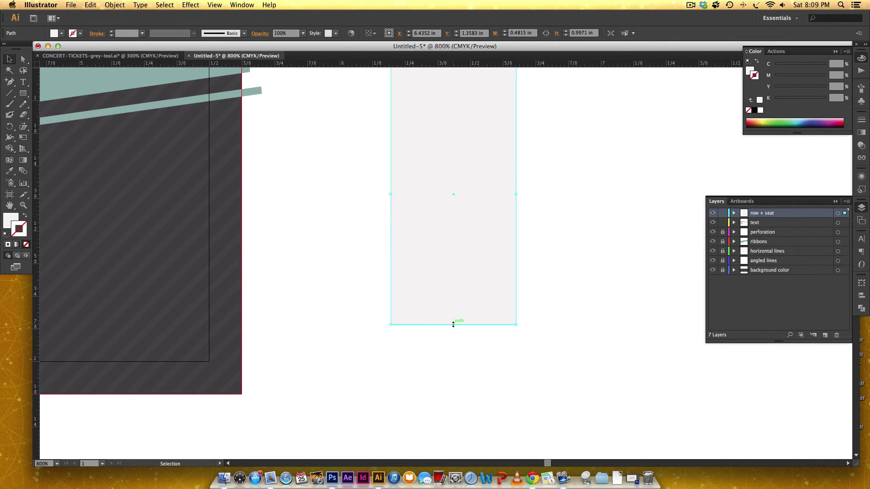
{"action": "key", "text": "p"}
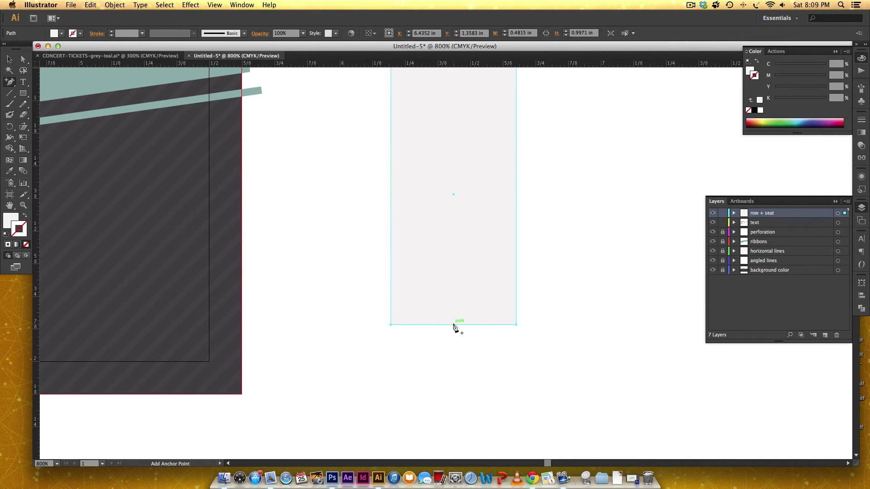
{"action": "left_click", "coordinate": [453, 324]}
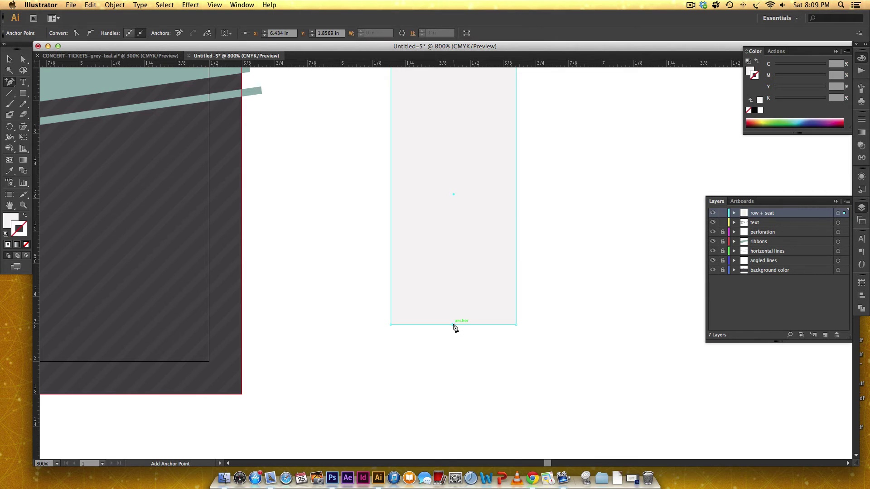
{"action": "key", "text": "Up"}
{"action": "key", "text": "Up"}
{"action": "key", "text": "Up"}
{"action": "key", "text": "Up"}
{"action": "key", "text": "Up"}
{"action": "key", "text": "Up"}
{"action": "key", "text": "Up"}
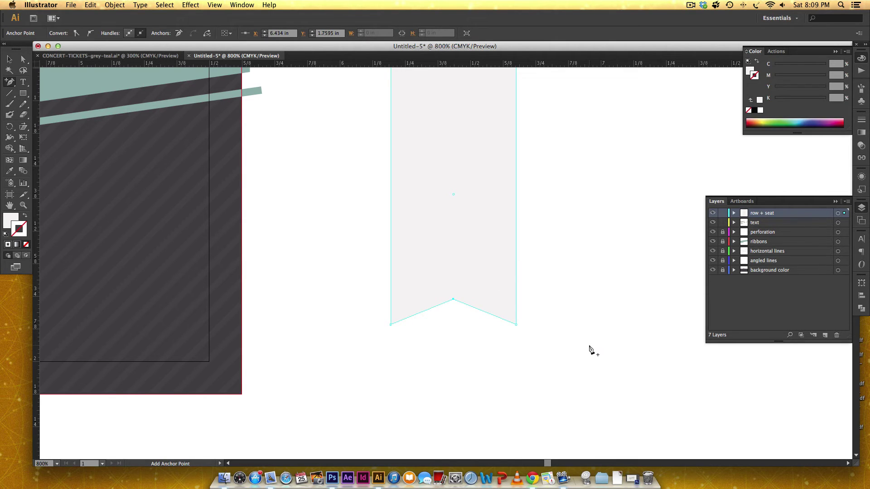
{"action": "key", "text": "v"}
{"action": "left_click", "coordinate": [564, 326]}
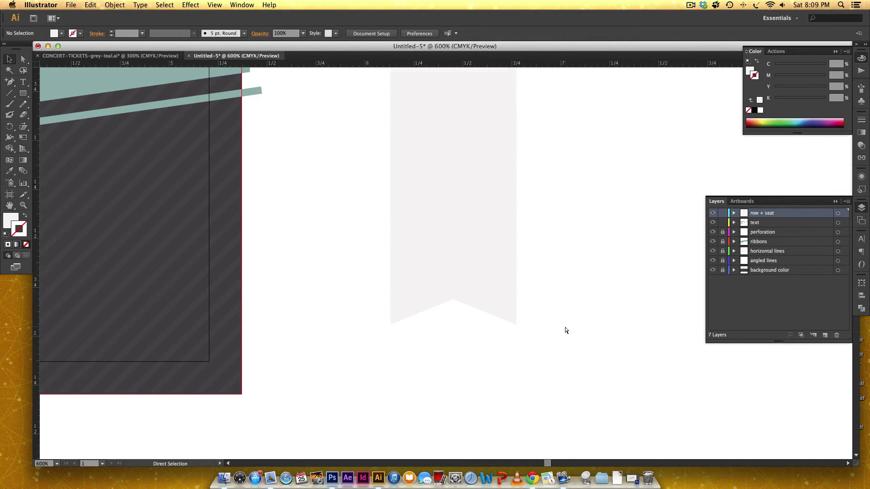
- Move the notched ribbon back onto the stub beneath the word Atlanta
{"action": "key", "text": "super+minus"}
{"action": "left_click_drag", "start_coordinate": [547, 336], "coordinate": [634, 341]}
{"action": "left_click_drag", "start_coordinate": [569, 231], "coordinate": [159, 206]}
{"action": "left_click_drag", "start_coordinate": [299, 248], "coordinate": [524, 279]}
{"action": "left_click_drag", "start_coordinate": [388, 242], "coordinate": [380, 260]}
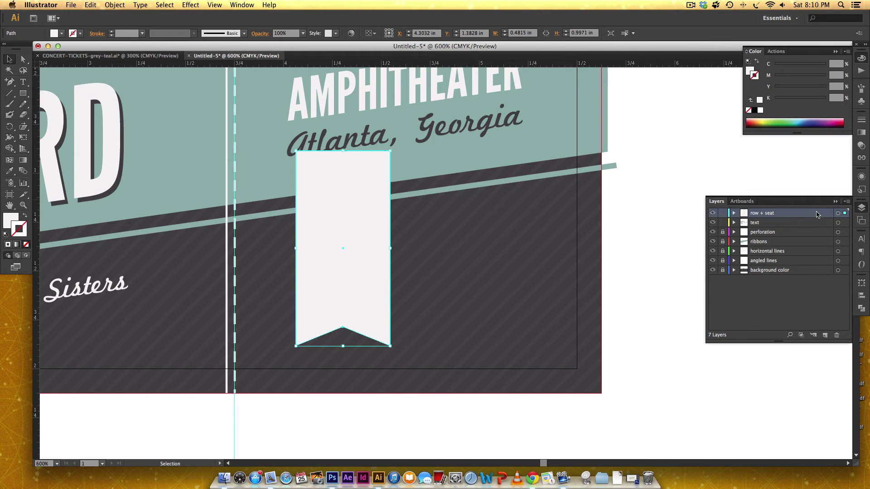
- Place the row + seat layer directly below the ribbons layer and shift the notched ribbon slightly right and up
{"action": "left_click_drag", "start_coordinate": [798, 215], "coordinate": [772, 247]}
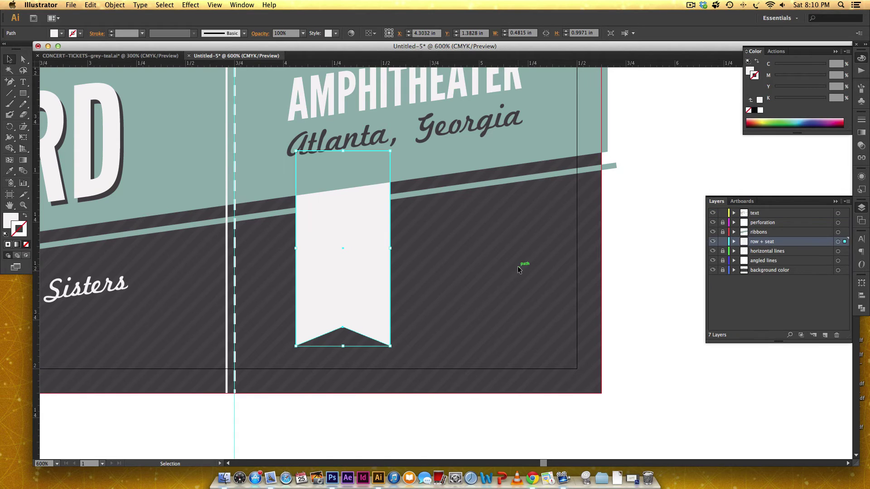
{"action": "left_click", "coordinate": [675, 123]}
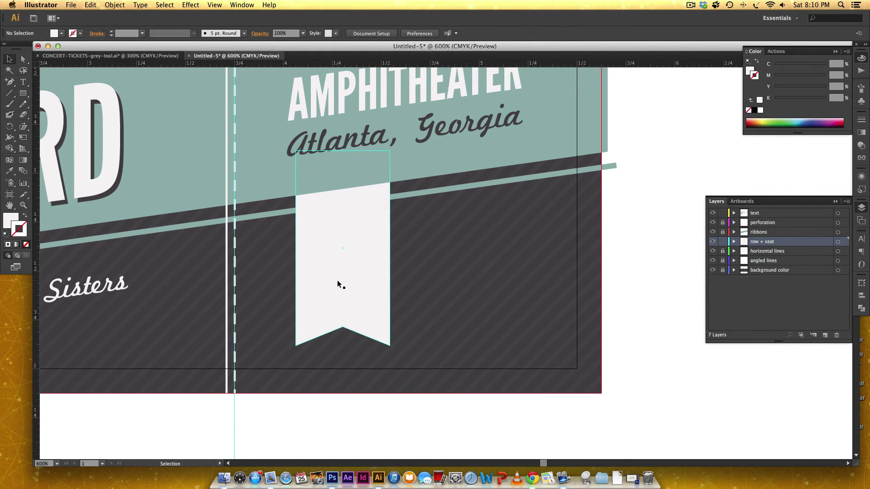
{"action": "left_click_drag", "start_coordinate": [340, 285], "coordinate": [310, 281]}
{"action": "left_click", "coordinate": [631, 296]}
{"action": "left_click", "coordinate": [589, 310]}
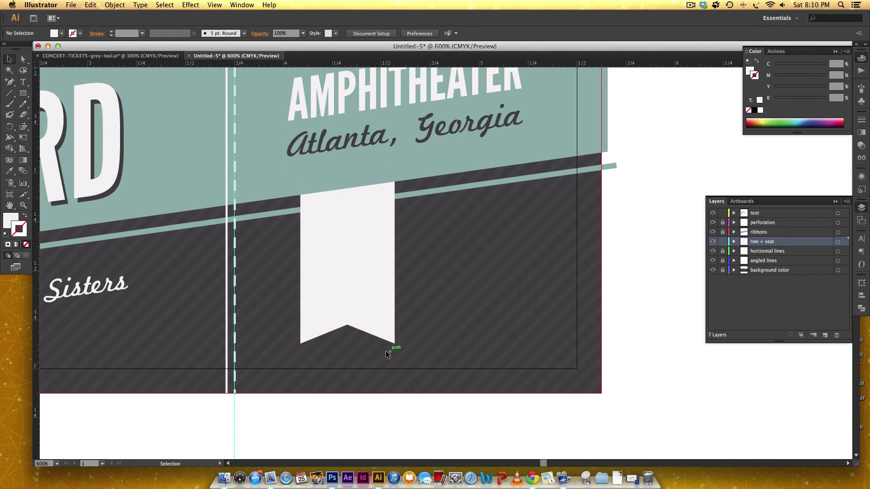
- Duplicate the notched ribbon in place, offset the copy about 0.014 in right and down, and fill it with the dark grey swatch colour
{"action": "left_click", "coordinate": [371, 276]}
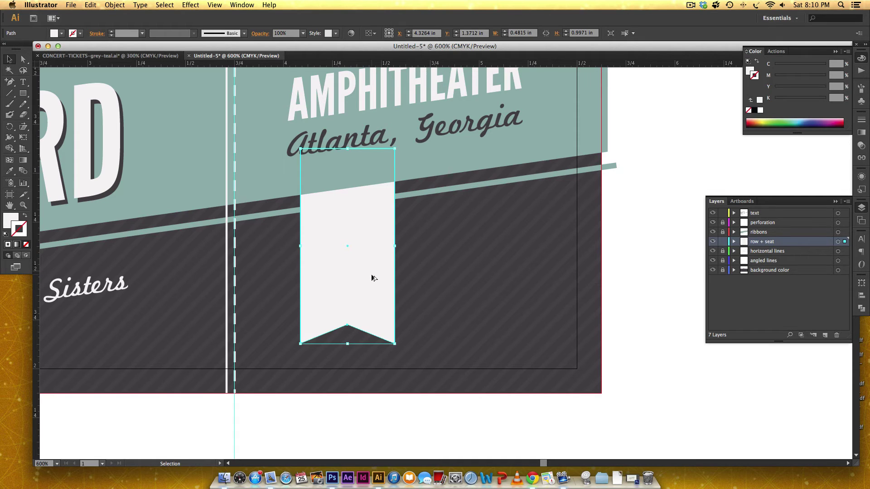
{"action": "key", "text": "Right"}
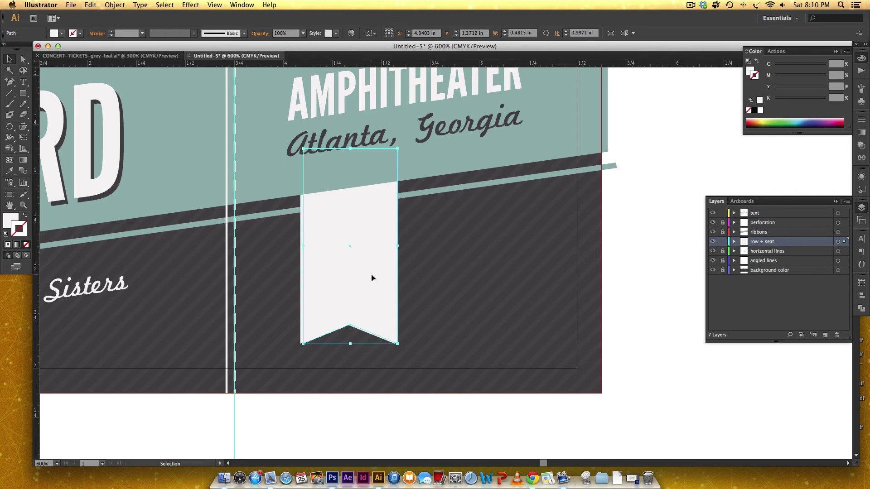
{"action": "key", "text": "Down"}
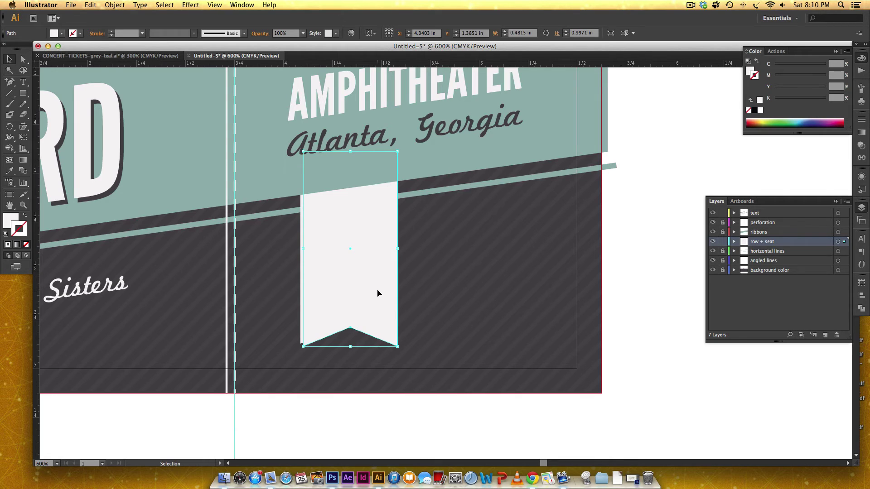
{"action": "scroll", "coordinate": [378, 293], "scroll_direction": "up", "scroll_amount": 10}
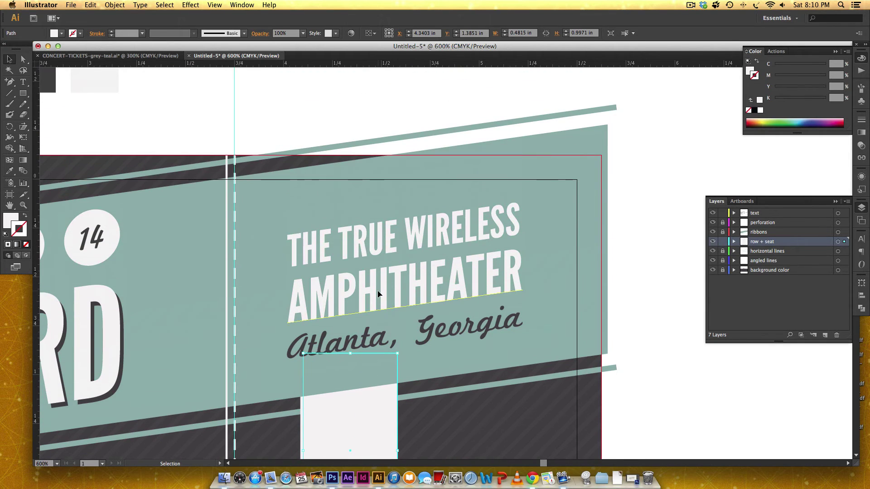
{"action": "key", "text": "i"}
{"action": "left_click", "coordinate": [53, 85]}
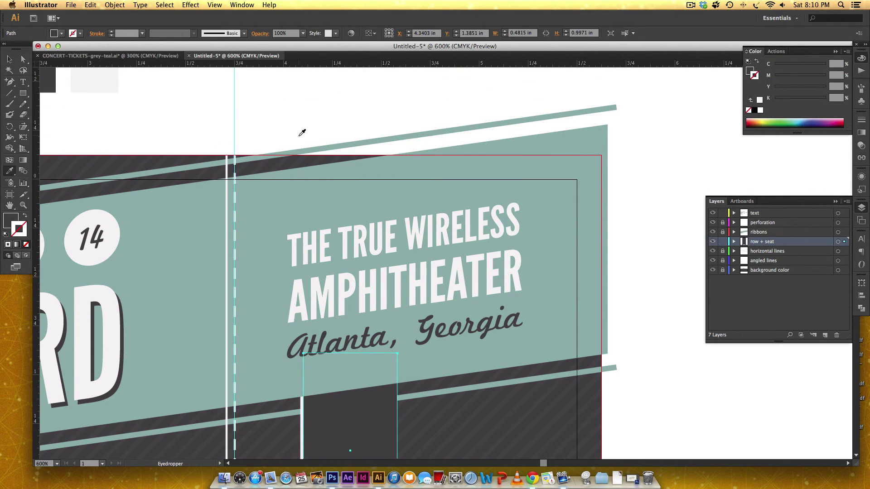
- Set the blending mode of the dark grey ribbon copy to Multiply
{"action": "key", "text": "v"}
{"action": "scroll", "coordinate": [353, 176], "scroll_direction": "down", "scroll_amount": 4}
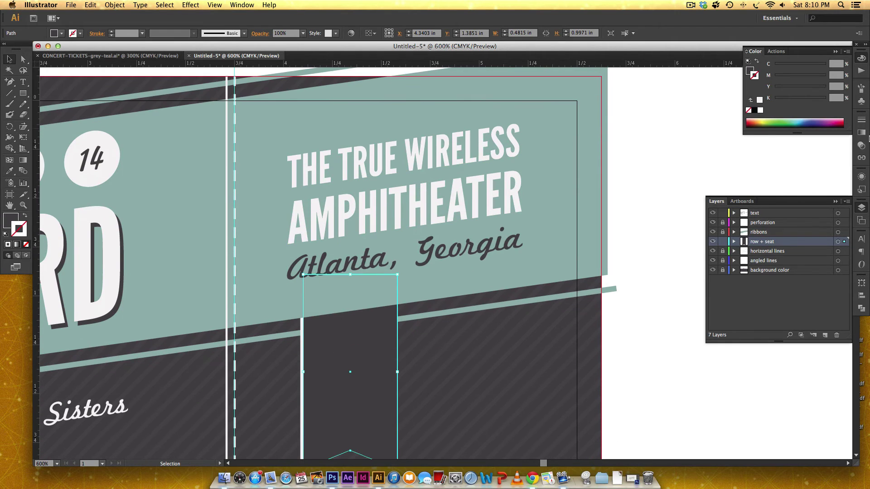
{"action": "left_click", "coordinate": [861, 145]}
{"action": "left_click", "coordinate": [766, 125]}
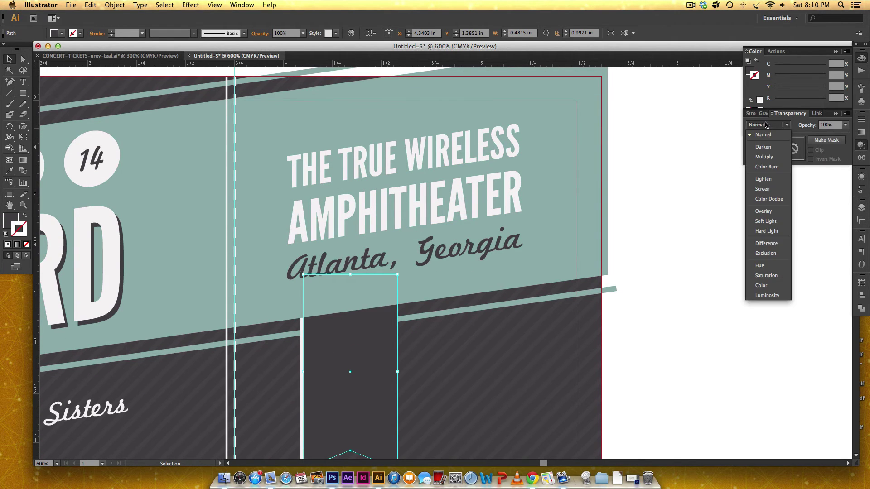
{"action": "left_click", "coordinate": [764, 157]}
{"action": "scroll", "coordinate": [597, 194], "scroll_direction": "down", "scroll_amount": 2}
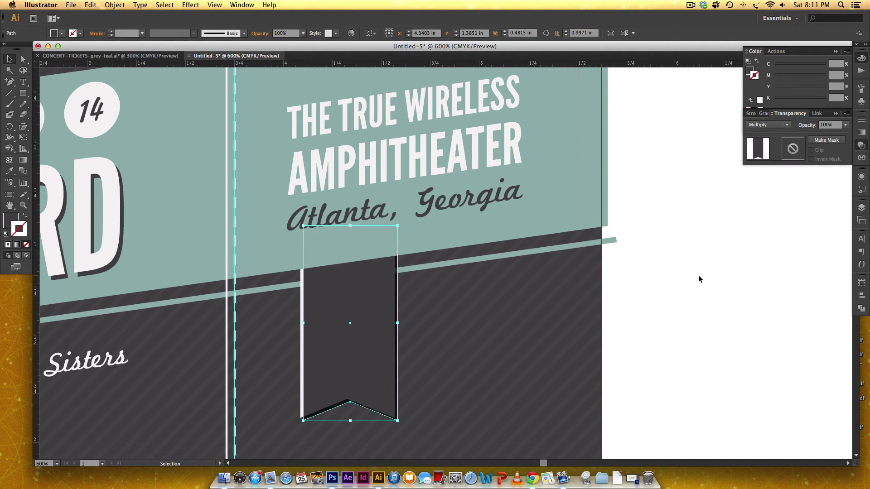
- Try sending the dark ribbon copy to the back of its layer
{"action": "key", "text": "a"}
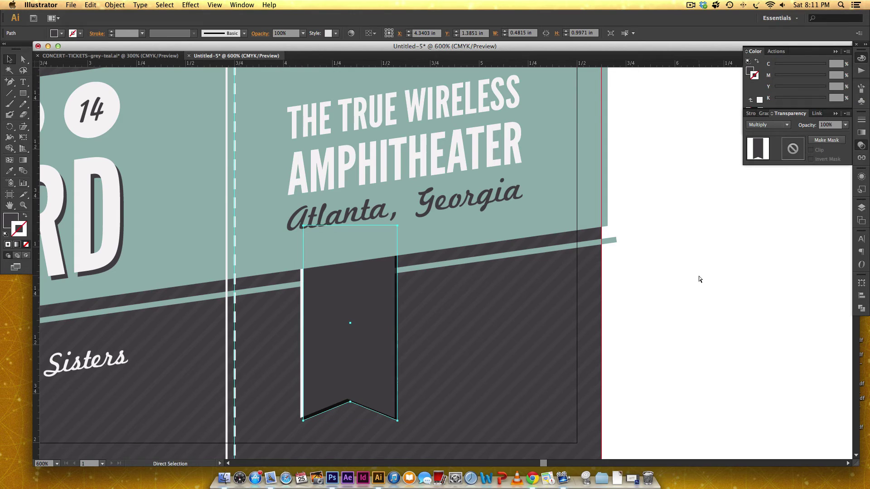
{"action": "key", "text": "super"}
{"action": "key", "text": "super+bracketleft"}
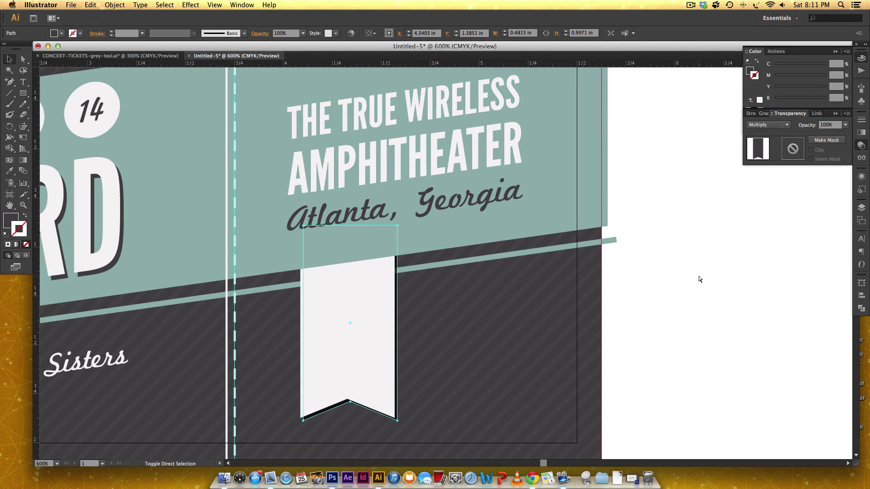
{"action": "key", "text": "super+z"}
{"action": "key", "text": "v"}
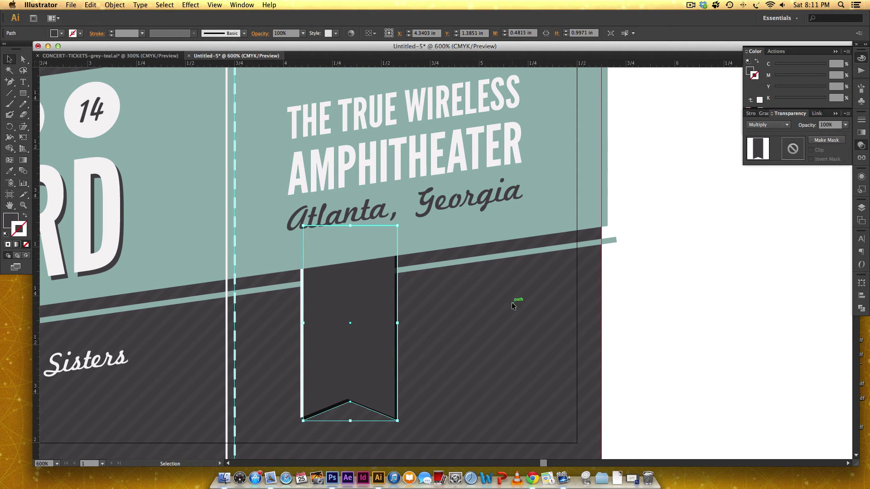
{"action": "right_click", "coordinate": [363, 317]}
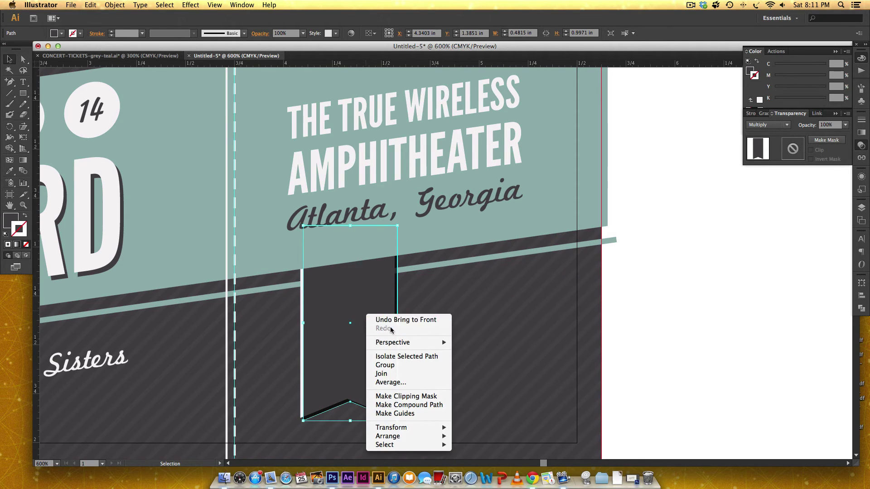
{"action": "mouse_move", "coordinate": [398, 439]}
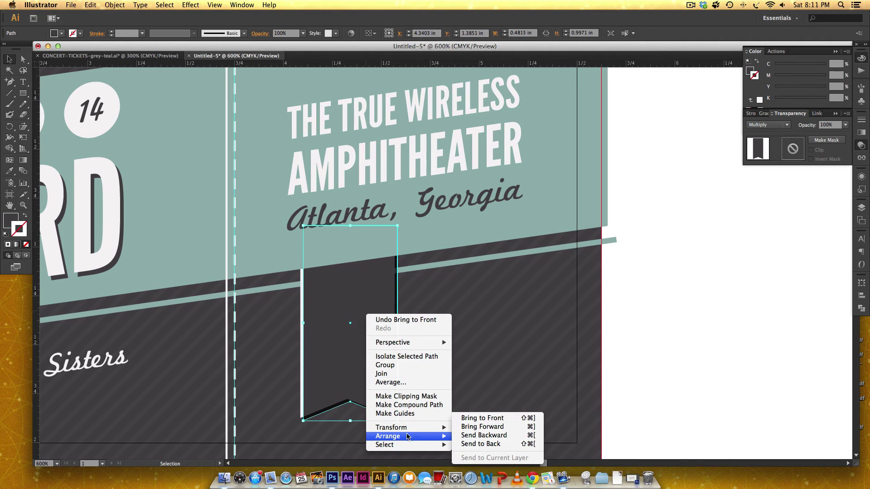
{"action": "left_click", "coordinate": [480, 444]}
{"action": "left_click", "coordinate": [643, 381]}
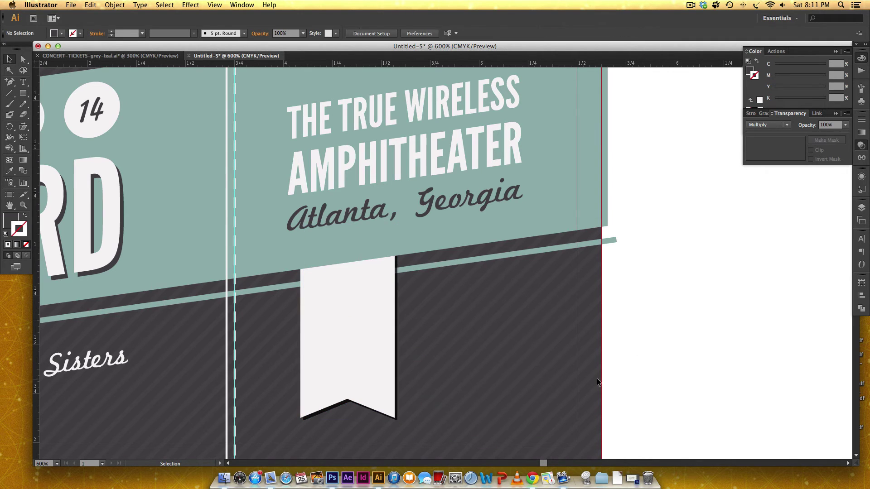
{"action": "key", "text": "super+z"}
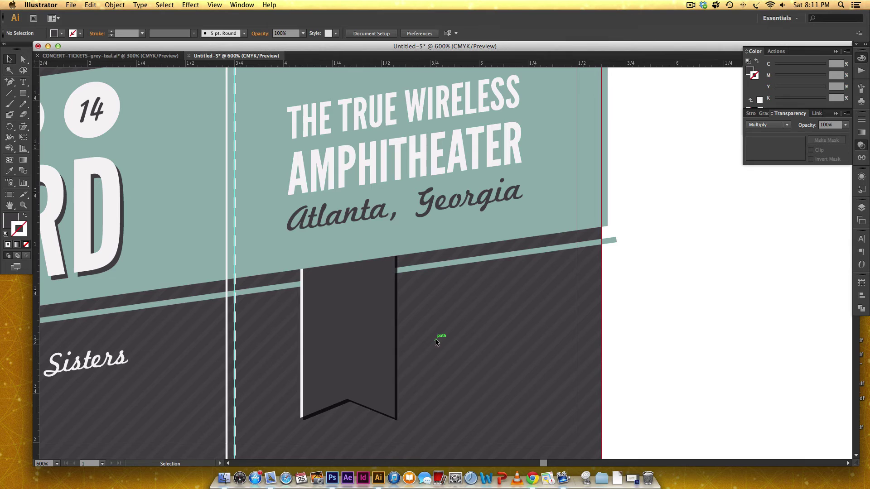
- Send the dark ribbon copy one level backward, behind the off-white ribbon, as its drop shadow
{"action": "left_click", "coordinate": [341, 323]}
{"action": "right_click", "coordinate": [386, 344]}
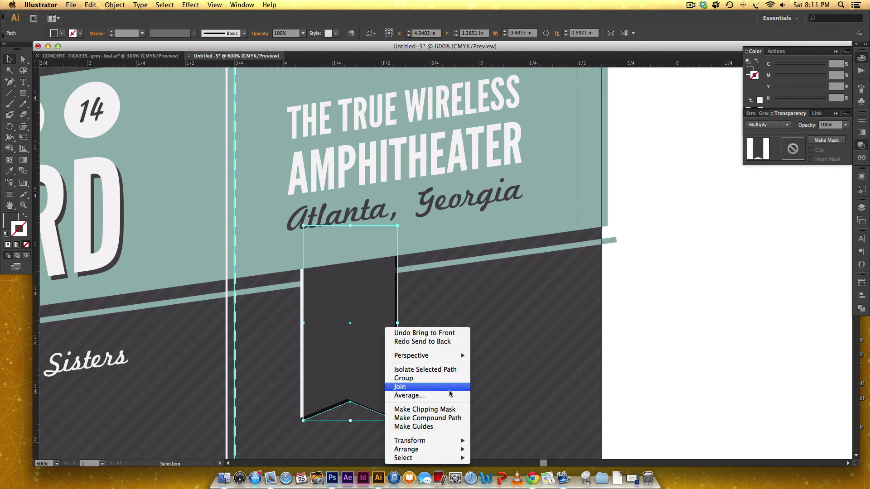
{"action": "mouse_move", "coordinate": [430, 441]}
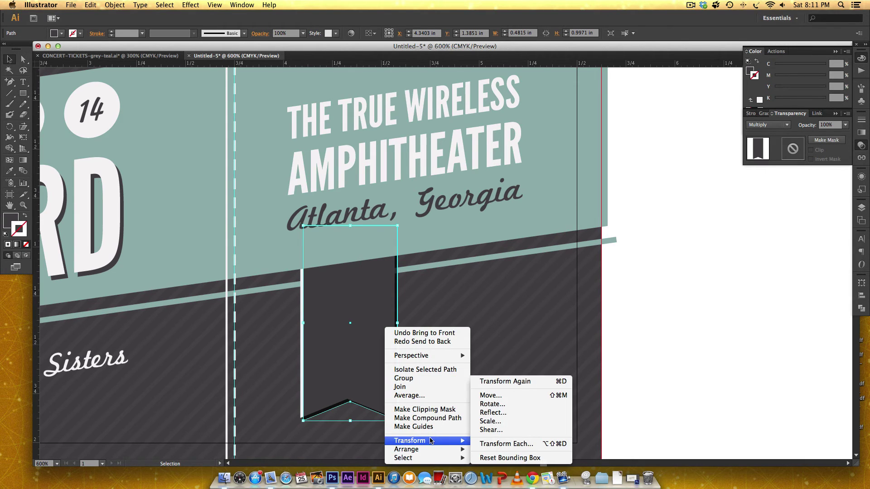
{"action": "mouse_move", "coordinate": [465, 446]}
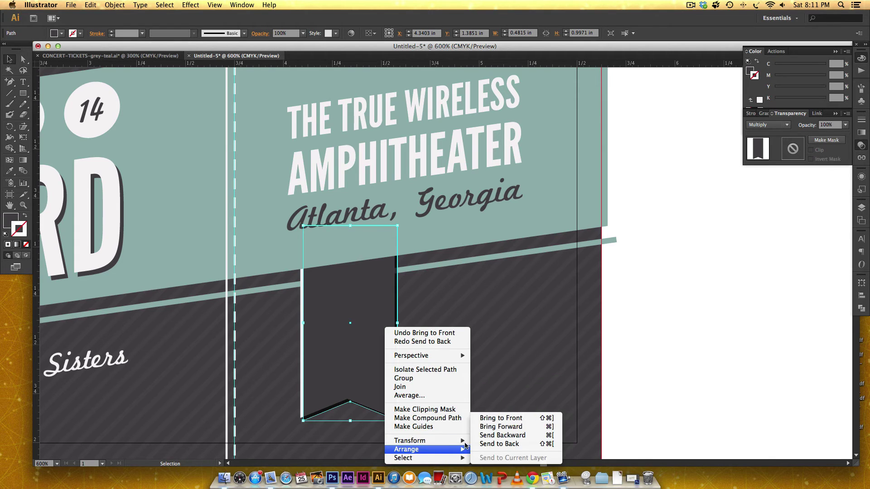
{"action": "left_click", "coordinate": [506, 436]}
{"action": "left_click", "coordinate": [632, 341]}
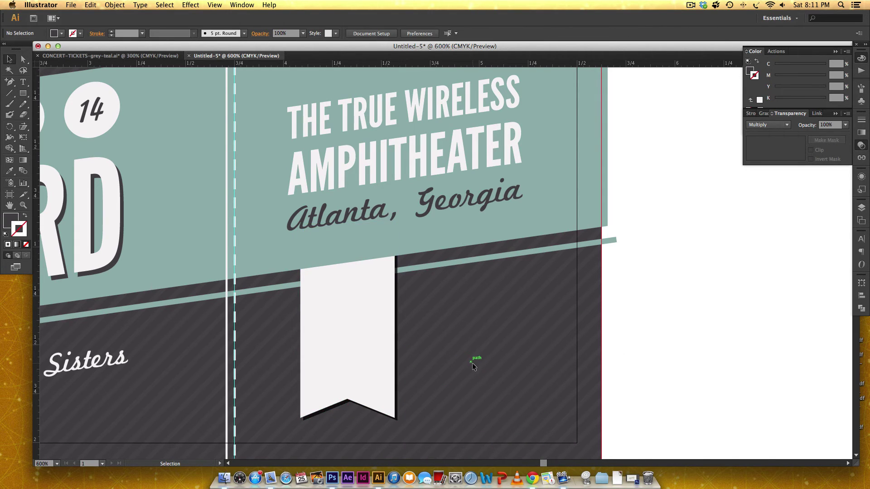
- Add the text ROW on the striped area just to the right of the ribbon
{"action": "key", "text": "space"}
{"action": "left_click_drag", "start_coordinate": [427, 344], "coordinate": [593, 293]}
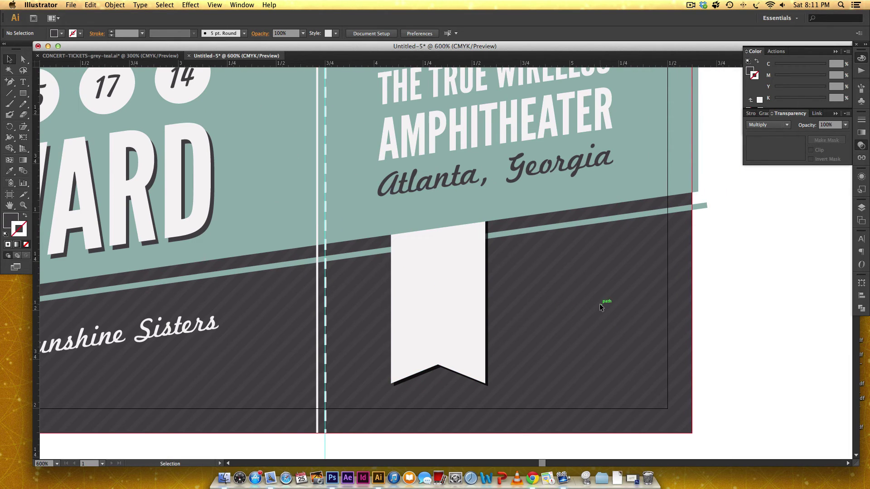
{"action": "key", "text": "t"}
{"action": "left_click", "coordinate": [534, 283]}
{"action": "type", "text": "R"}
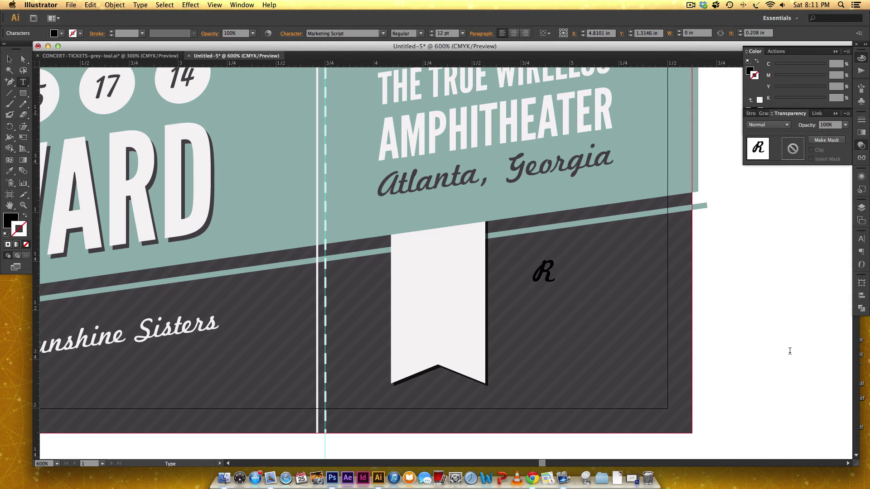
{"action": "type", "text": "OW"}
{"action": "key", "text": "Escape"}
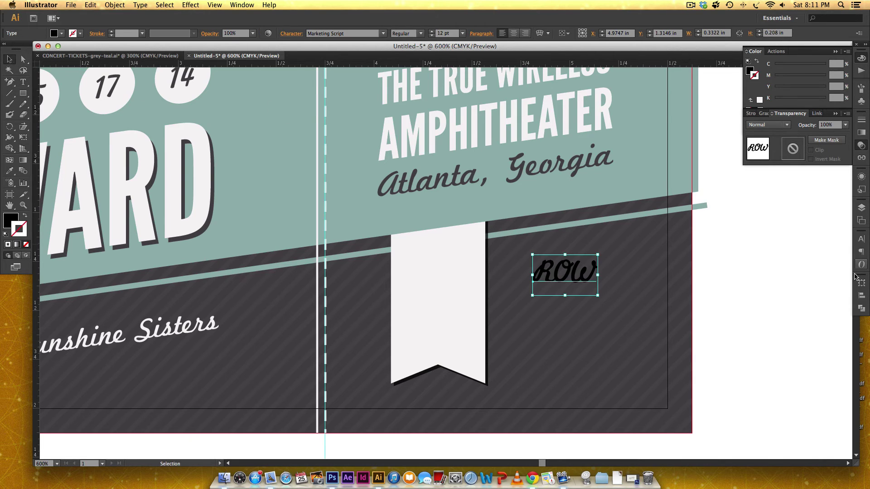
- Set the font of the word ROW to League Gothic and move it onto the upper part of the ribbon
{"action": "left_click", "coordinate": [861, 239]}
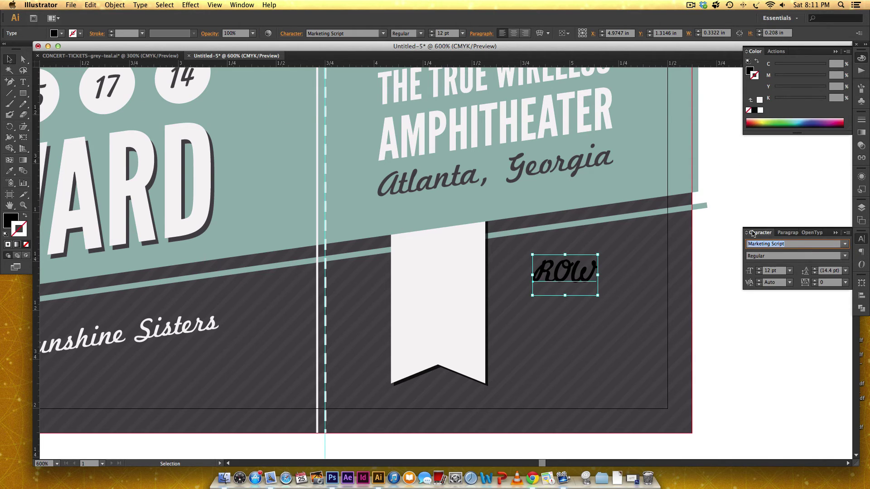
{"action": "type", "text": "League Gothic"}
{"action": "key", "text": "Return"}
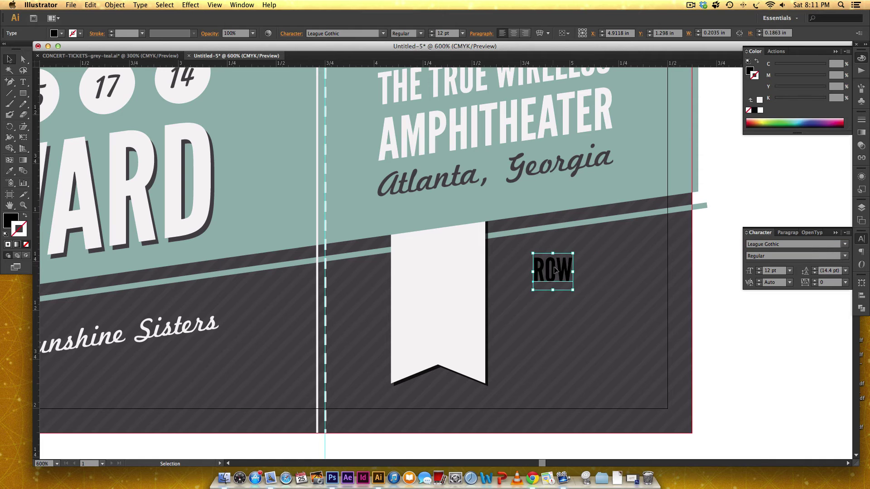
{"action": "left_click_drag", "start_coordinate": [555, 270], "coordinate": [439, 271]}
- Fill the word ROW with the dark grey swatch colour and shift it slightly down on the ribbon
{"action": "scroll", "coordinate": [553, 272], "scroll_direction": "up", "scroll_amount": 5}
{"action": "left_click_drag", "start_coordinate": [272, 202], "coordinate": [470, 274]}
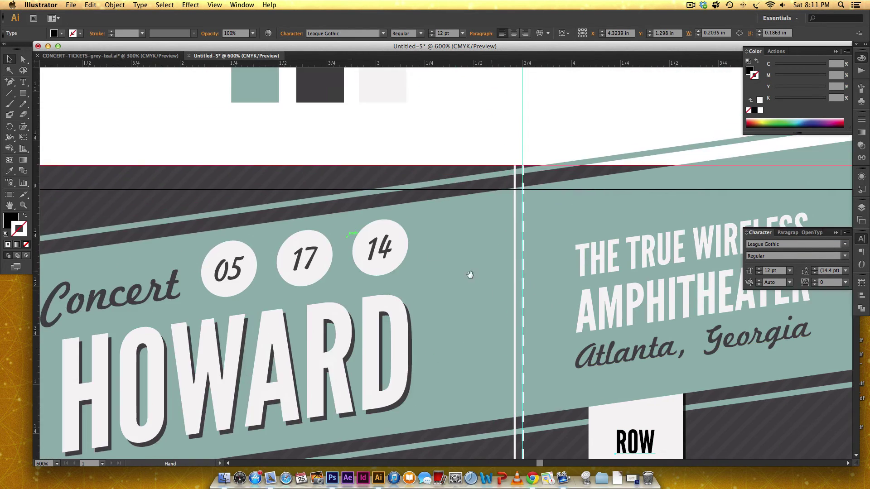
{"action": "key", "text": "i"}
{"action": "left_click", "coordinate": [319, 77]}
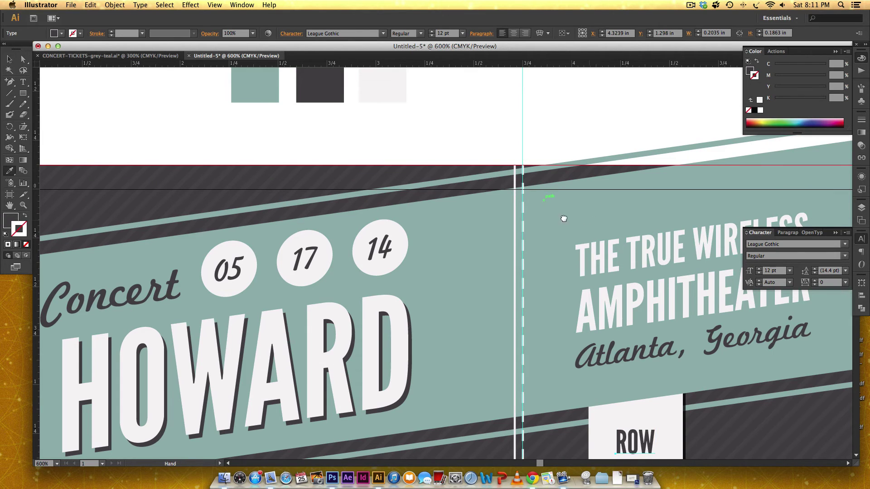
{"action": "scroll", "coordinate": [564, 219], "scroll_direction": "right", "scroll_amount": 5}
{"action": "key", "text": "v"}
{"action": "scroll", "coordinate": [601, 277], "scroll_direction": "down", "scroll_amount": 4}
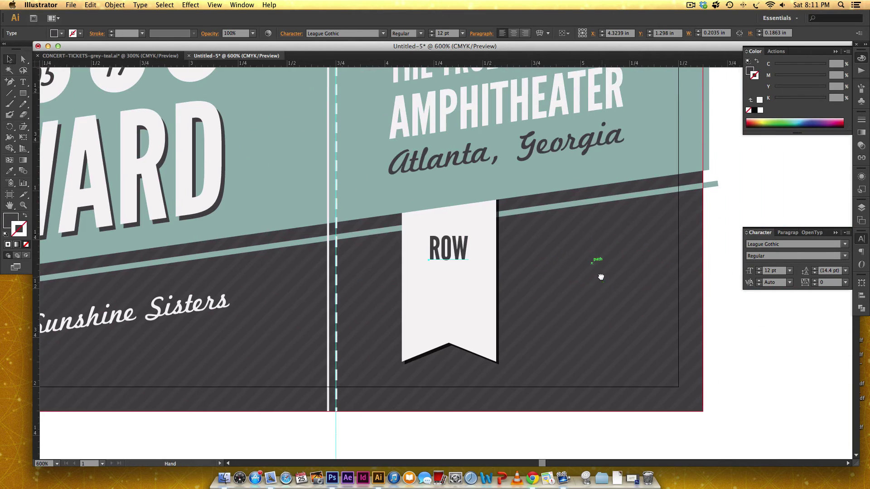
{"action": "left_click_drag", "start_coordinate": [458, 260], "coordinate": [459, 265]}
{"action": "key", "text": "super+shift+a"}
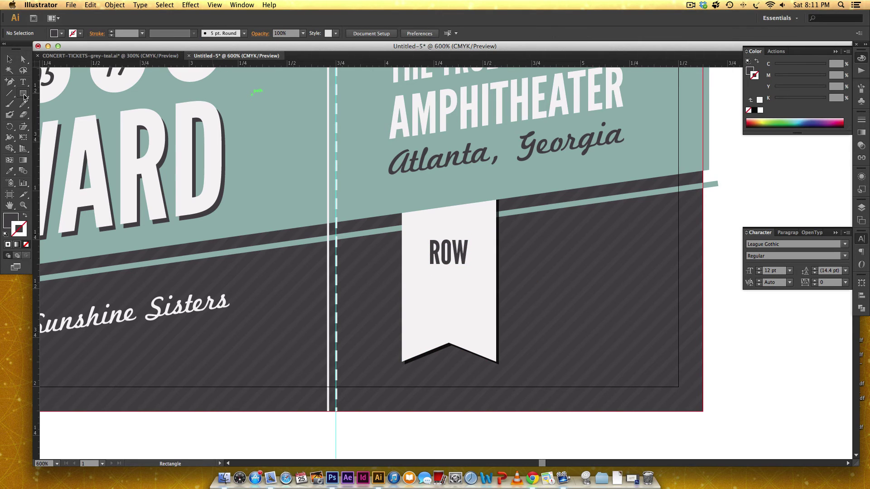
- Draw a circle about 0.27 in in diameter on the ribbon, centred below the word ROW
{"action": "left_click_drag", "start_coordinate": [23, 93], "coordinate": [54, 117]}
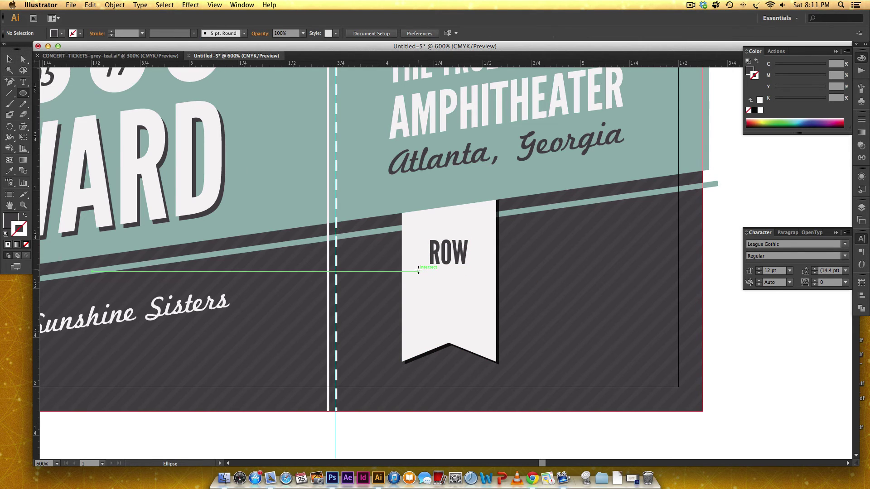
{"action": "left_click_drag", "start_coordinate": [422, 273], "coordinate": [474, 311]}
{"action": "key", "text": "v"}
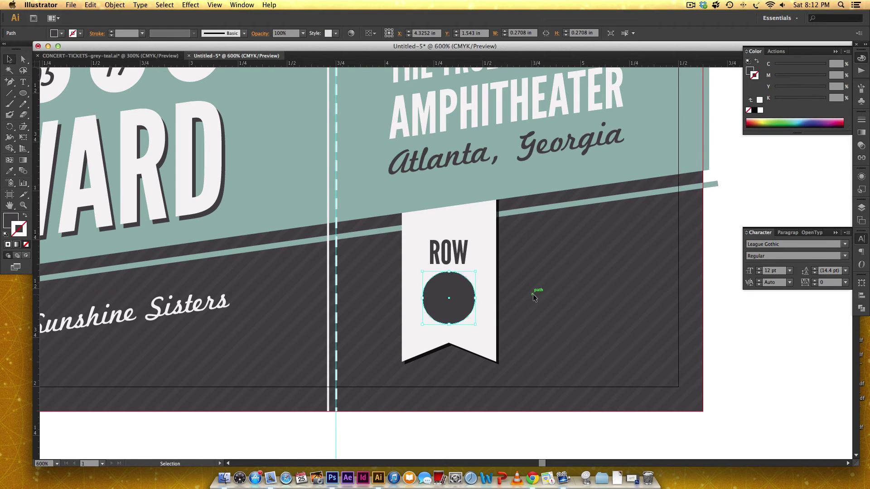
- Fill the circle with the band's teal colour and nudge it about 0.014 in down
{"action": "scroll", "coordinate": [533, 297], "scroll_direction": "up", "scroll_amount": 2}
{"action": "key", "text": "i"}
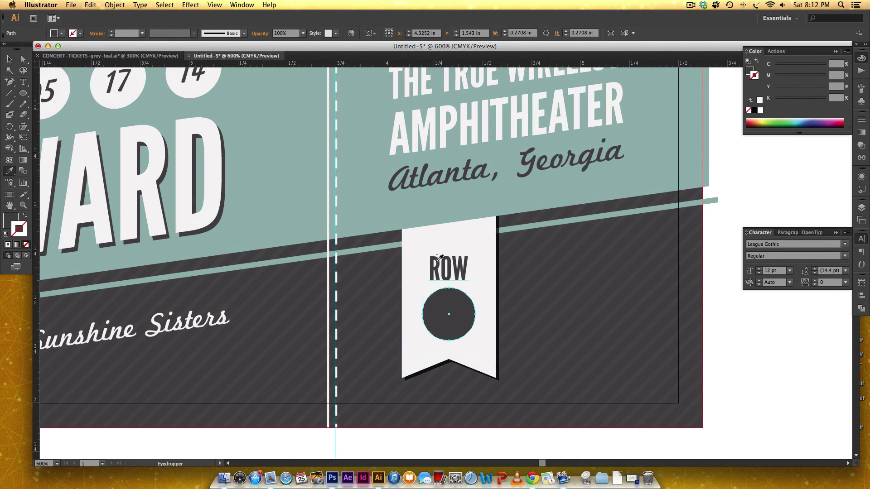
{"action": "left_click", "coordinate": [374, 217]}
{"action": "key", "text": "v"}
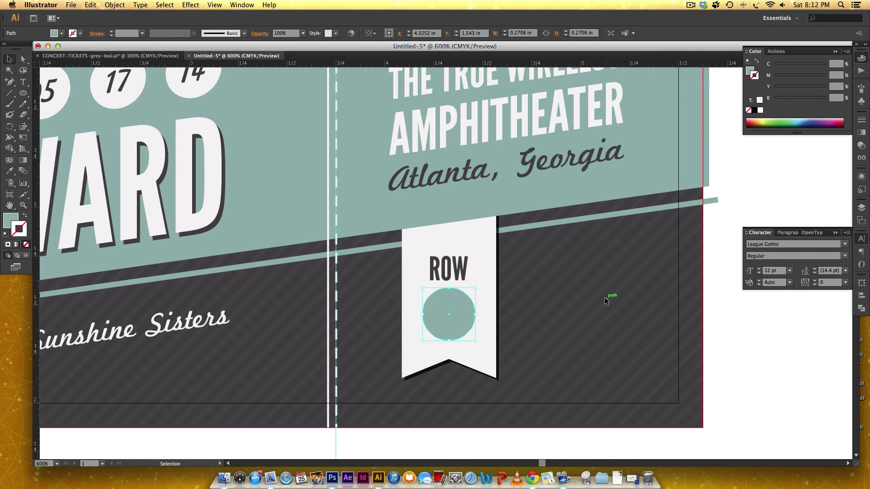
{"action": "key", "text": "Down"}
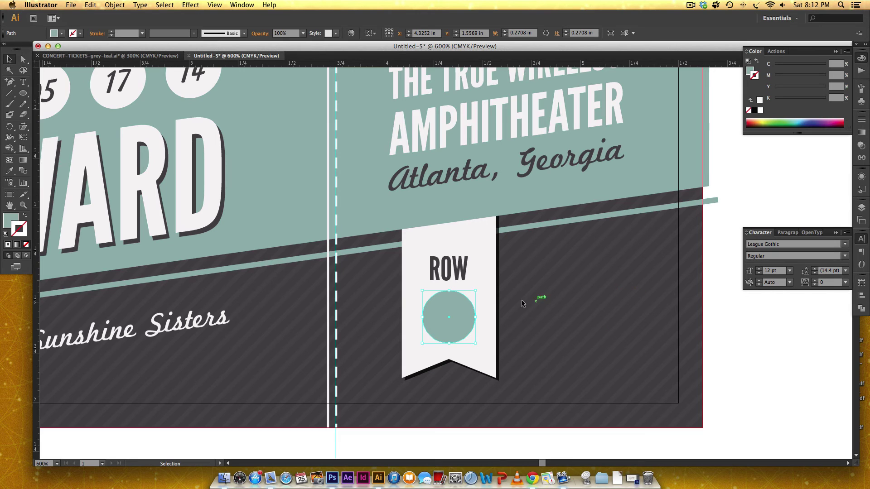
- Duplicate the word ROW straight down onto the teal circle and replace the copy's text with 08
{"action": "left_click", "coordinate": [456, 277]}
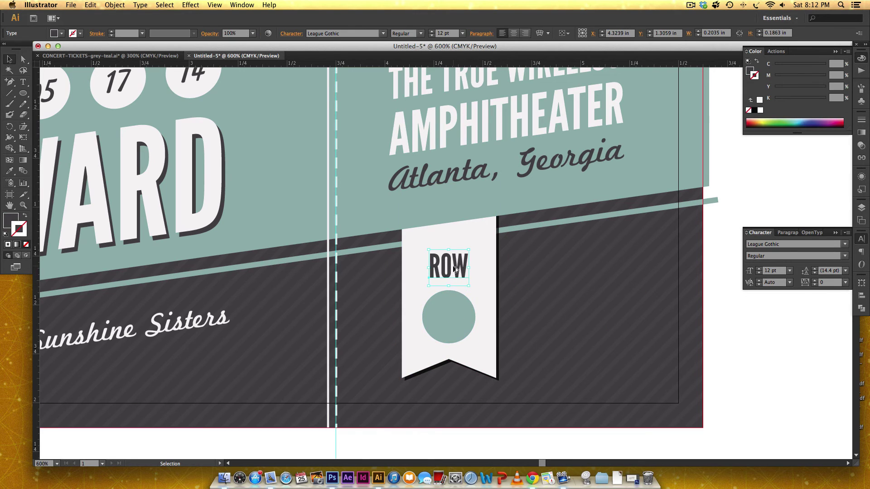
{"action": "left_click_drag", "start_coordinate": [456, 270], "coordinate": [475, 320]}
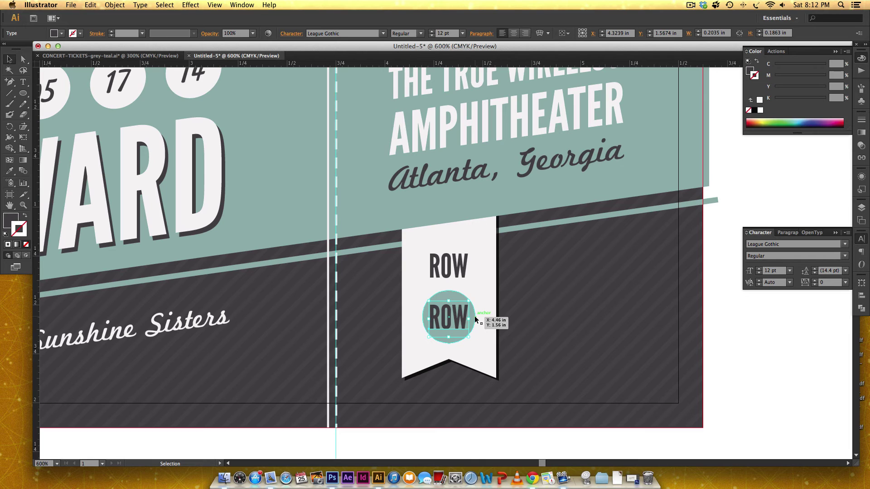
{"action": "double_click", "coordinate": [449, 317]}
{"action": "mouse_move", "coordinate": [428, 317]}
{"action": "left_mouse_down"}
{"action": "mouse_move", "coordinate": [470, 317]}
{"action": "mouse_move", "coordinate": [423, 311]}
{"action": "left_mouse_up"}
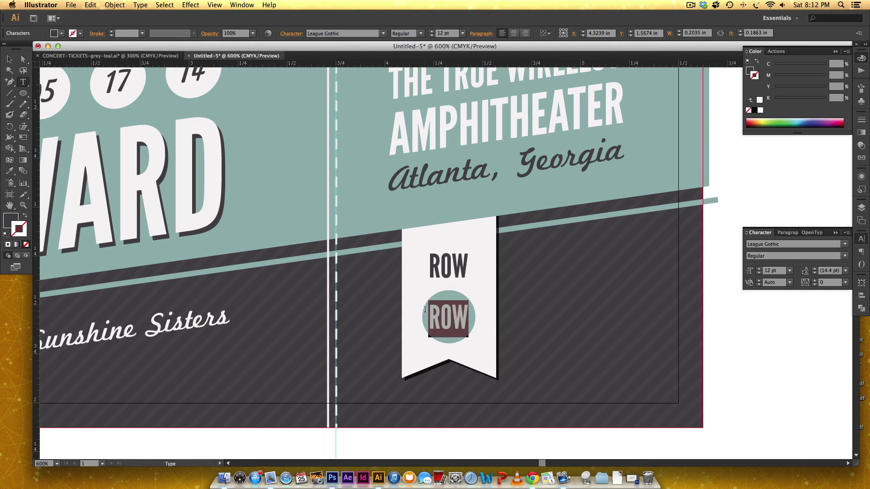
{"action": "type", "text": "0"}
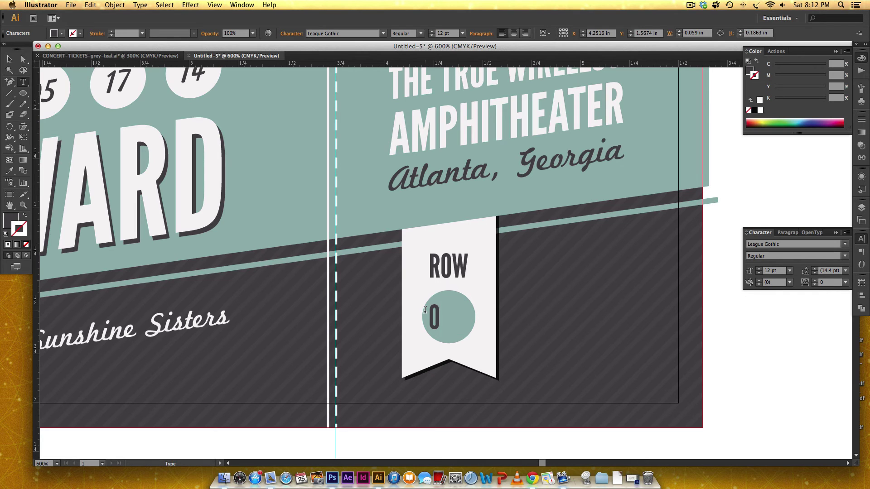
{"action": "type", "text": "8"}
{"action": "left_click", "coordinate": [9, 59]}
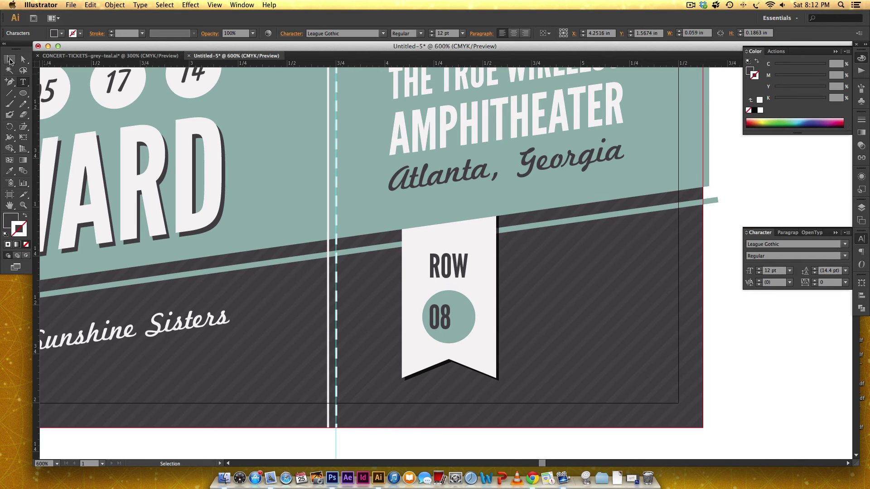
- Centre the 08 horizontally in the teal circle and fill it with the ribbon's off-white colour
{"action": "key", "text": "Right"}
{"action": "key", "text": "Right"}
{"action": "key", "text": "Right"}
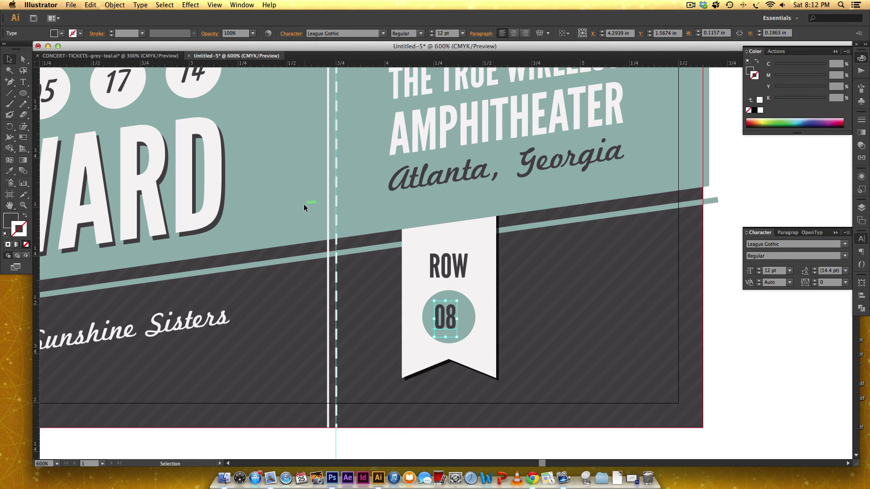
{"action": "key", "text": "i"}
{"action": "left_click", "coordinate": [471, 271]}
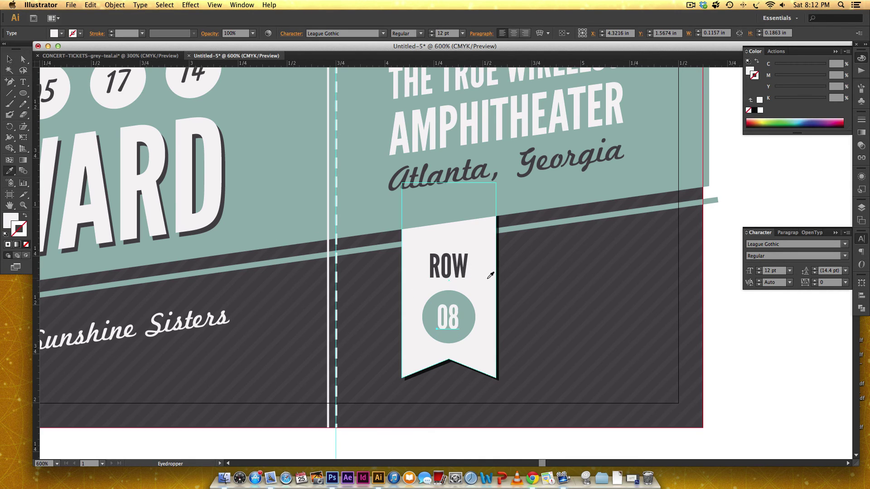
- Align the word ROW and the teal circle to a common horizontal centre on the ribbon
{"action": "key", "text": "v"}
{"action": "left_click", "coordinate": [677, 286]}
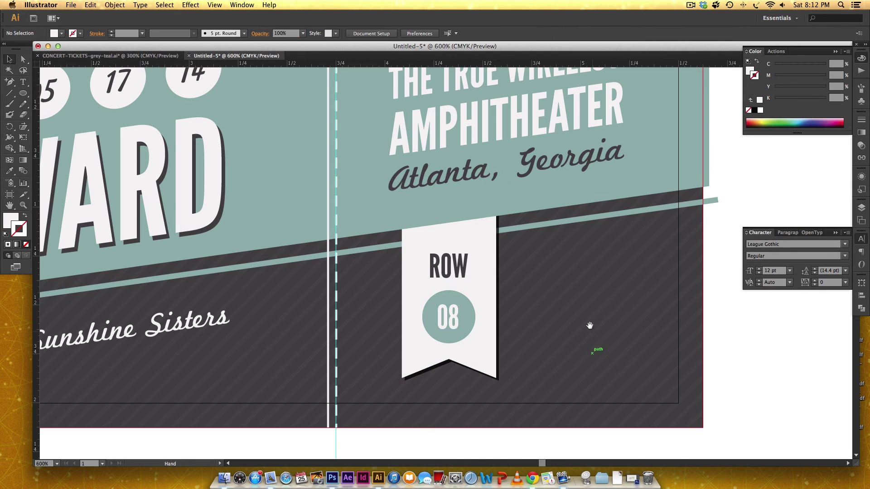
{"action": "scroll", "coordinate": [591, 319], "scroll_direction": "left", "scroll_amount": 2}
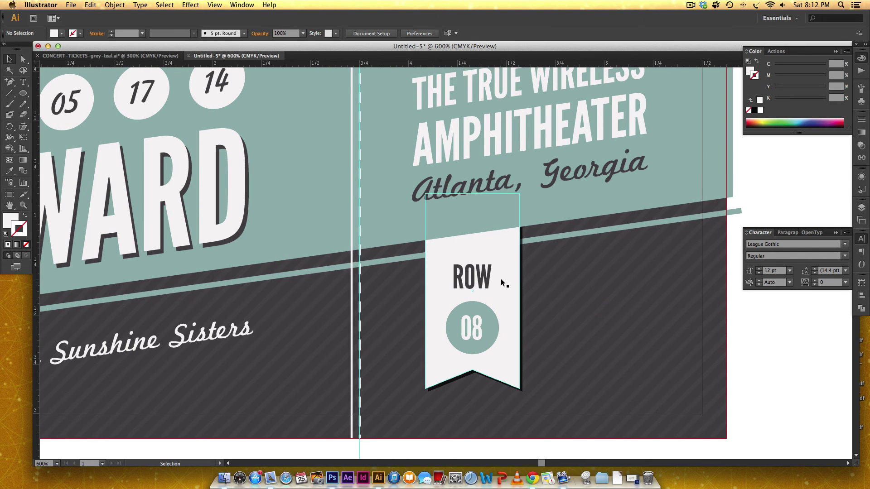
{"action": "left_click", "coordinate": [481, 273]}
{"action": "left_click", "coordinate": [487, 308], "text": "shift"}
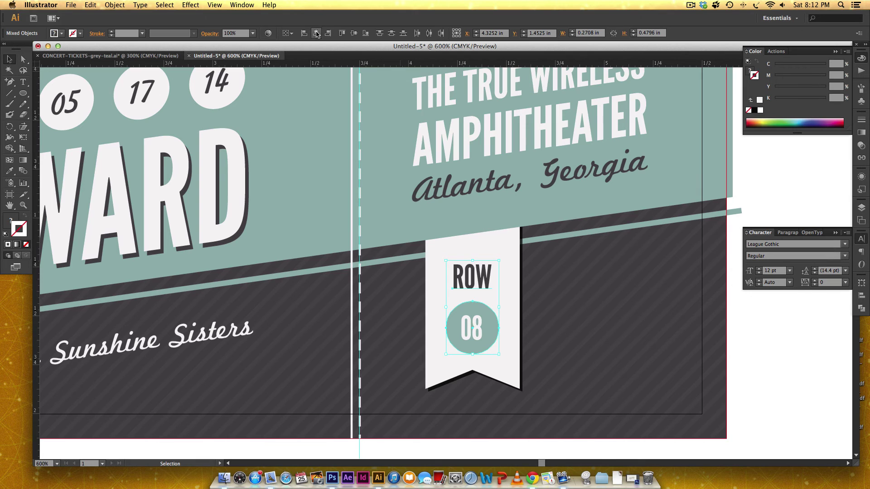
{"action": "left_click", "coordinate": [572, 272]}
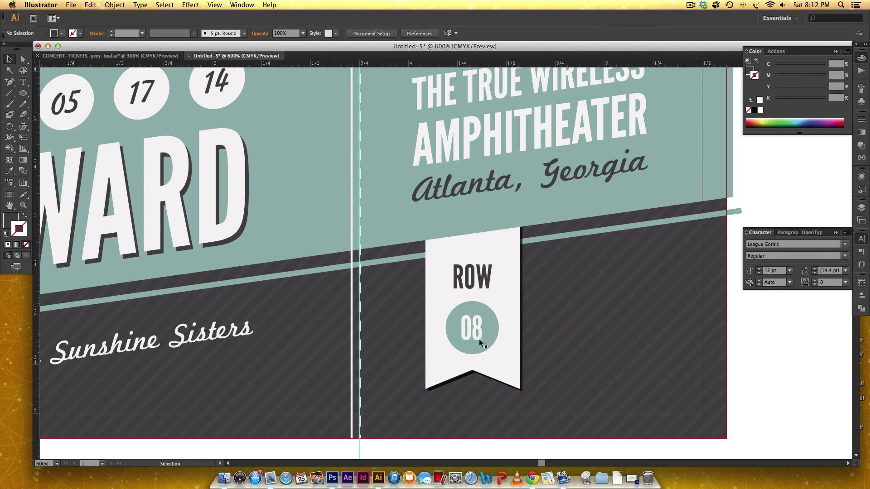
- Draw a closed dark shape about 0.5 × 0.23 in across the ribbon's top with the Pen tool, its lower edge slanting up to the ribbon's upper-right corner
{"action": "scroll", "coordinate": [593, 334], "scroll_direction": "up", "scroll_amount": 1}
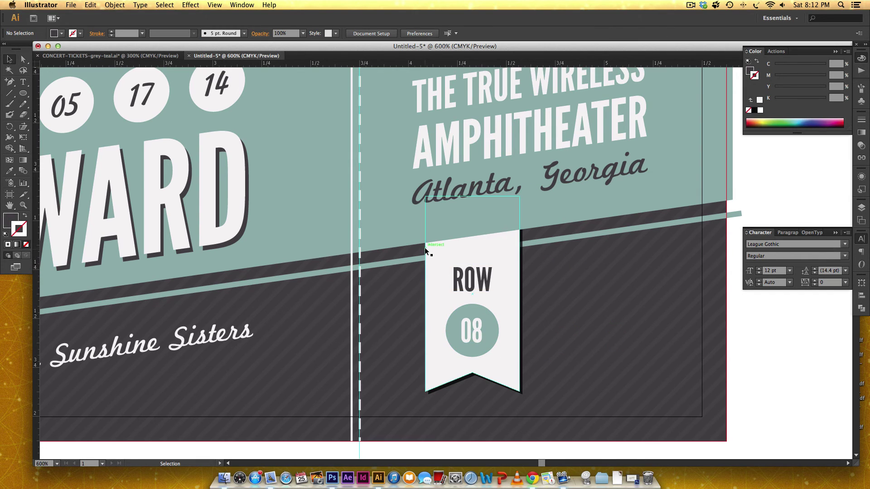
{"action": "key", "text": "super+equal"}
{"action": "key", "text": "super+equal"}
{"action": "key", "text": "super+equal"}
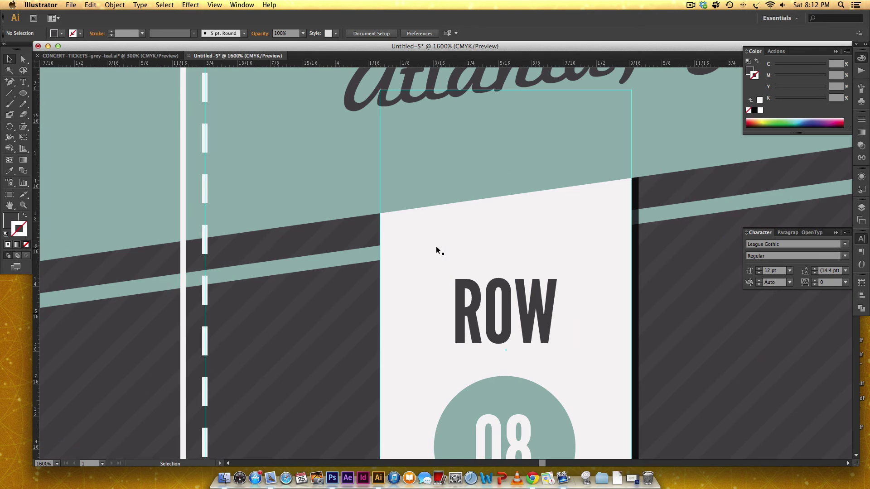
{"action": "left_click_drag", "start_coordinate": [501, 257], "coordinate": [402, 278]}
{"action": "key", "text": "p"}
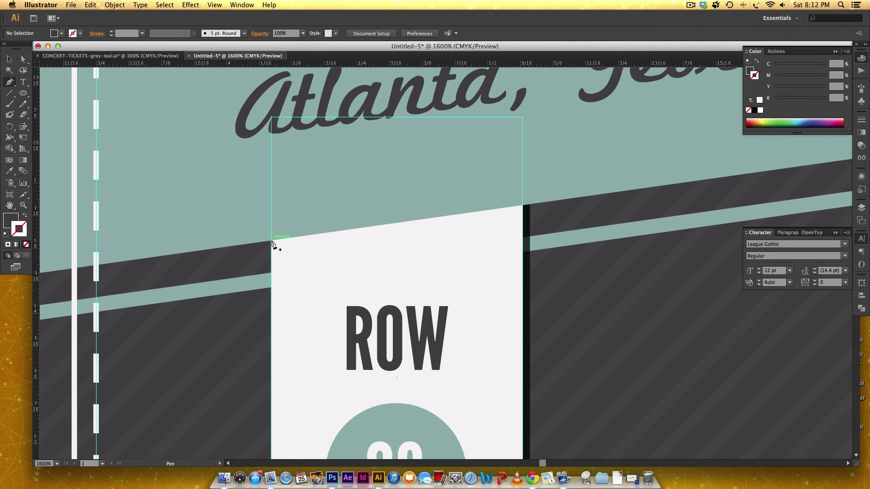
{"action": "left_click", "coordinate": [271, 274]}
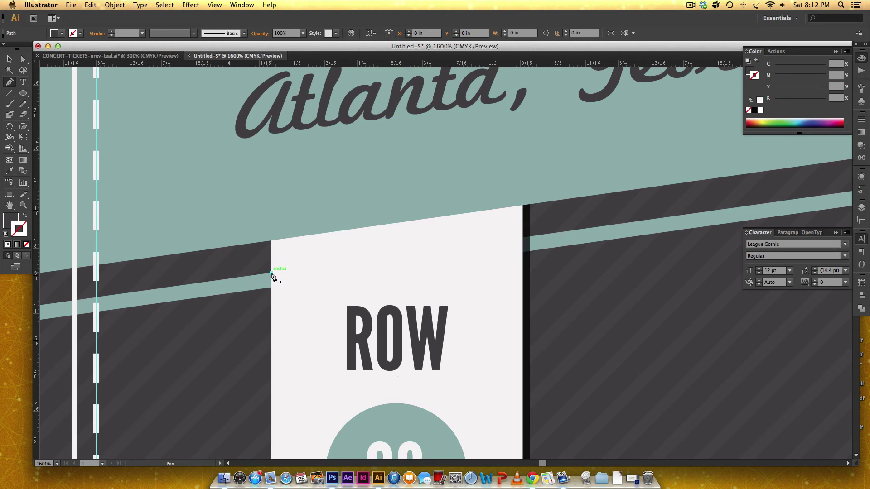
{"action": "left_click", "coordinate": [271, 191]}
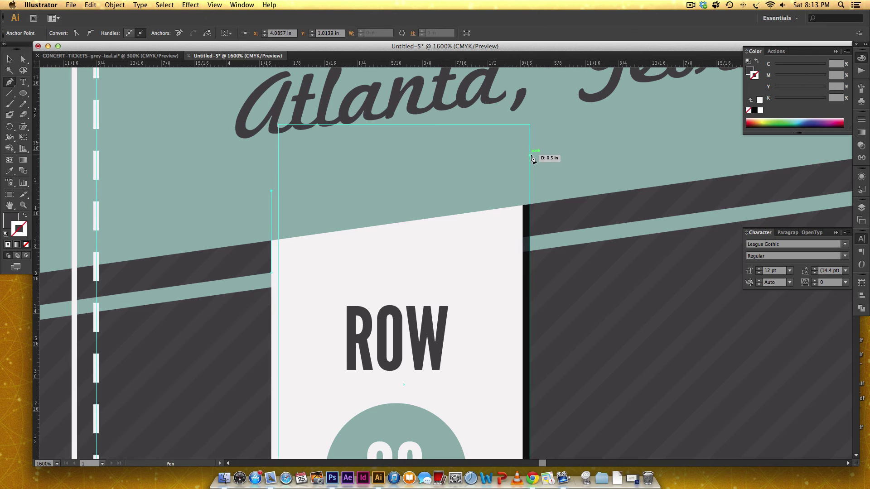
{"action": "left_click", "coordinate": [529, 155]}
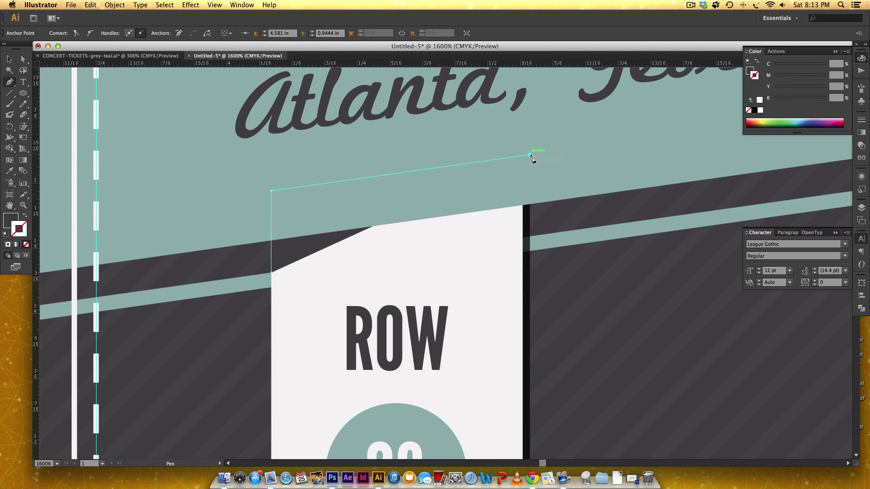
{"action": "left_click", "coordinate": [523, 207]}
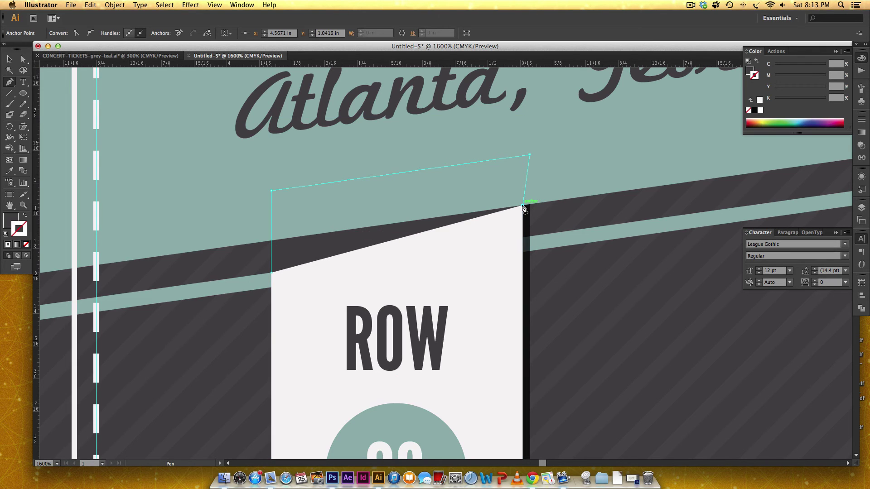
{"action": "left_click", "coordinate": [272, 272]}
{"action": "key", "text": "v"}
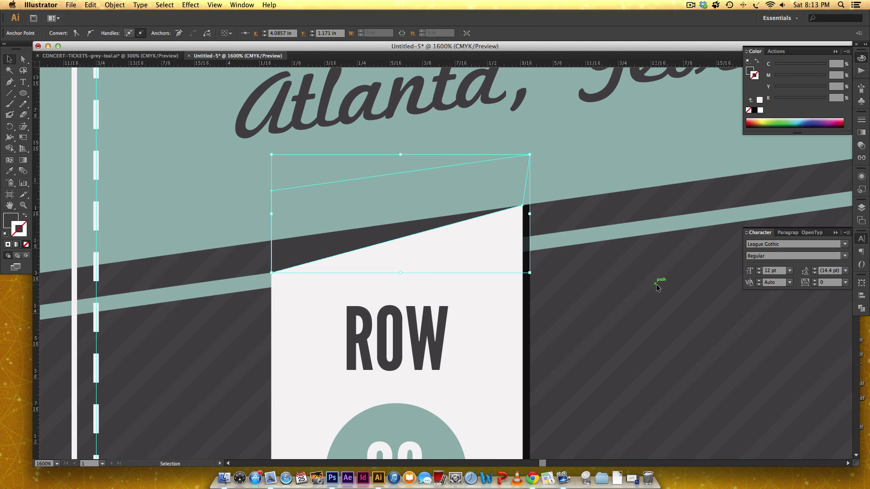
{"action": "left_click", "coordinate": [656, 284]}
- Set the opacity of the dark slanted shape at the ribbon's top to 10%
{"action": "left_click", "coordinate": [336, 253]}
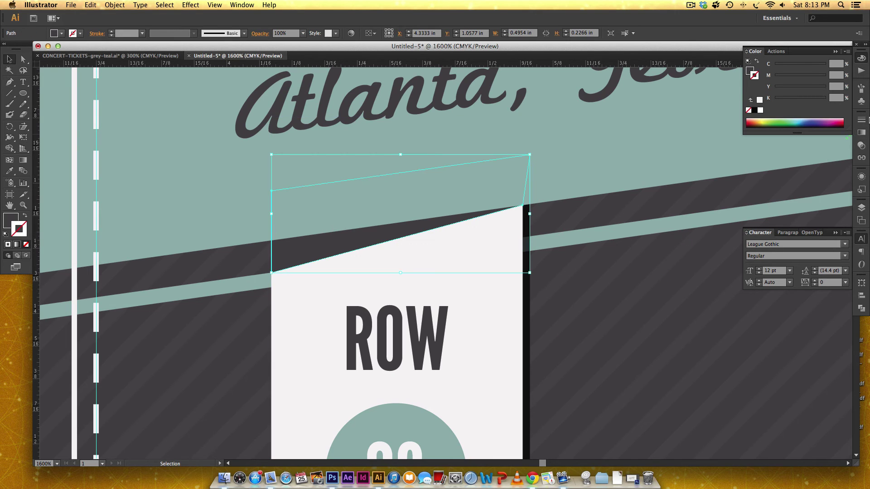
{"action": "left_click", "coordinate": [861, 145]}
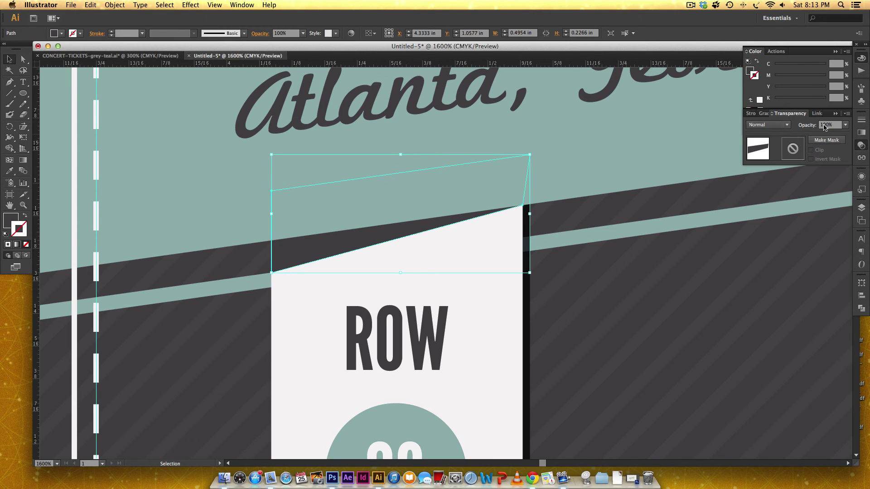
{"action": "left_click", "coordinate": [826, 127]}
{"action": "type", "text": "10%"}
{"action": "key", "text": "Return"}
{"action": "left_click", "coordinate": [578, 348]}
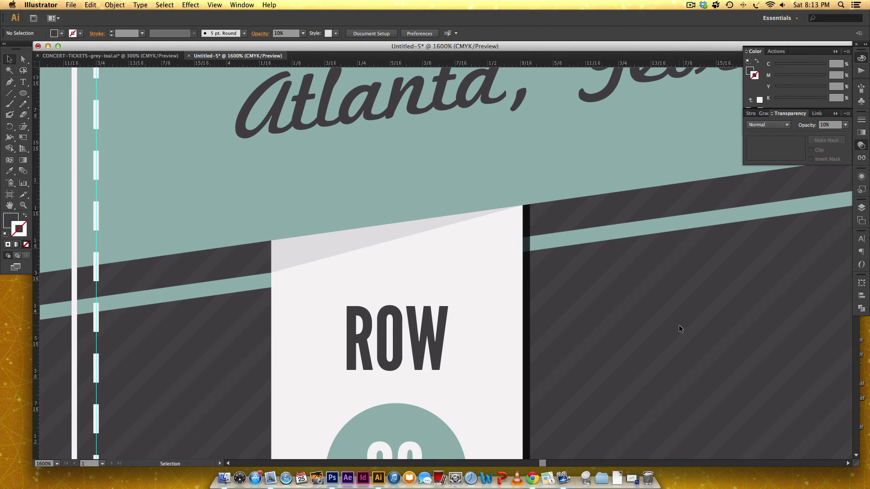
- Duplicate the complete ROW ribbon horizontally, placing the copy about 0.59 in to the right of the original
{"action": "key", "text": "super+minus"}
{"action": "key", "text": "super+minus"}
{"action": "key", "text": "super+minus"}
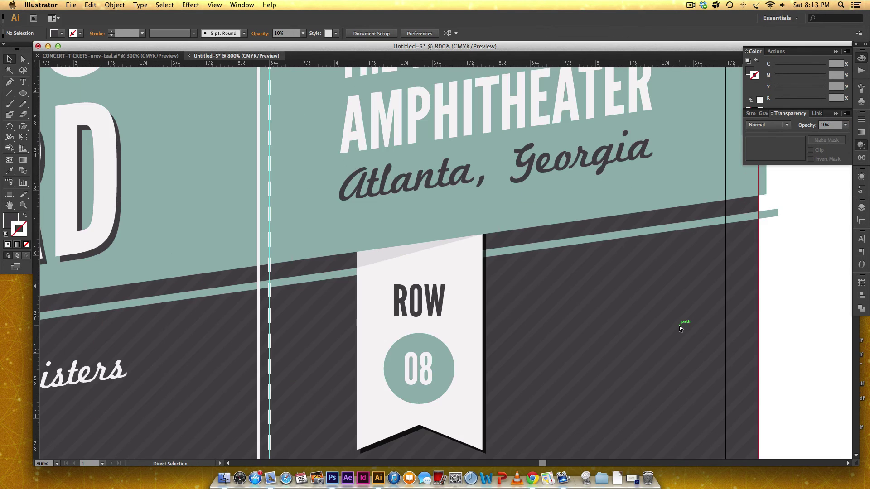
{"action": "left_click_drag", "start_coordinate": [569, 334], "coordinate": [592, 306]}
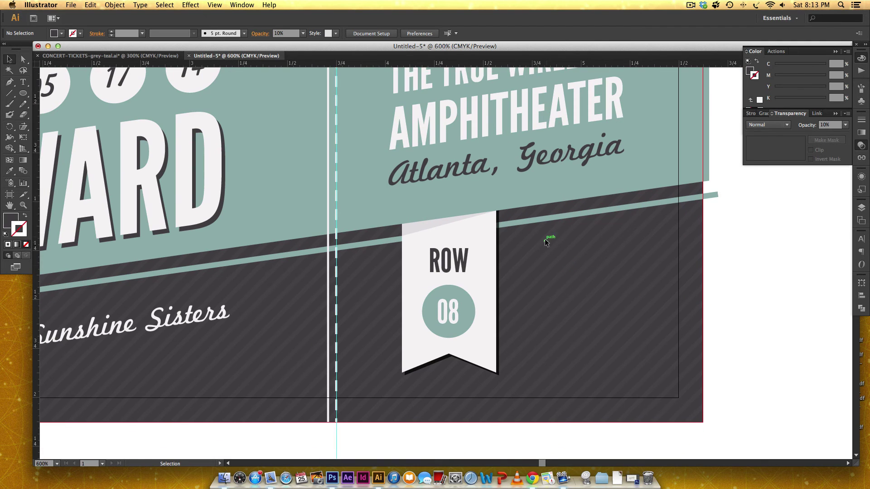
{"action": "left_click_drag", "start_coordinate": [524, 205], "coordinate": [380, 380]}
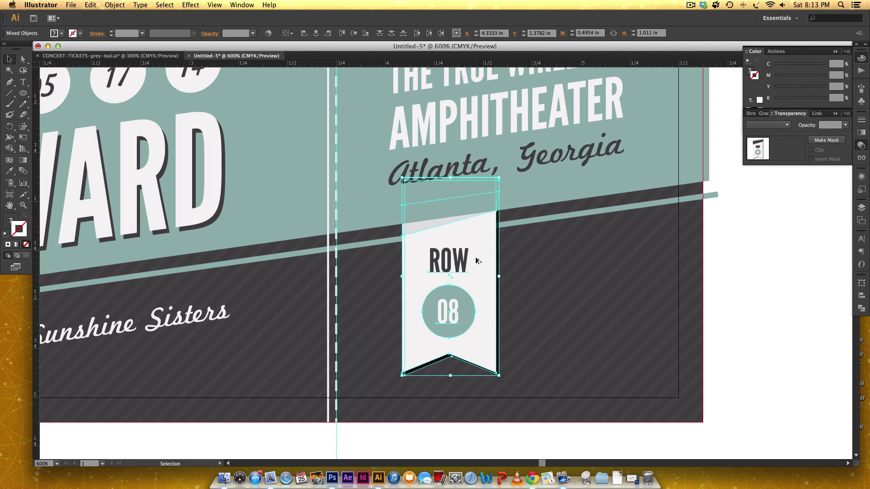
{"action": "left_click_drag", "start_coordinate": [476, 261], "coordinate": [602, 252]}
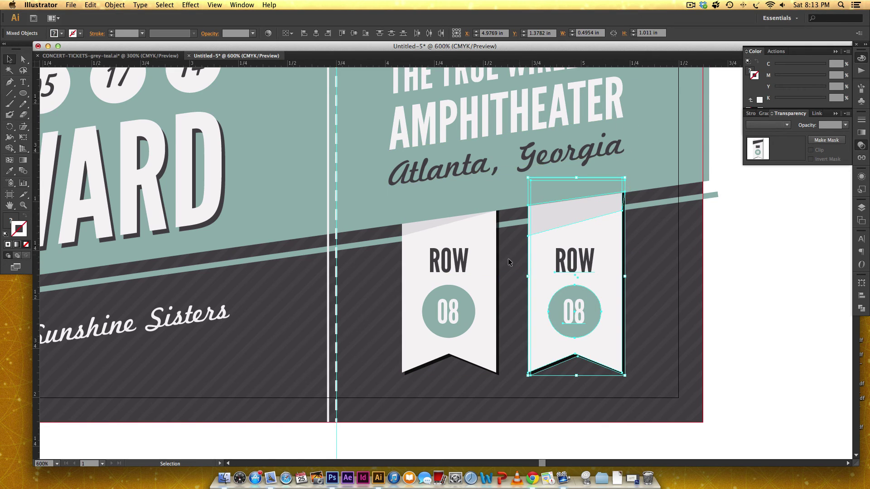
{"action": "key", "text": "Left"}
{"action": "key", "text": "Left"}
{"action": "key", "text": "Left"}
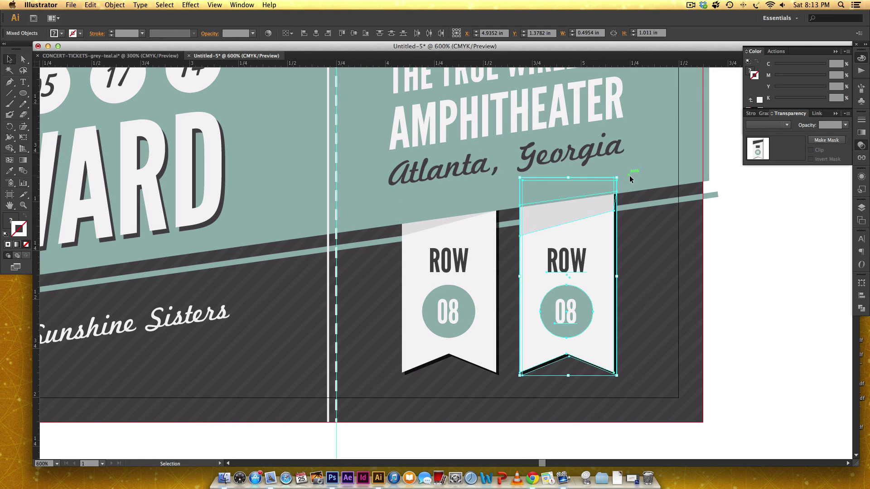
{"action": "key", "text": "Left"}
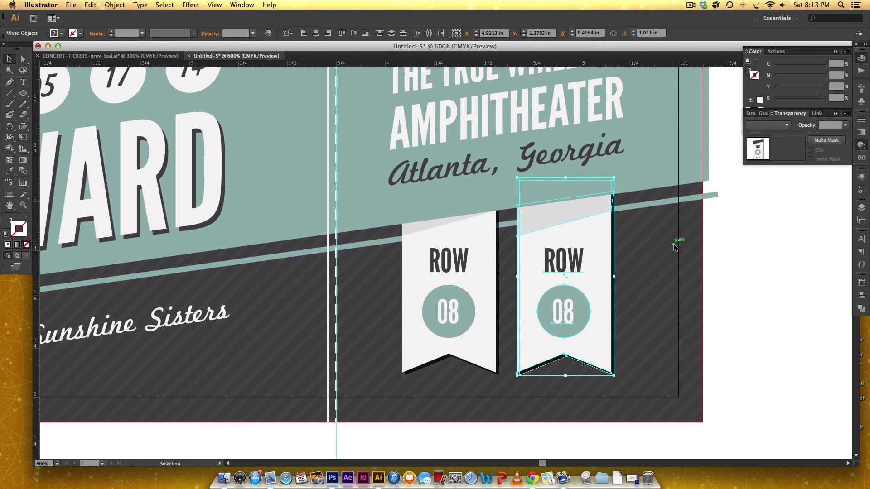
{"action": "left_click", "coordinate": [653, 234]}
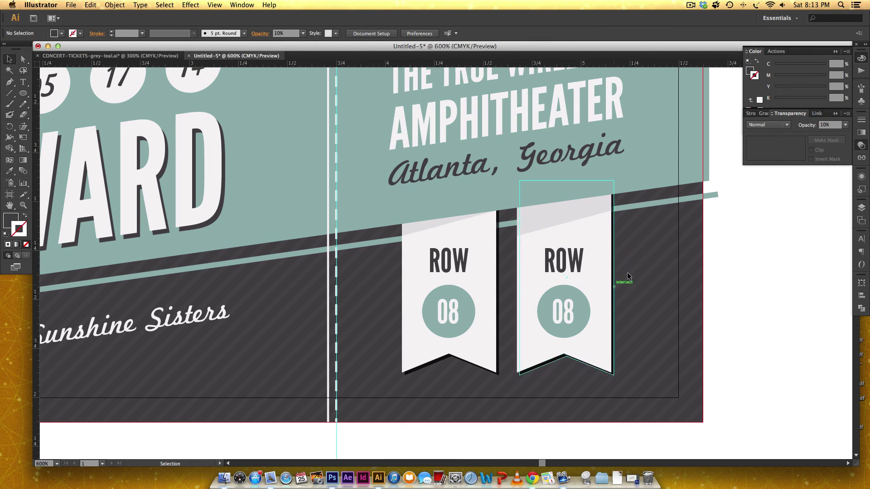
- Move the translucent shadow shape on the copied ribbon up about 0.083 in to fit the slanted band edge
{"action": "left_click", "coordinate": [553, 223]}
{"action": "key", "text": "Up"}
{"action": "key", "text": "Up"}
{"action": "key", "text": "Up"}
{"action": "key", "text": "Up"}
{"action": "key", "text": "Up"}
{"action": "key", "text": "Up"}
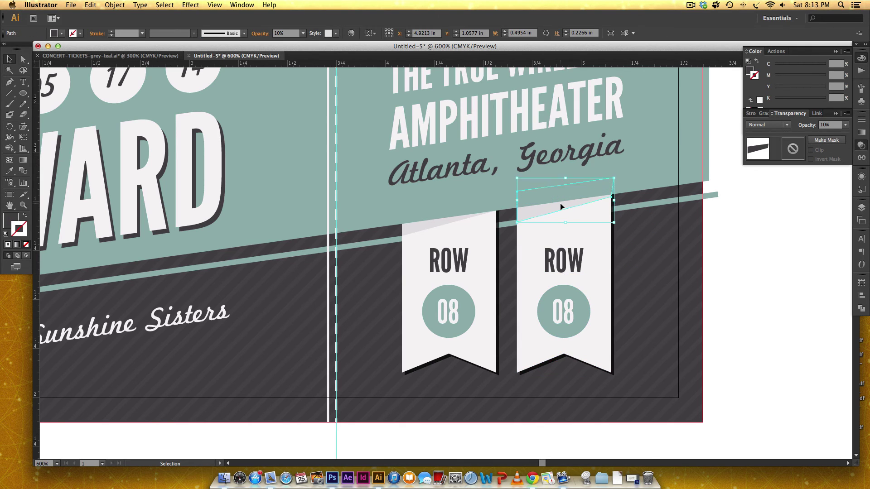
{"action": "scroll", "coordinate": [589, 226], "scroll_direction": "up", "scroll_amount": 1}
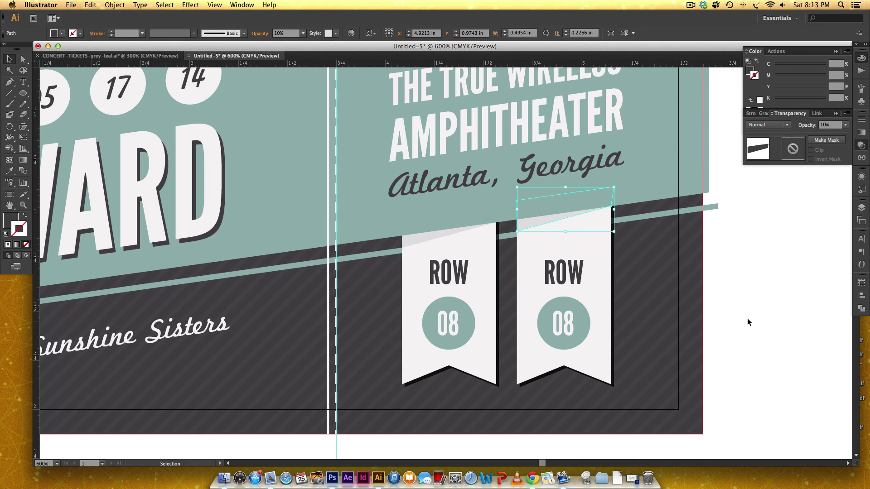
{"action": "left_click", "coordinate": [730, 318]}
- Change the copied ribbon's label to SEAT and its number to 12, centred in the teal circle
{"action": "left_click_drag", "start_coordinate": [630, 308], "coordinate": [678, 305]}
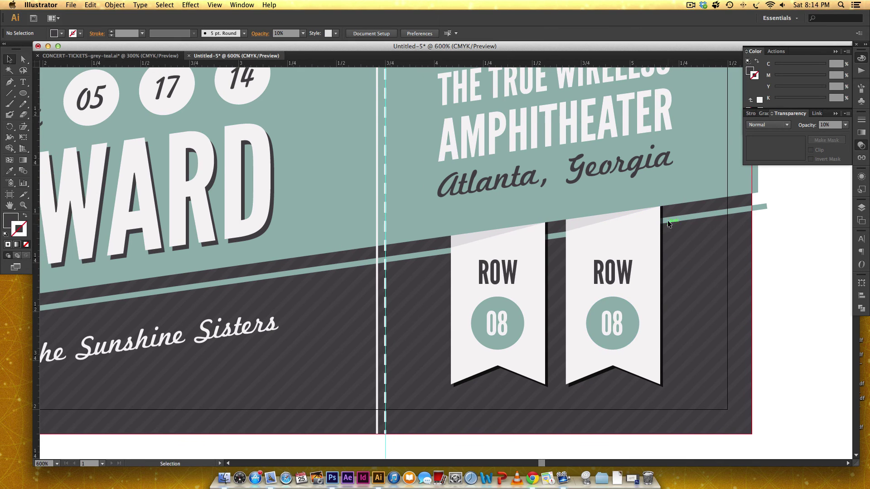
{"action": "left_click", "coordinate": [617, 270]}
{"action": "double_click", "coordinate": [617, 270]}
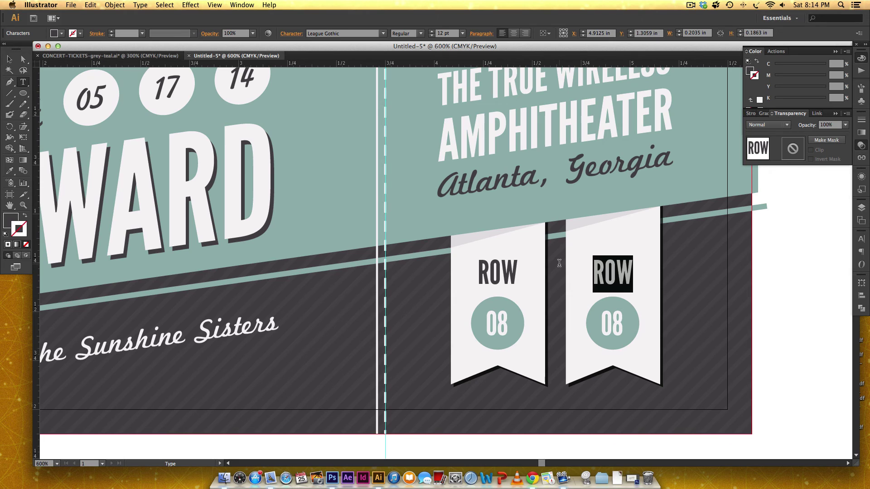
{"action": "type", "text": "SEAT"}
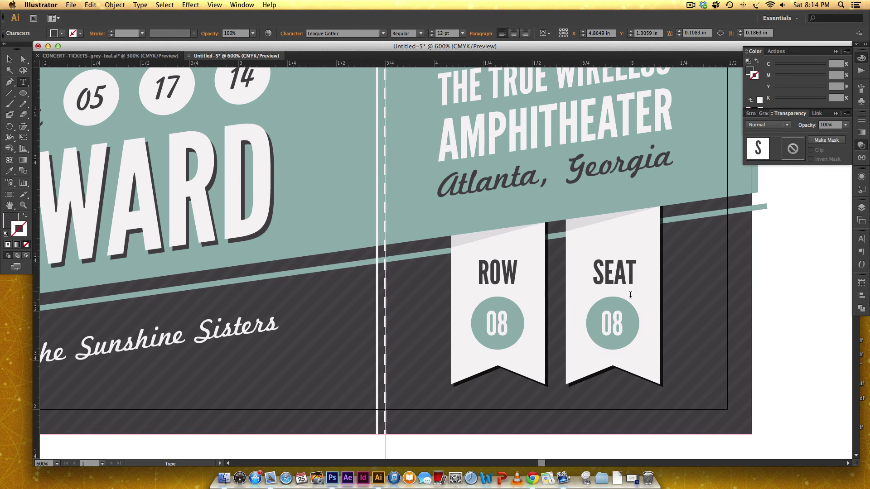
{"action": "double_click", "coordinate": [615, 324]}
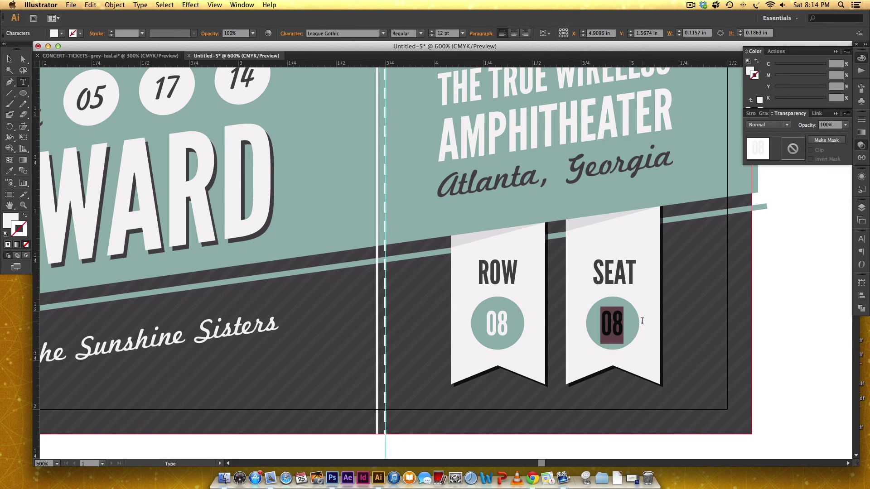
{"action": "type", "text": "12"}
{"action": "key", "text": "Escape"}
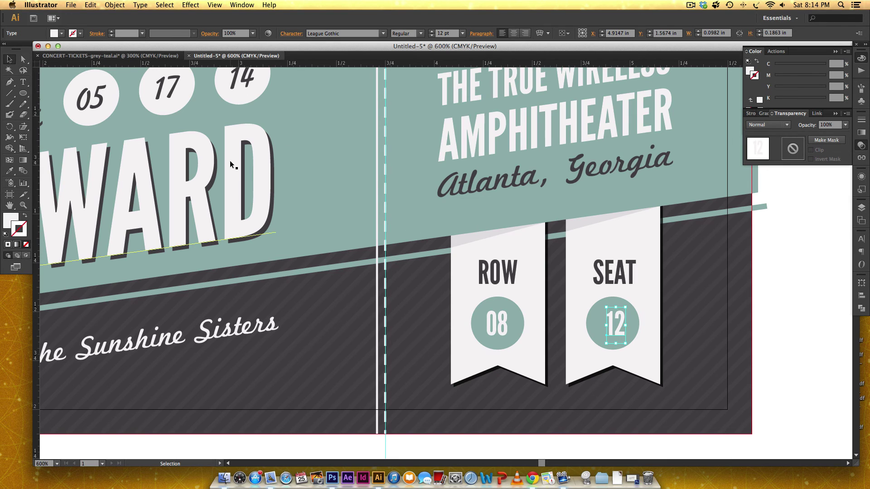
{"action": "left_click", "coordinate": [652, 340]}
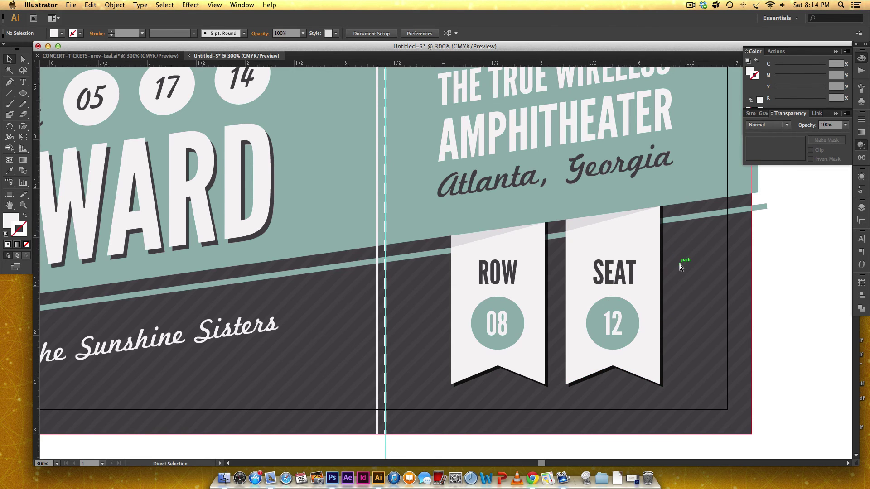
- Select both ribbons with their labels, circles and numbers, and nudge them up about 0.04 in
{"action": "key", "text": "super+minus"}
{"action": "key", "text": "super+minus"}
{"action": "key", "text": "super+minus"}
{"action": "key", "text": "super+minus"}
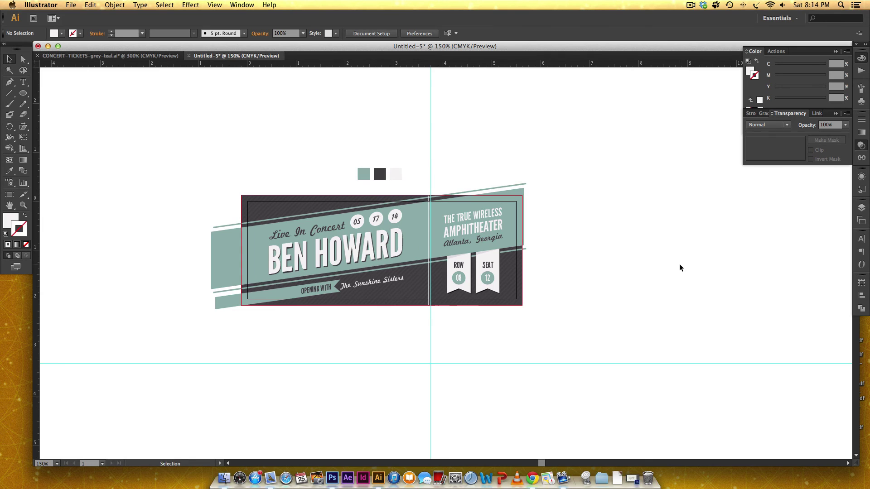
{"action": "scroll", "coordinate": [539, 360], "scroll_direction": "up", "scroll_amount": 2}
{"action": "scroll", "coordinate": [538, 360], "scroll_direction": "left", "scroll_amount": 3}
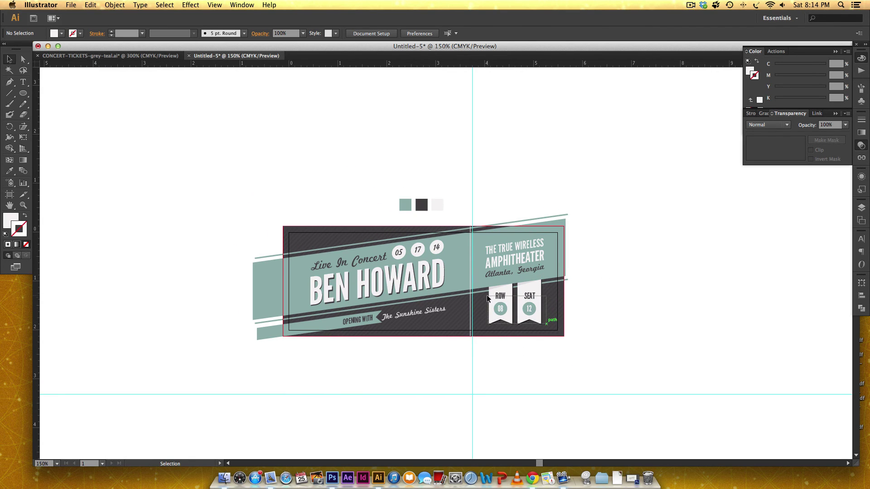
{"action": "left_click_drag", "start_coordinate": [486, 295], "coordinate": [546, 311]}
{"action": "key", "text": "Up"}
{"action": "key", "text": "Up"}
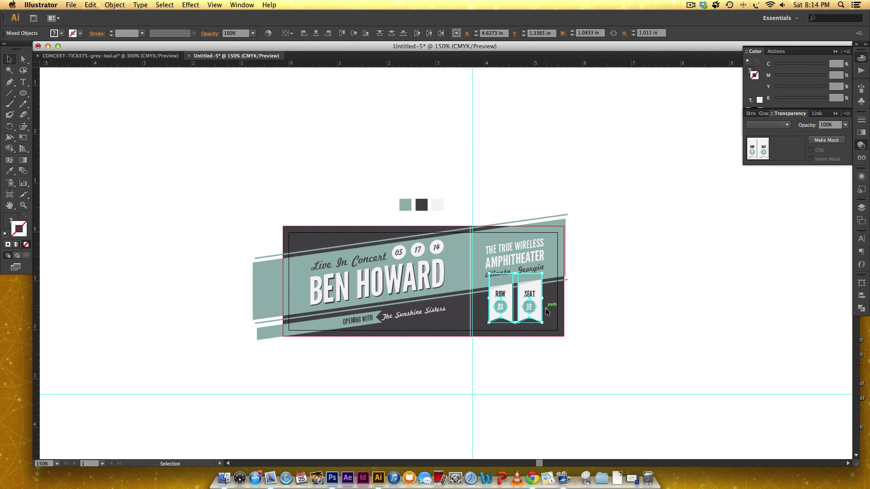
{"action": "left_click", "coordinate": [599, 298]}
{"action": "scroll", "coordinate": [598, 365], "scroll_direction": "right", "scroll_amount": 2}
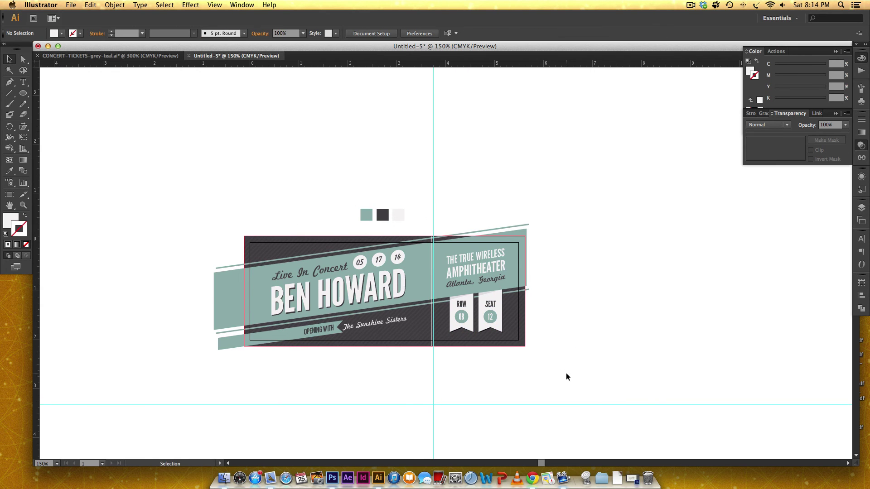
{"action": "key", "text": "super+equal"}
{"action": "key", "text": "super+equal"}
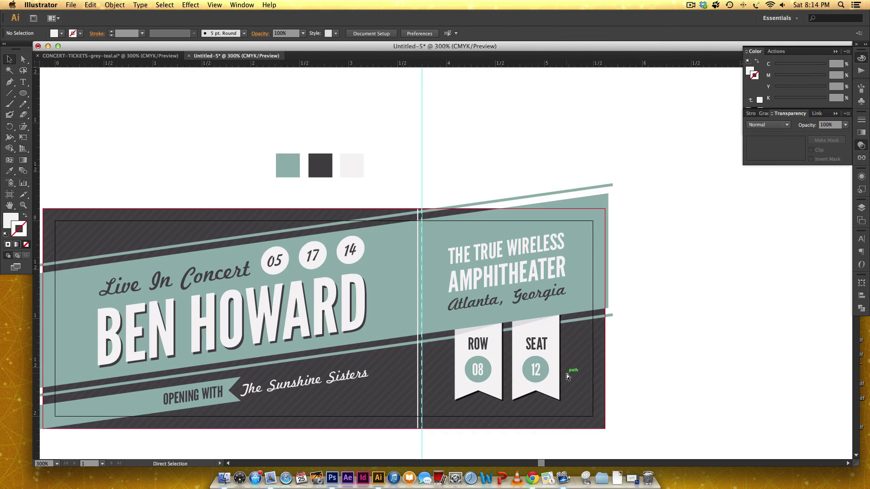
- Hide the guides in the ticket document
{"action": "key", "text": "super+minus"}
{"action": "key", "text": "super+semicolon"}
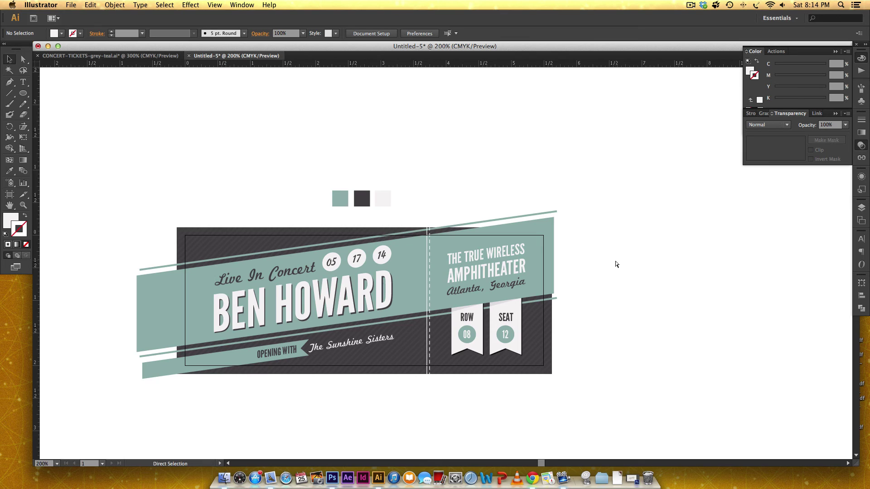
{"action": "key", "text": "super+equal"}
{"action": "left_click_drag", "start_coordinate": [421, 367], "coordinate": [512, 319]}
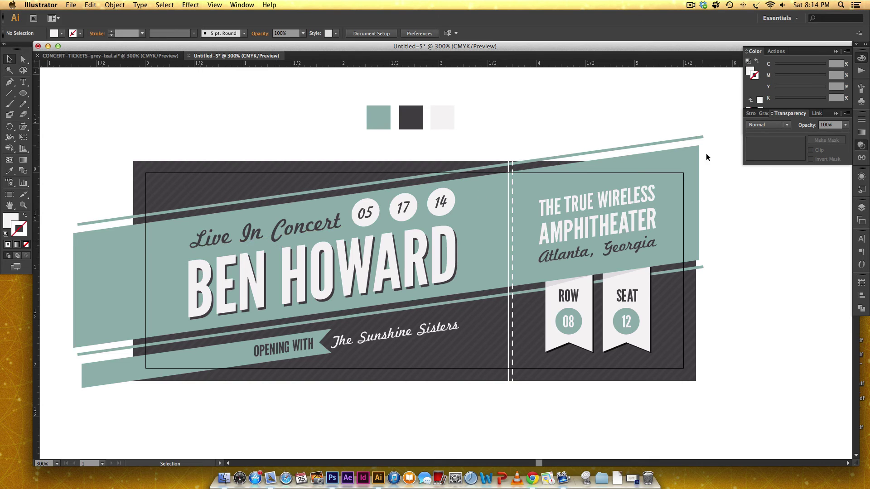
- Unlock the ribbons layer and draw a 5.75 × 2.25 in rectangle on it covering the whole ticket
{"action": "left_click", "coordinate": [861, 207]}
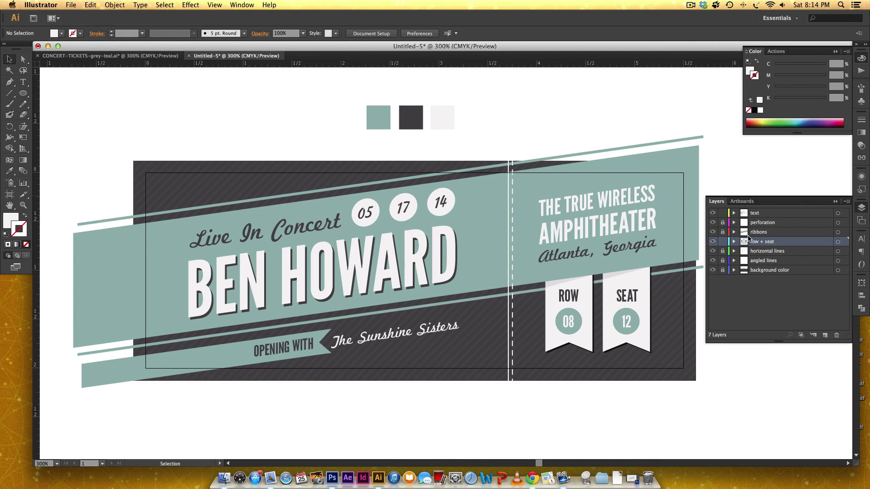
{"action": "left_click", "coordinate": [769, 233]}
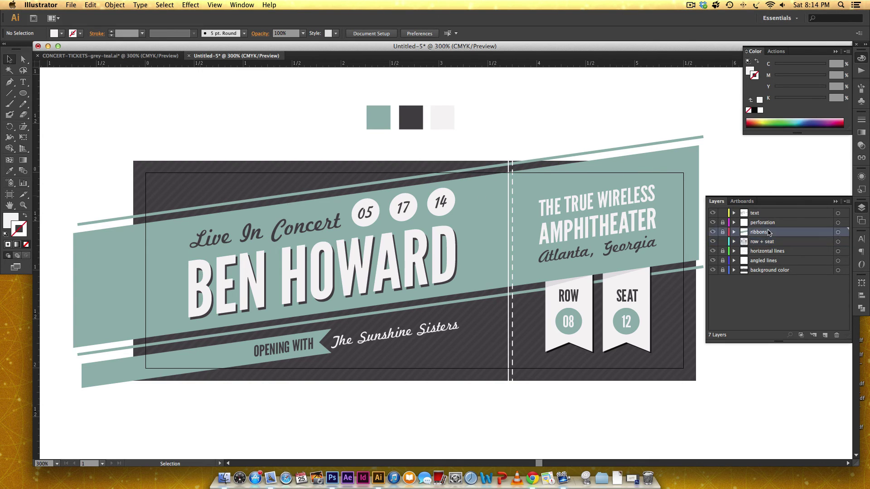
{"action": "left_click", "coordinate": [722, 232]}
{"action": "key", "text": "m"}
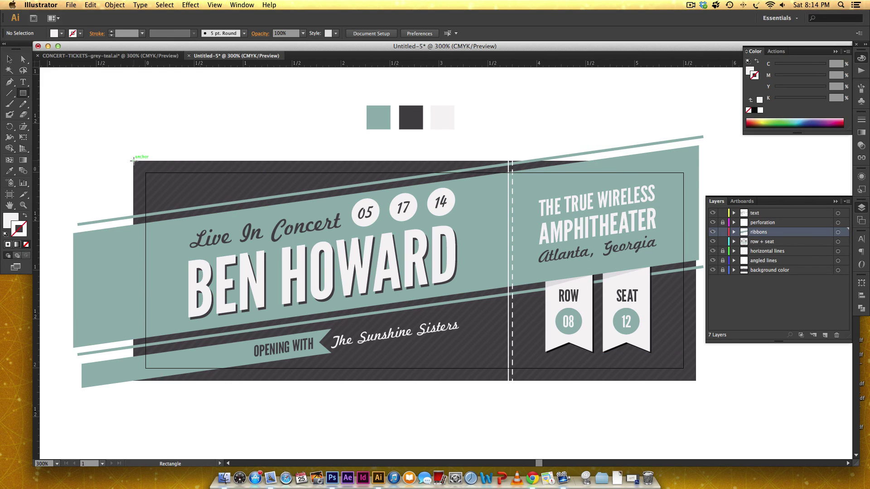
{"action": "left_click_drag", "start_coordinate": [133, 161], "coordinate": [696, 381]}
{"action": "key", "text": "v"}
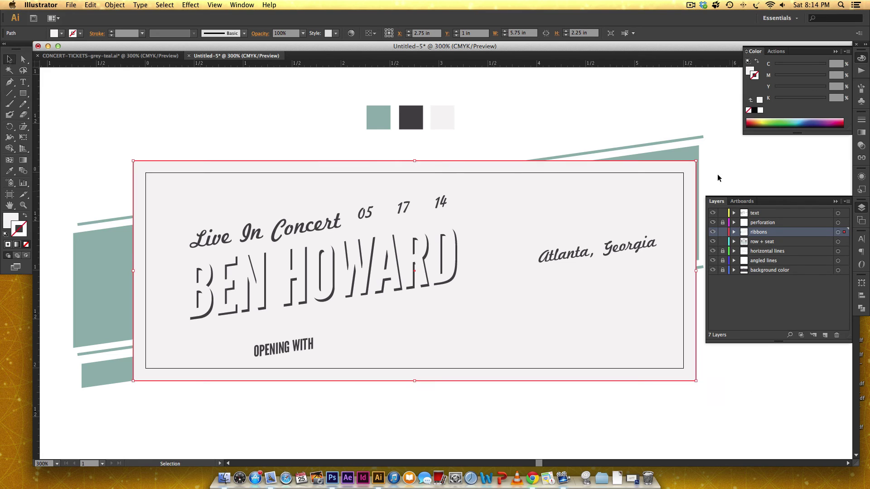
- Clip the large teal band and the OPENING WITH ribbon to the ticket-sized rectangle with a clipping mask
{"action": "left_click", "coordinate": [664, 151], "text": "shift"}
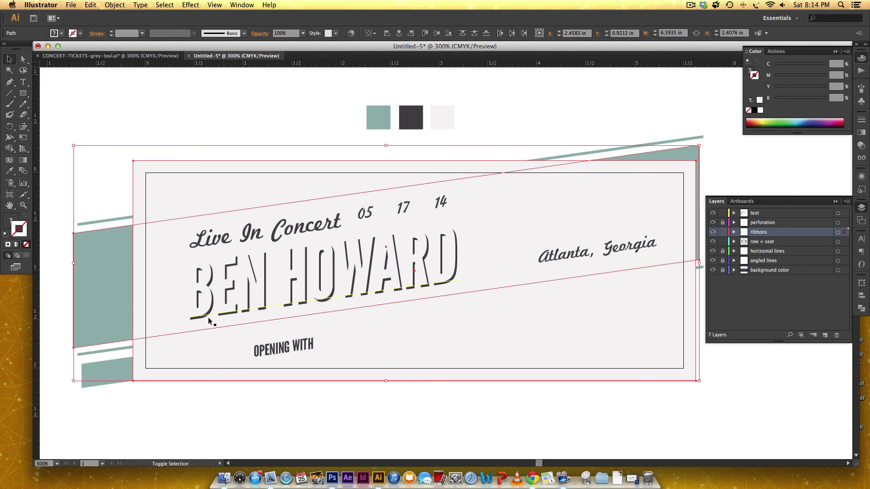
{"action": "left_click", "coordinate": [110, 371], "text": "shift"}
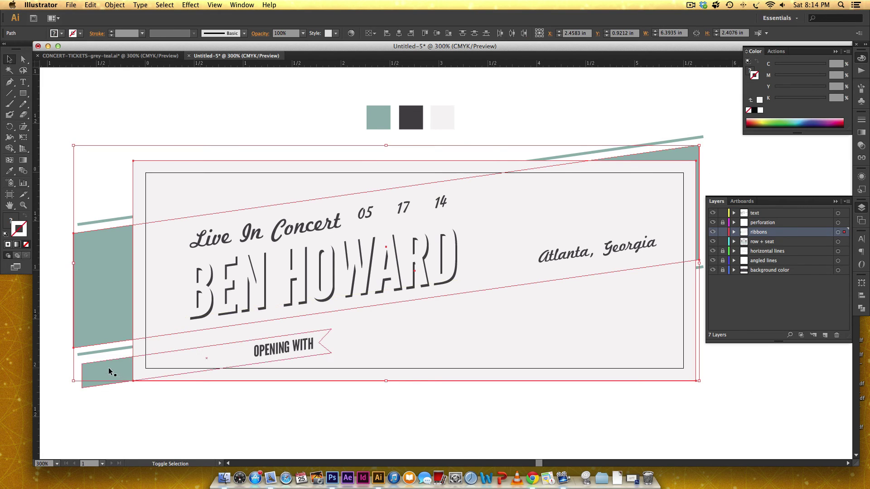
{"action": "right_click", "coordinate": [113, 265]}
{"action": "left_click", "coordinate": [146, 343]}
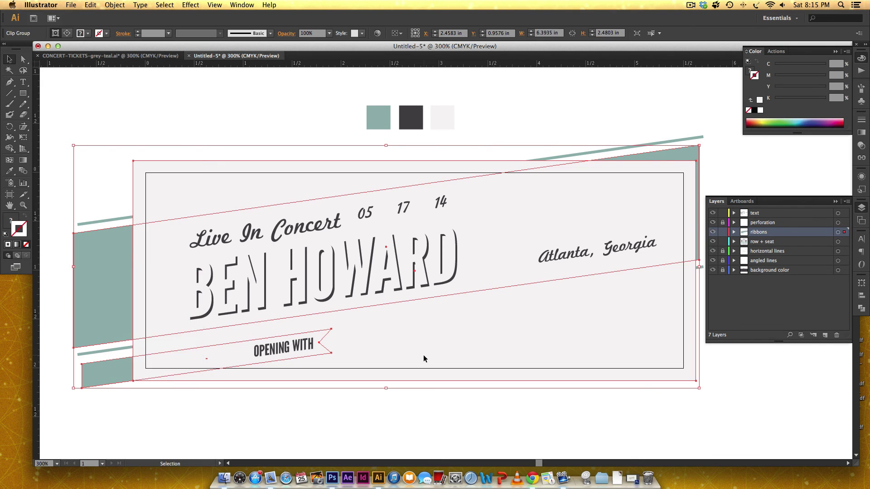
{"action": "left_click", "coordinate": [578, 388]}
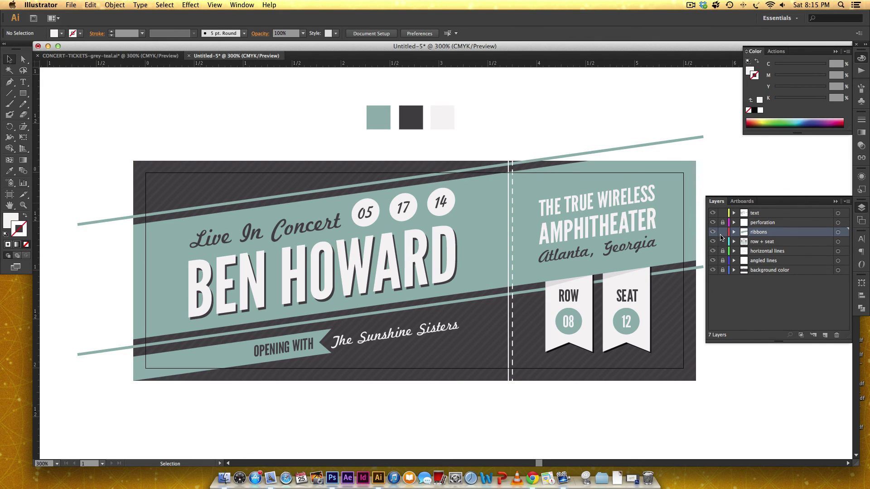
- Lock the ribbons layer, unlock horizontal lines, and draw a rectangle about 5.74 × 2.24 in over the ticket on the horizontal lines layer
{"action": "left_click_drag", "start_coordinate": [722, 241], "coordinate": [722, 253]}
{"action": "key", "text": "m"}
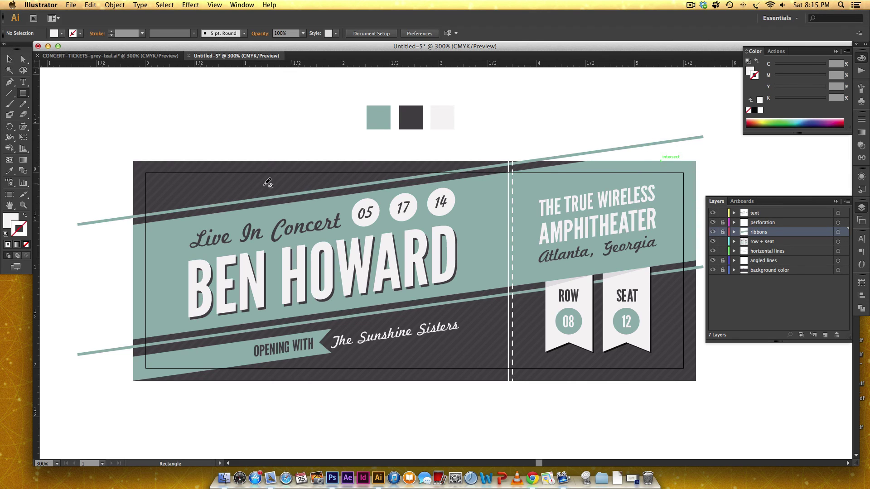
{"action": "left_click", "coordinate": [782, 251]}
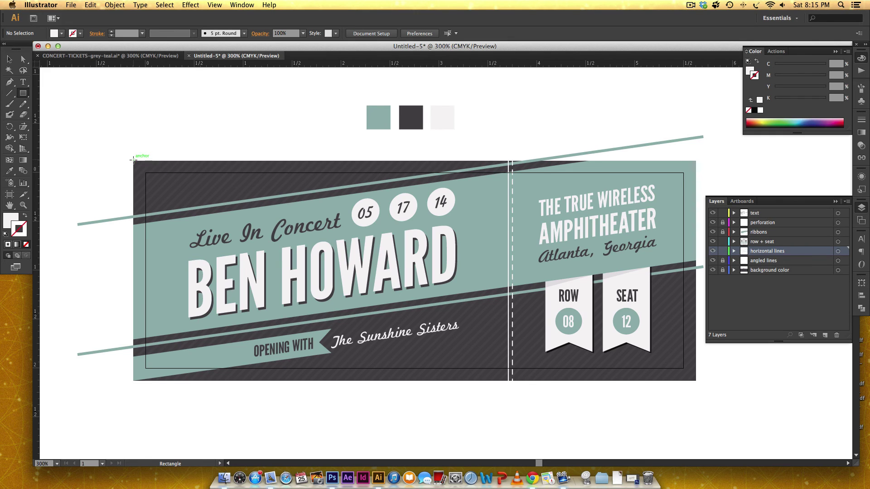
{"action": "left_click_drag", "start_coordinate": [134, 160], "coordinate": [695, 379]}
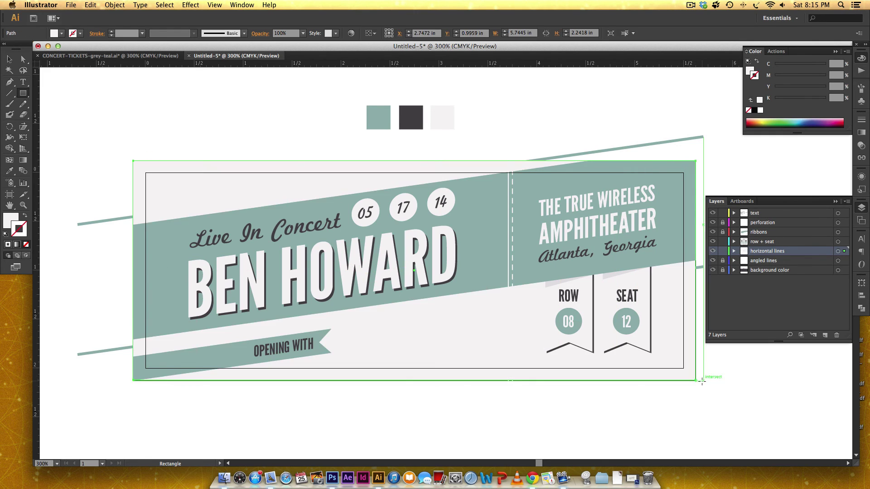
- Clip both thin teal slanted lines to the new rectangle with a clipping mask
{"action": "key", "text": "v"}
{"action": "left_click", "coordinate": [689, 138], "text": "shift"}
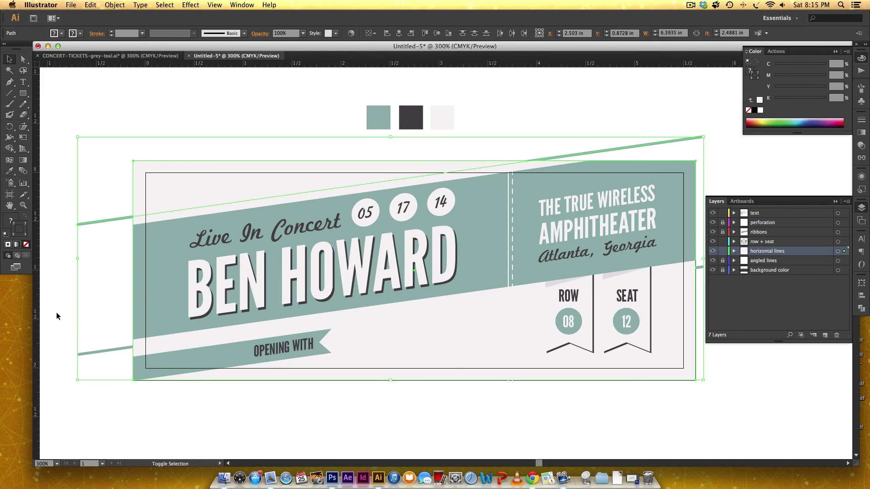
{"action": "left_click", "coordinate": [95, 352], "text": "shift"}
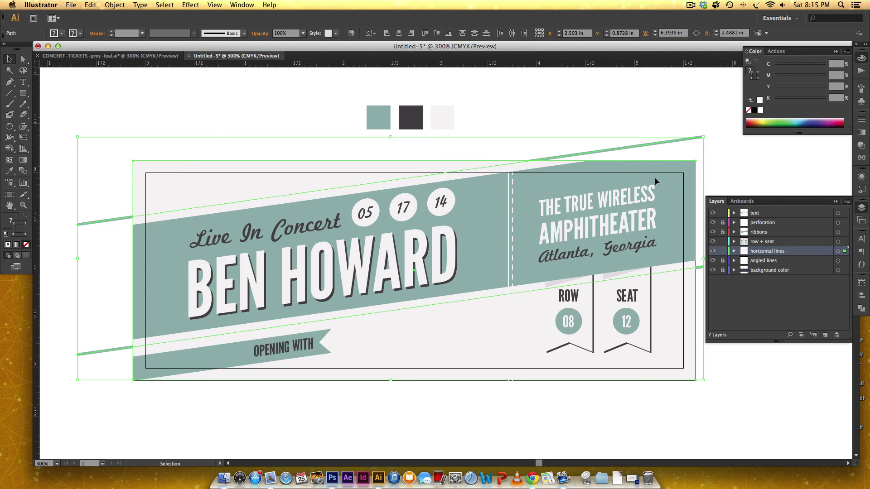
{"action": "right_click", "coordinate": [663, 146]}
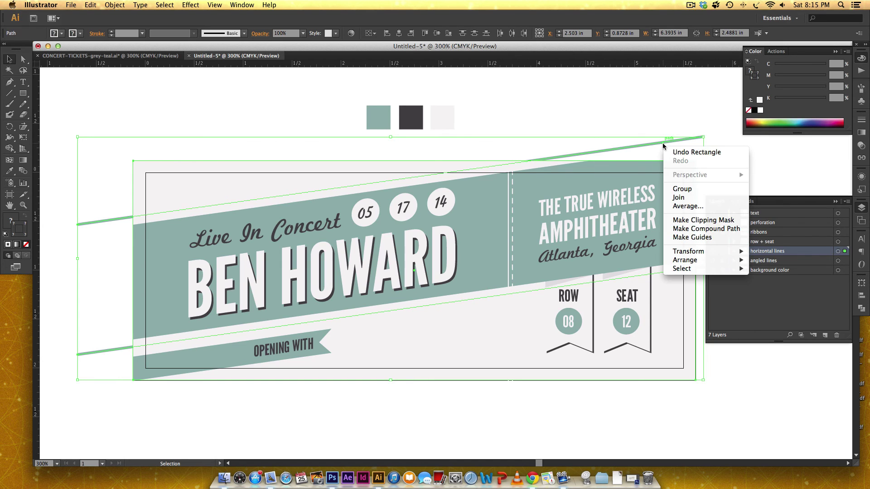
{"action": "left_click", "coordinate": [704, 223]}
{"action": "left_click", "coordinate": [720, 150]}
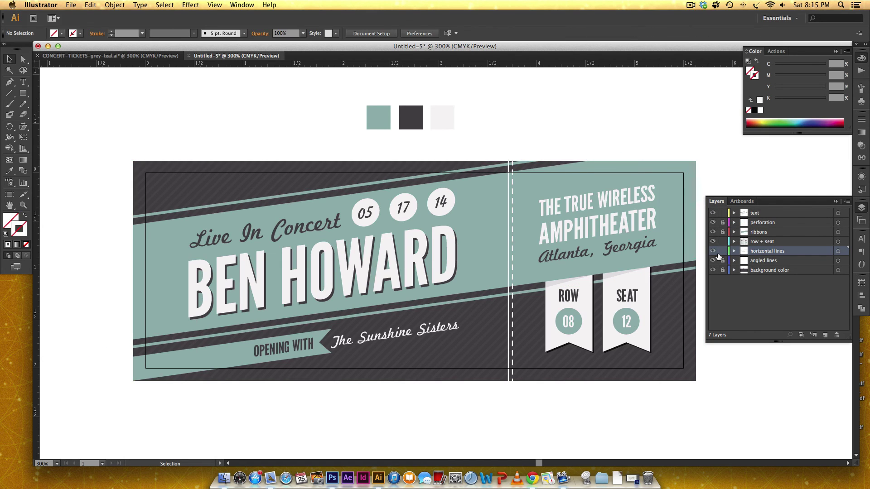
- Lock the horizontal lines layer and add a new layer named "paper texture" above the text layer
{"action": "left_click", "coordinate": [773, 214]}
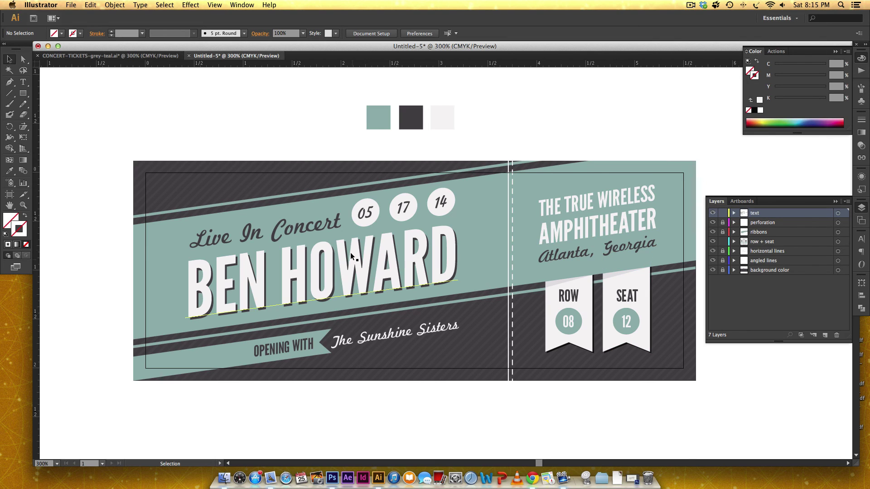
{"action": "left_click", "coordinate": [723, 222]}
{"action": "left_click", "coordinate": [825, 335]}
{"action": "double_click", "coordinate": [756, 214]}
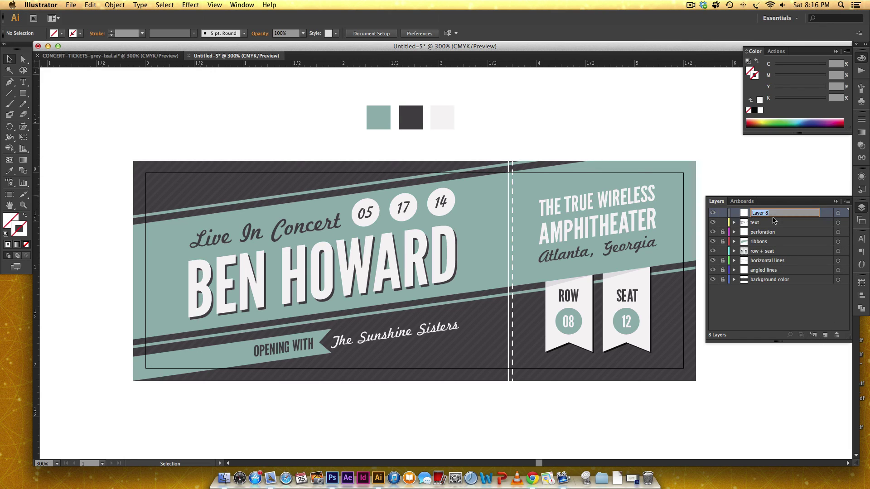
{"action": "type", "text": "paper texture"}
{"action": "key", "text": "Return"}
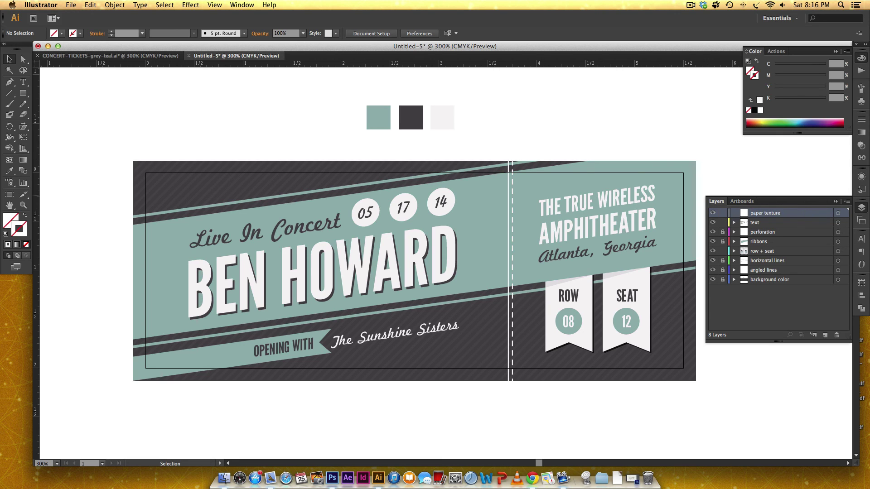
- Place the image old-paper5x7.jpg from the texture folder on the paper texture layer
{"action": "left_click", "coordinate": [69, 6]}
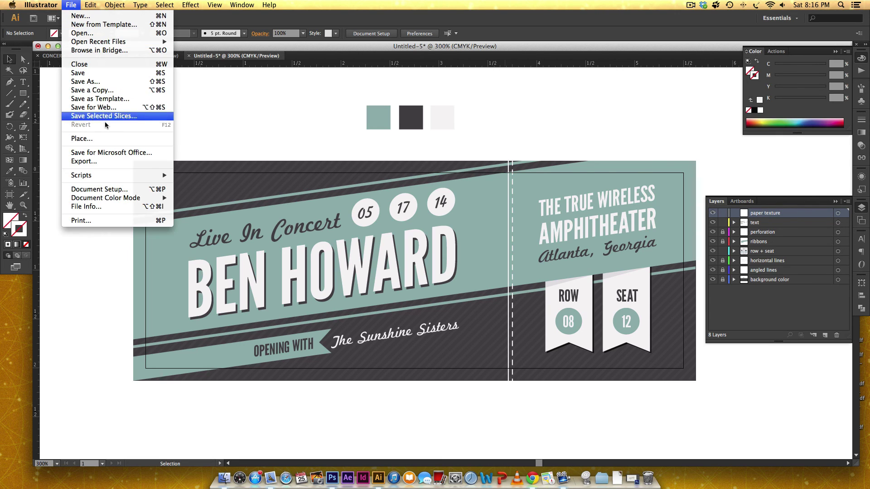
{"action": "left_click", "coordinate": [110, 141]}
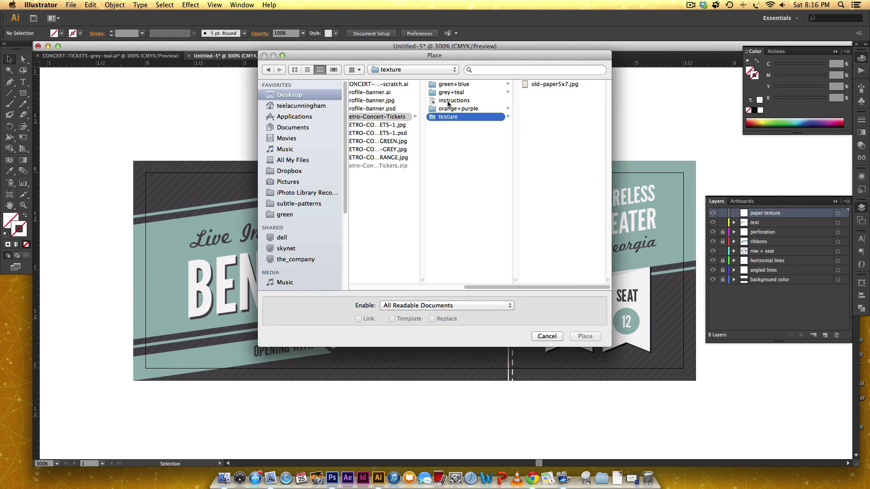
{"action": "left_click", "coordinate": [555, 84]}
{"action": "left_click", "coordinate": [584, 336]}
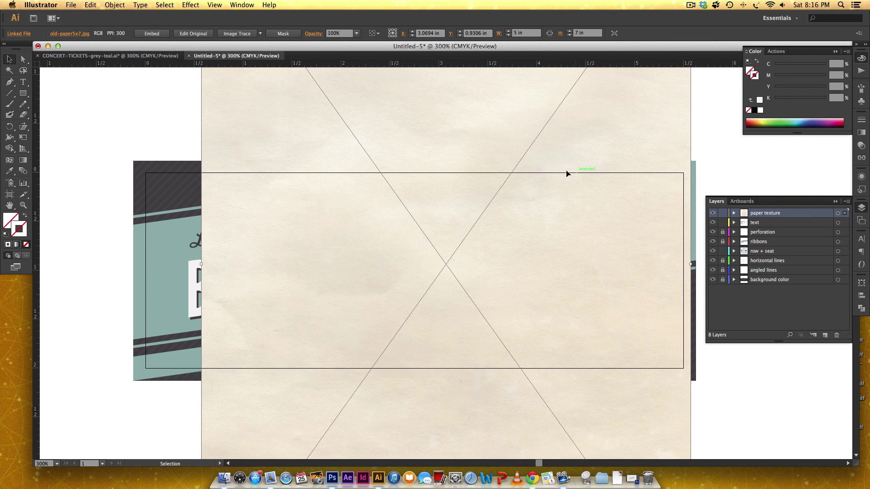
- Rotate the paper image to landscape orientation and move it so it covers the whole ticket
{"action": "right_click", "coordinate": [569, 173]}
{"action": "mouse_move", "coordinate": [575, 206]}
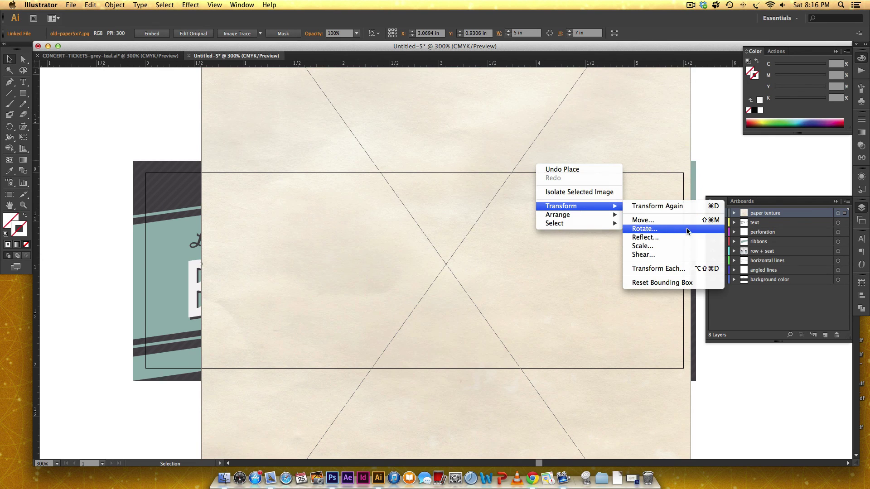
{"action": "left_click", "coordinate": [657, 229]}
{"action": "left_click", "coordinate": [494, 282]}
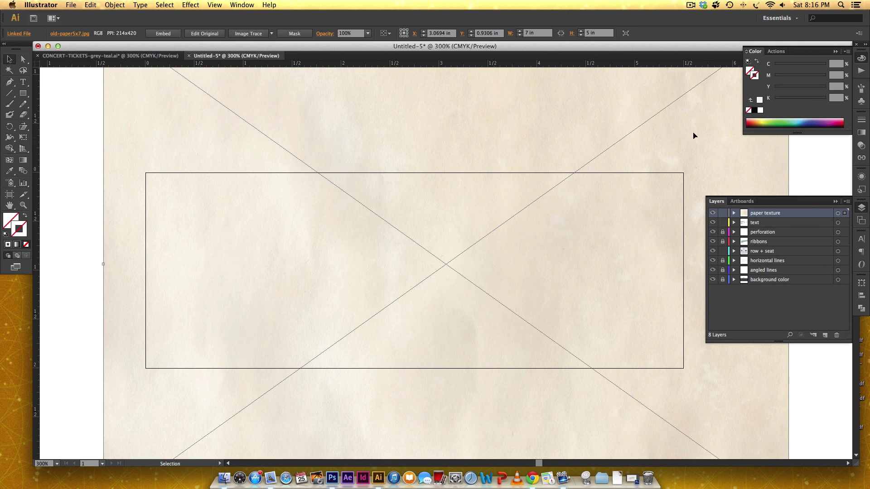
{"action": "left_click_drag", "start_coordinate": [693, 134], "coordinate": [662, 155]}
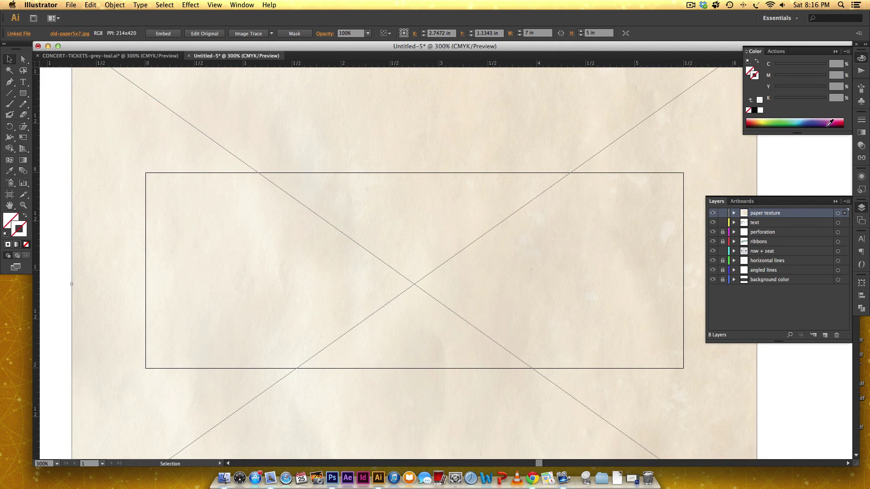
- Set the paper image's blending mode to Multiply
{"action": "left_click", "coordinate": [861, 146]}
{"action": "left_click", "coordinate": [769, 125]}
{"action": "left_click", "coordinate": [763, 146]}
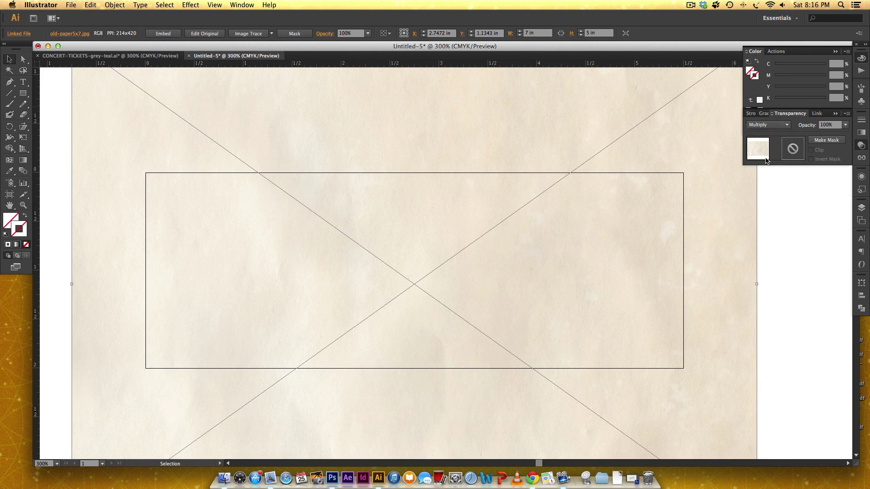
- Draw a rectangle about 5.75 × 2.25 in over the ticket on the paper texture layer
{"action": "left_click", "coordinate": [861, 208]}
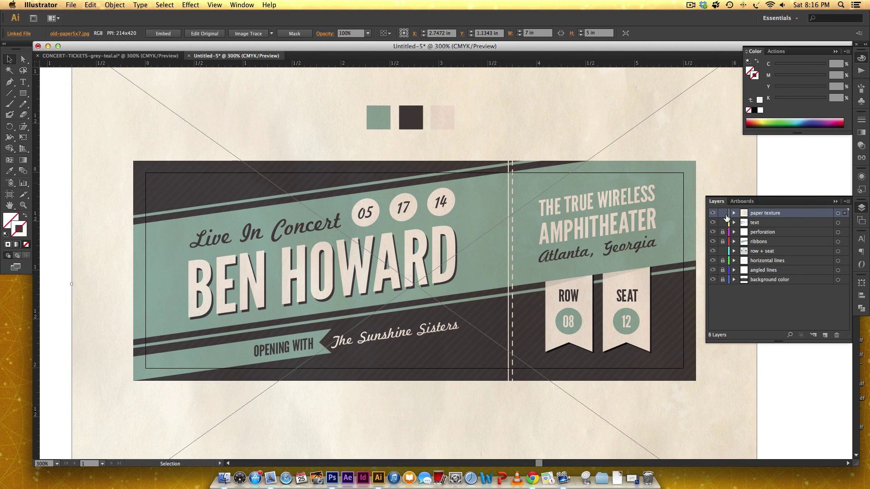
{"action": "key", "text": "m"}
{"action": "left_click_drag", "start_coordinate": [133, 160], "coordinate": [697, 380]}
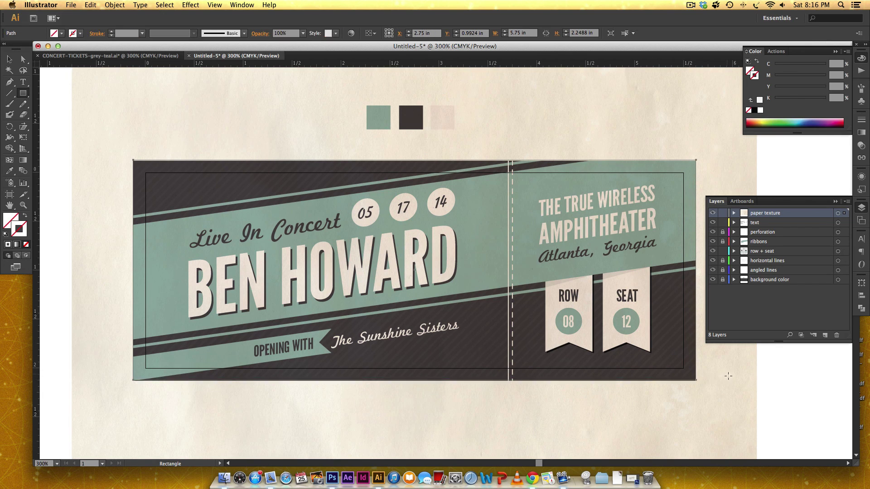
- Clip the paper image to the ticket-sized rectangle with a clipping mask and lock the paper texture layer
{"action": "key", "text": "v"}
{"action": "left_click", "coordinate": [728, 437], "text": "shift"}
{"action": "right_click", "coordinate": [724, 402]}
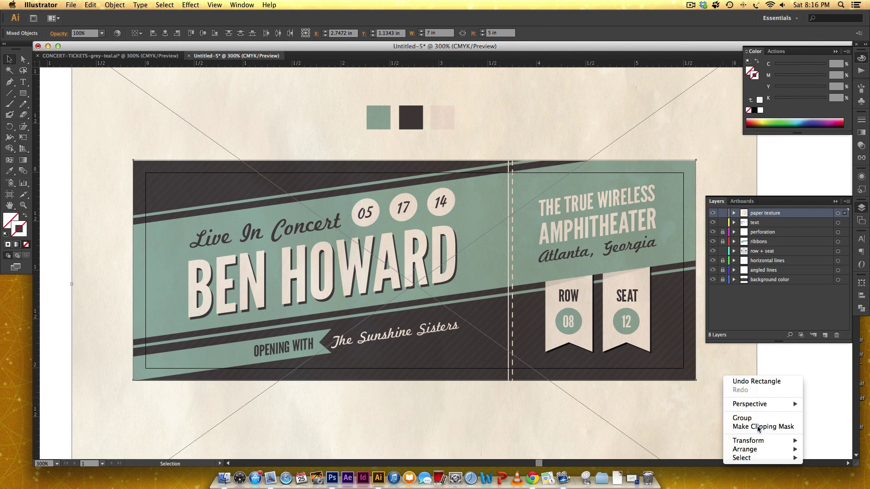
{"action": "left_click", "coordinate": [763, 426]}
{"action": "left_click", "coordinate": [722, 213]}
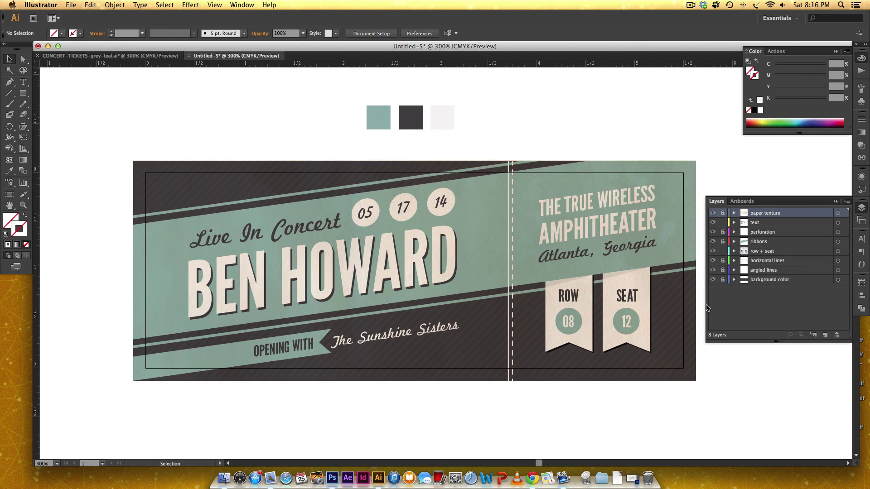
- Unlock the background color layer, delete the three colour swatch squares above the ticket, and relock the layer
{"action": "left_click", "coordinate": [723, 280]}
{"action": "left_click_drag", "start_coordinate": [372, 107], "coordinate": [532, 123]}
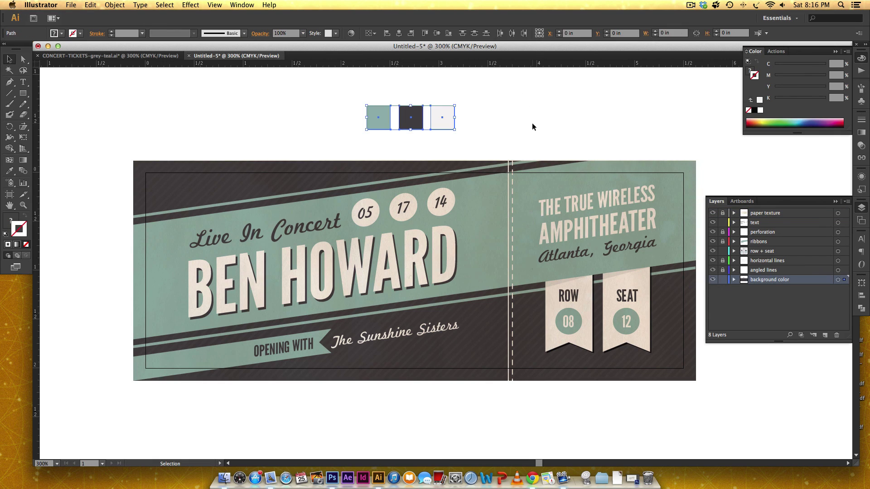
{"action": "key", "text": "Delete"}
{"action": "left_click", "coordinate": [722, 280]}
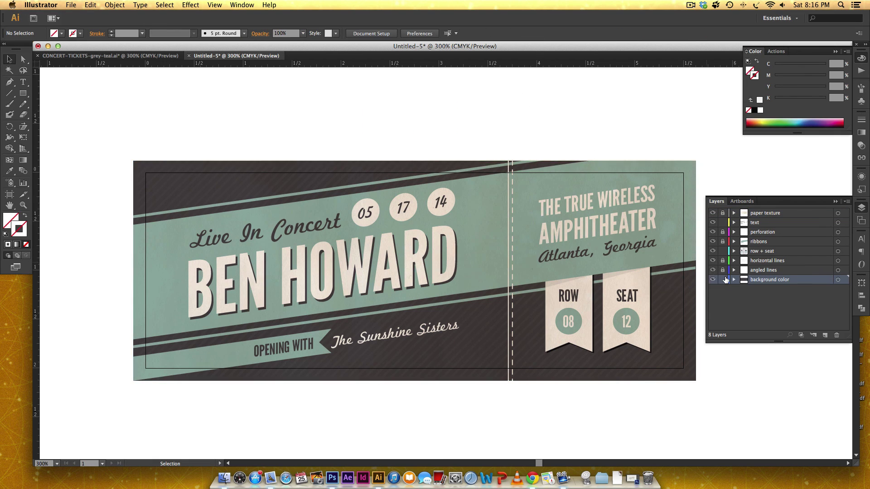
- Make the paper texture layer active
{"action": "left_click", "coordinate": [802, 213]}
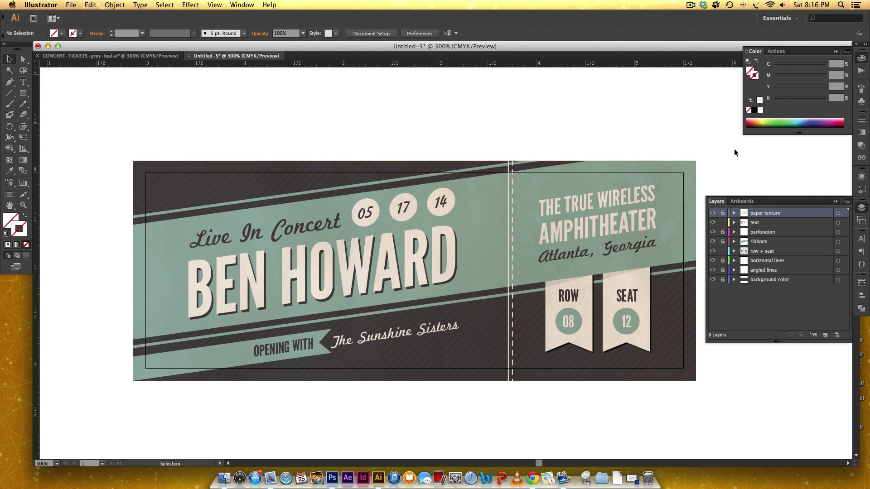
{"action": "key", "text": "super+minus"}
{"action": "key", "text": "super+minus"}
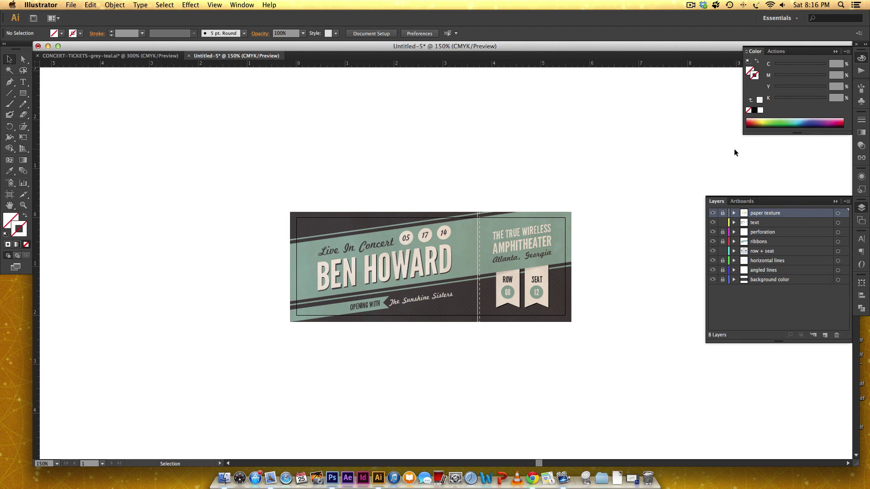
{"action": "key", "text": "super+equal"}
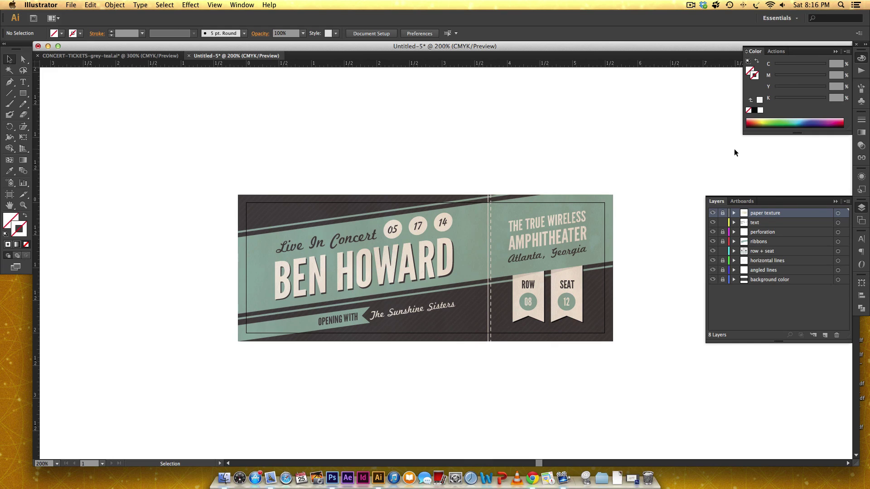